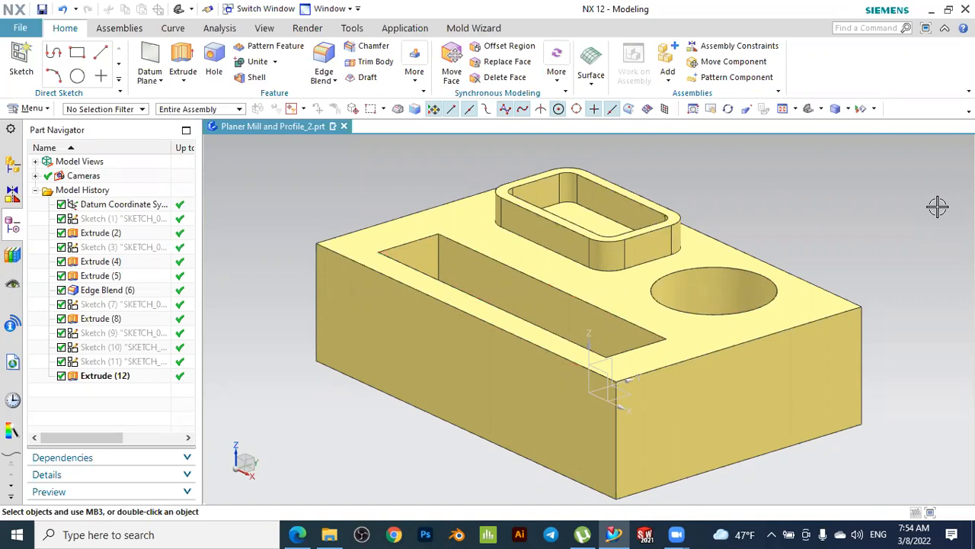
# Switch the block part from Modeling to the Manufacturing application and show its operations in the geometry view
pyautogui.moveTo(877, 246)
pyautogui.mouseDown(button='middle')
pyautogui.moveTo(901, 245)
pyautogui.moveTo(892, 249)
pyautogui.mouseUp(button='middle')
pyautogui.scroll(3, 818, 207)
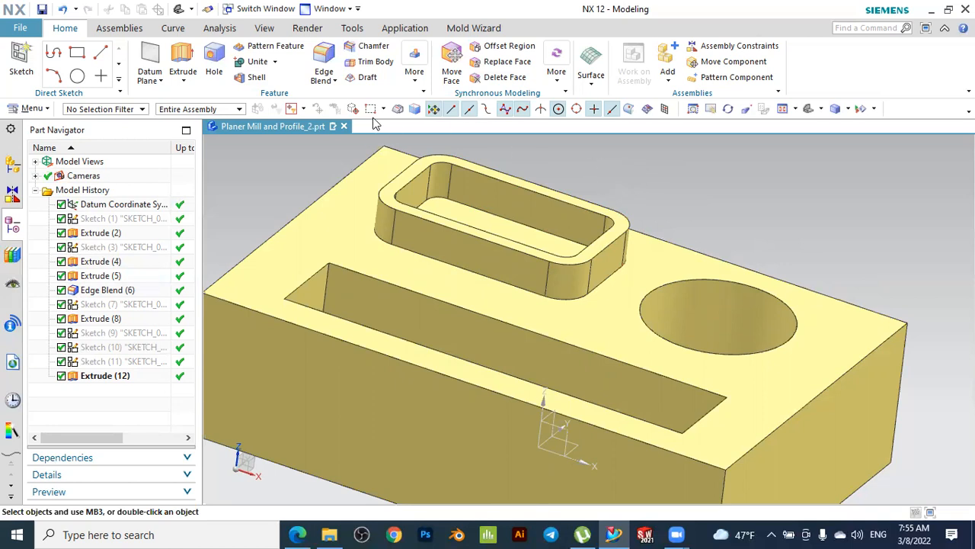
pyautogui.click(403, 31)
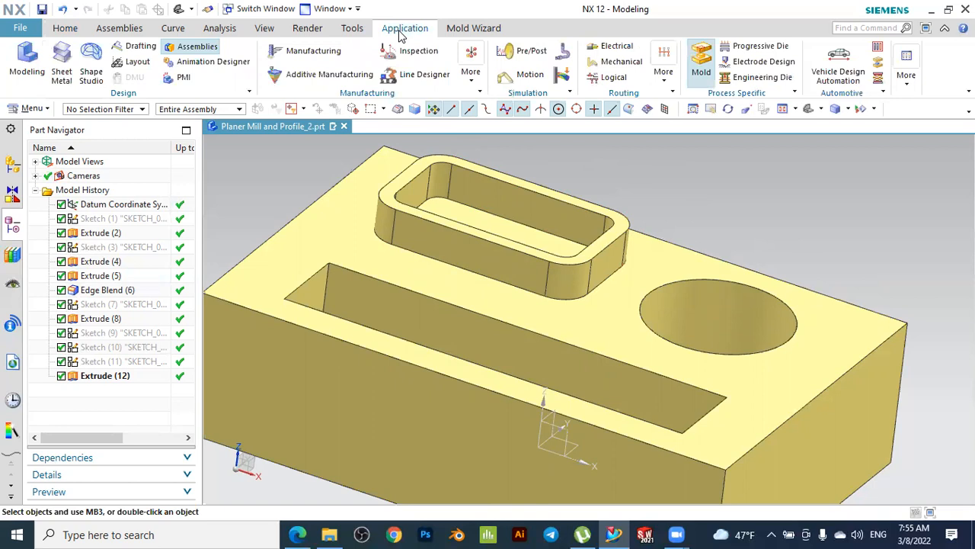
pyautogui.click(291, 52)
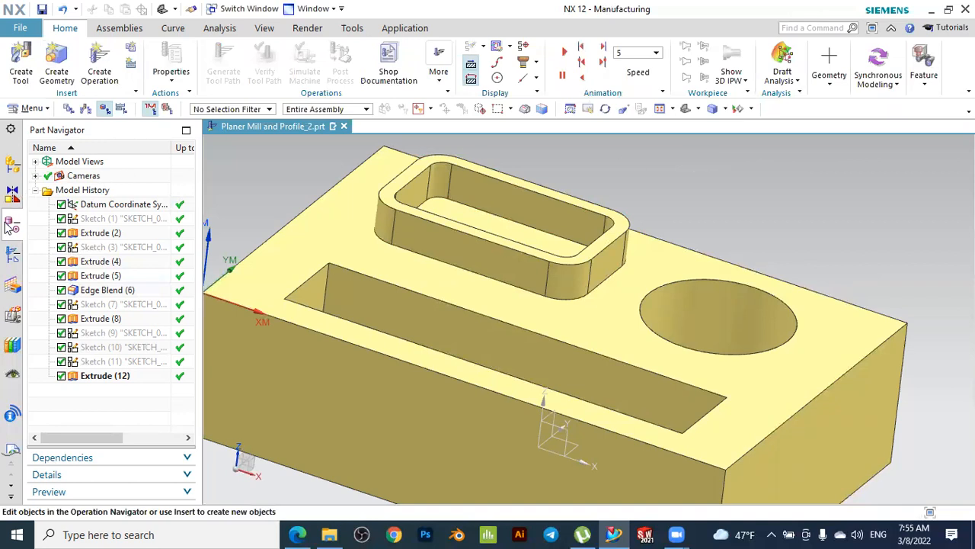
pyautogui.click(12, 255)
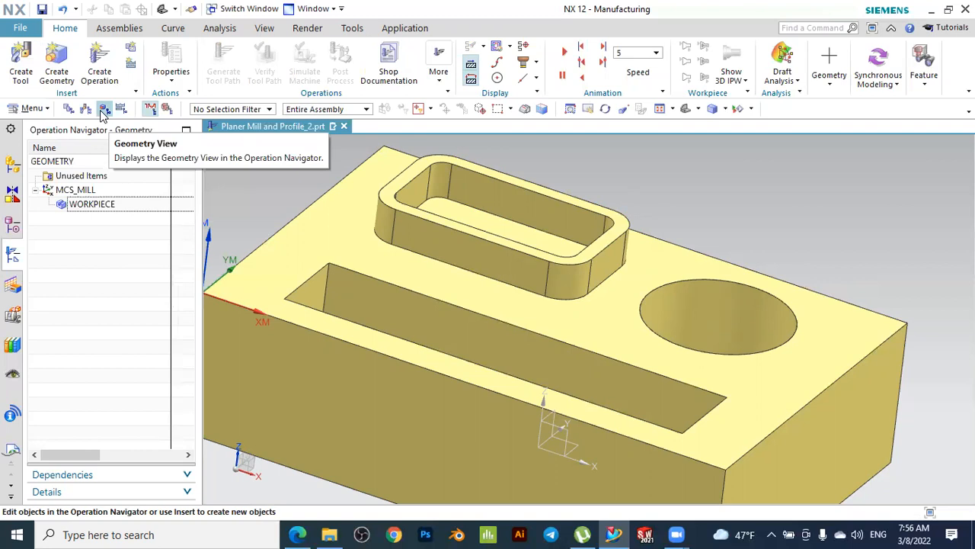
# Open the MCS_MILL machine coordinate system for editing
pyautogui.doubleClick(77, 190)
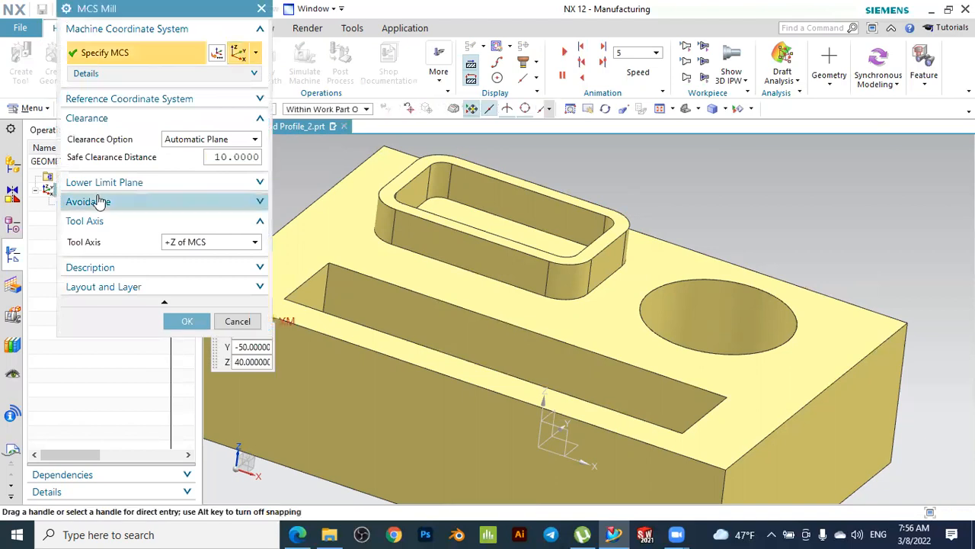
pyautogui.scroll(-2, 723, 213)
pyautogui.scroll(2, 407, 238)
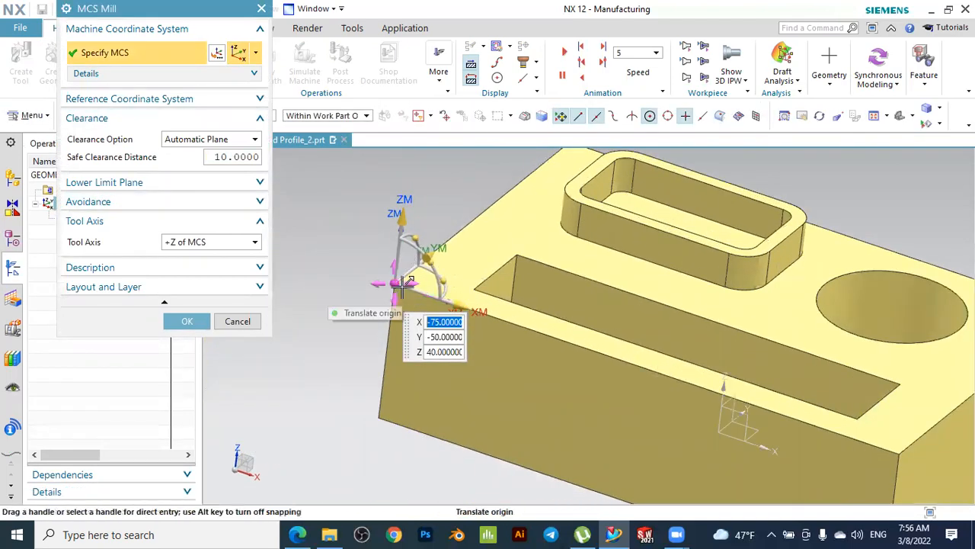
pyautogui.scroll(-1, 364, 298)
pyautogui.scroll(-1, 364, 297)
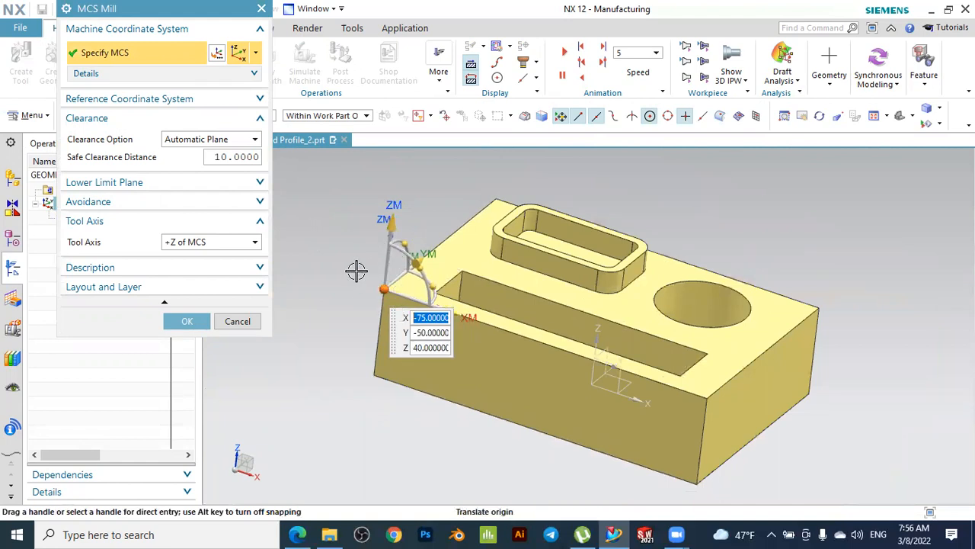
pyautogui.moveTo(338, 274); pyautogui.dragTo(333, 279, button='middle')
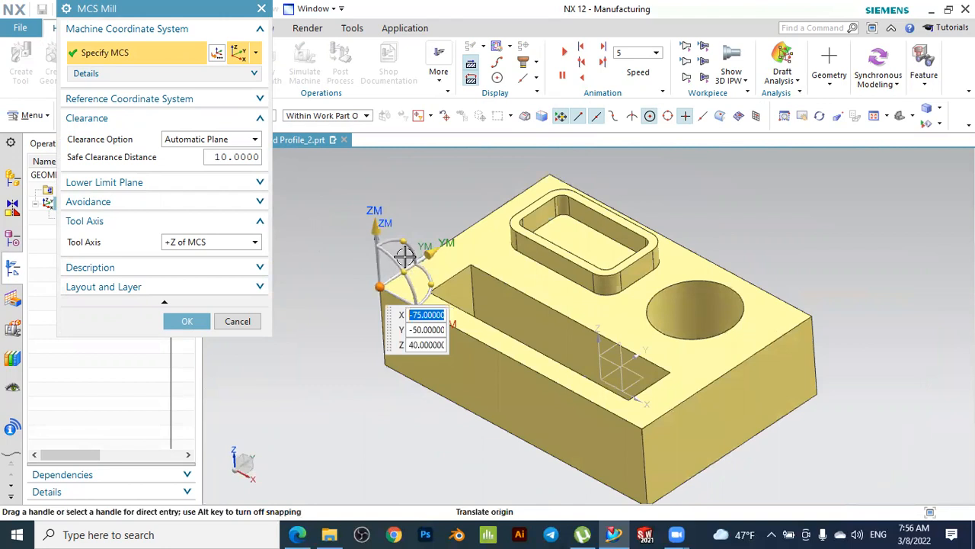
# Try the machine coordinate system origin on the other three corners of the block's upper face
pyautogui.click(644, 430)
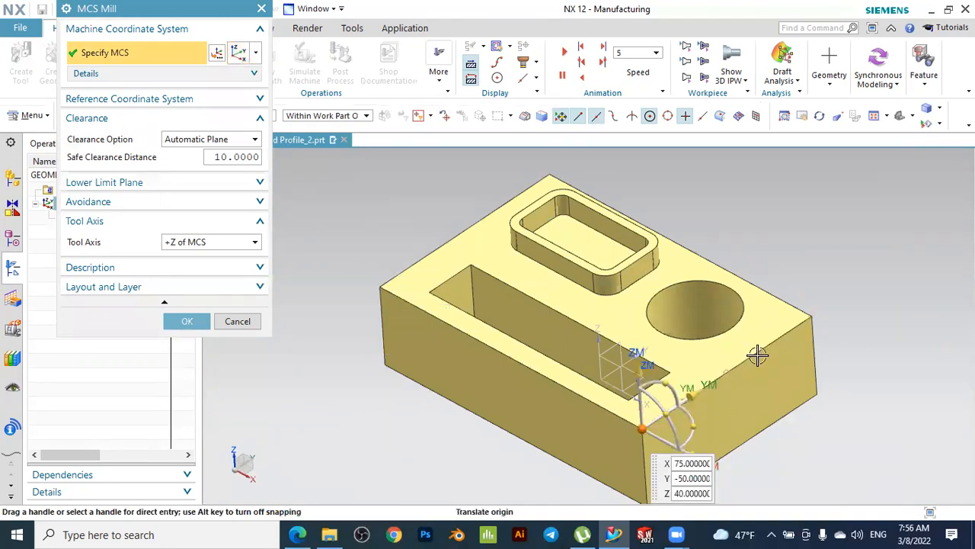
pyautogui.click(812, 315)
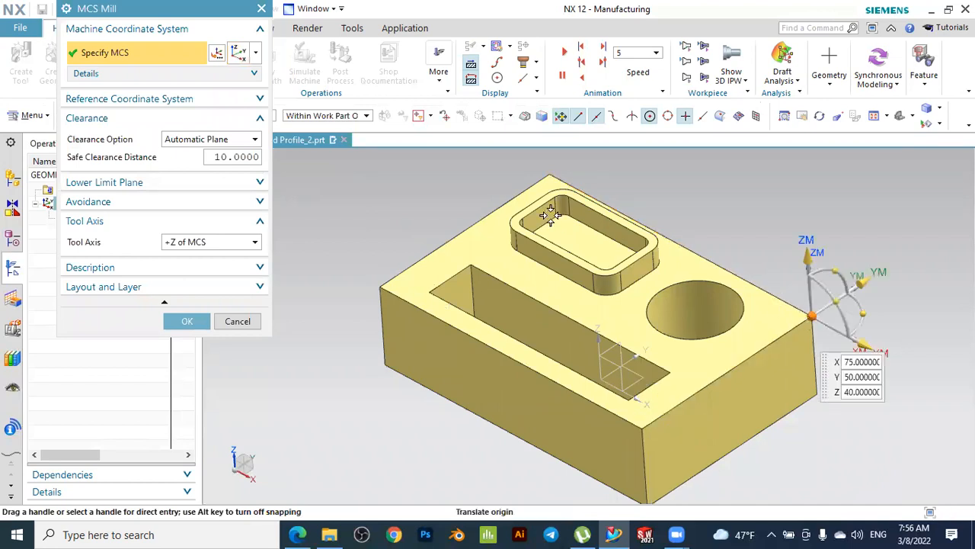
pyautogui.click(549, 170)
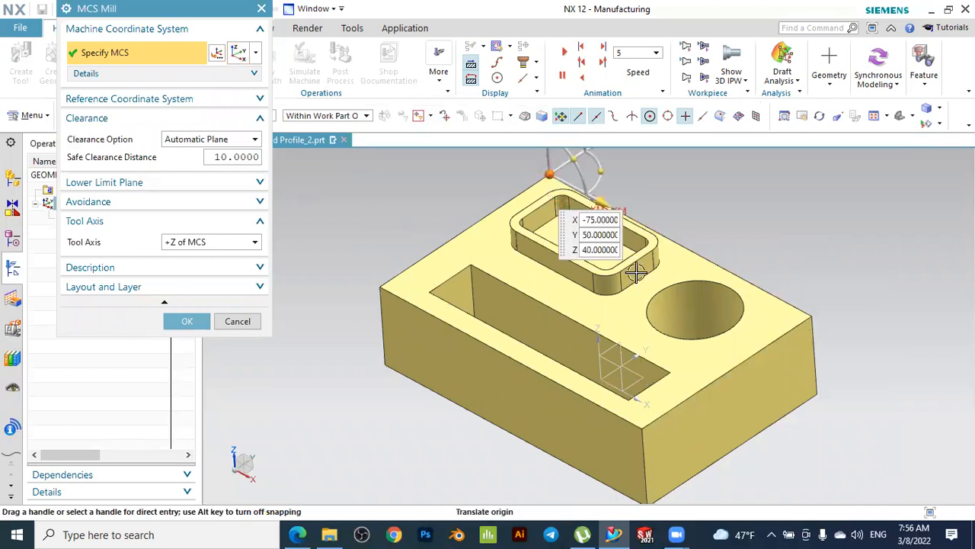
pyautogui.scroll(-2, 642, 293)
pyautogui.scroll(2, 533, 240)
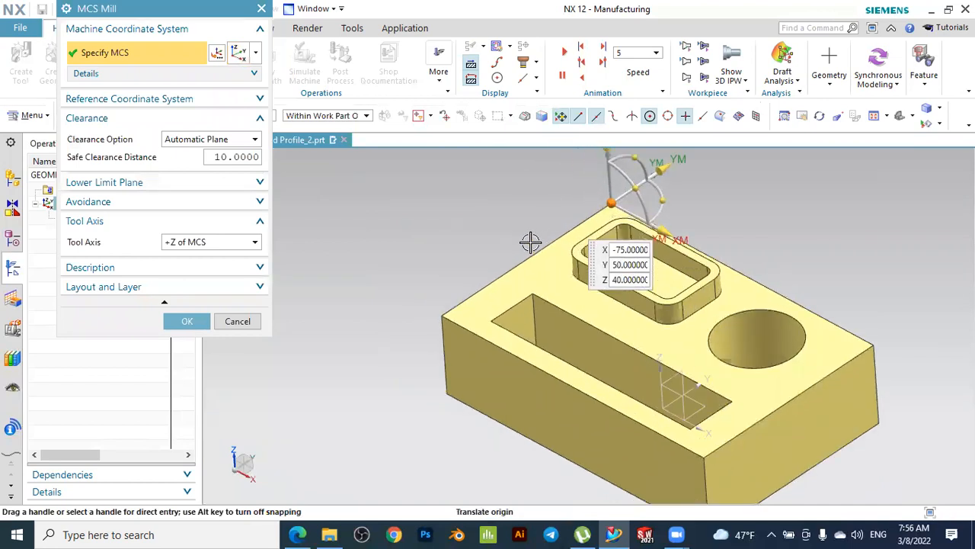
# Place the MCS_MILL origin on the block's upper corner at X -75, Y -50, Z 40 and accept the coordinate system
pyautogui.click(444, 316)
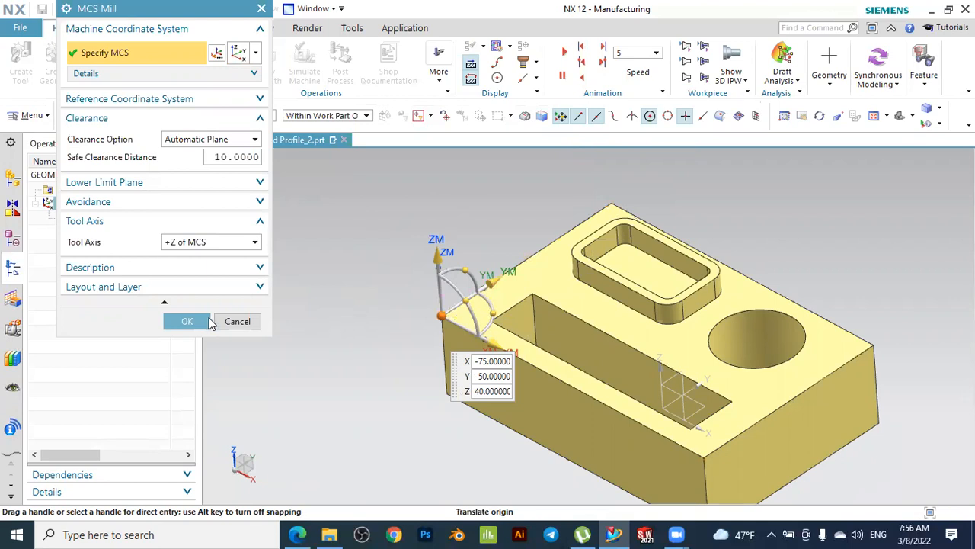
pyautogui.click(189, 321)
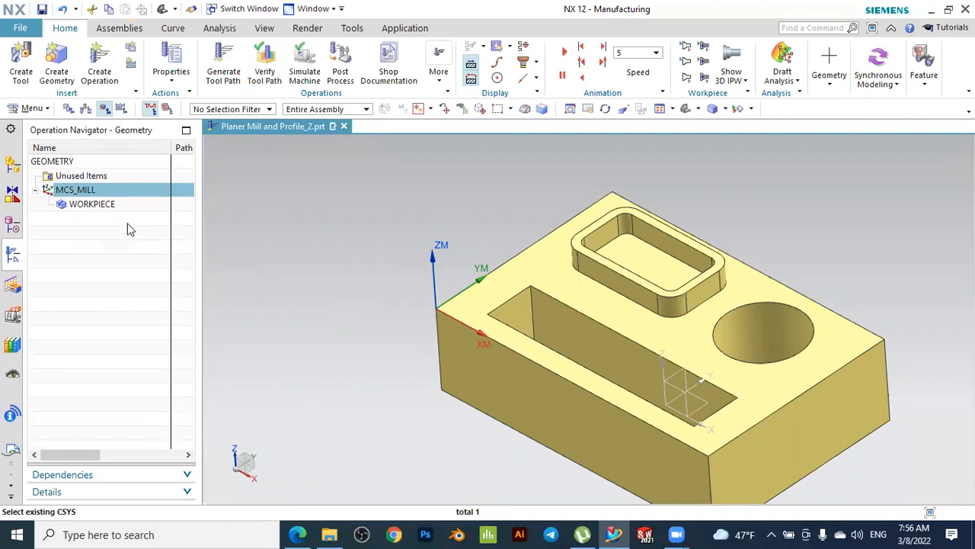
# Specify the solid block as the part geometry of WORKPIECE and display the selected part
pyautogui.click(101, 207)
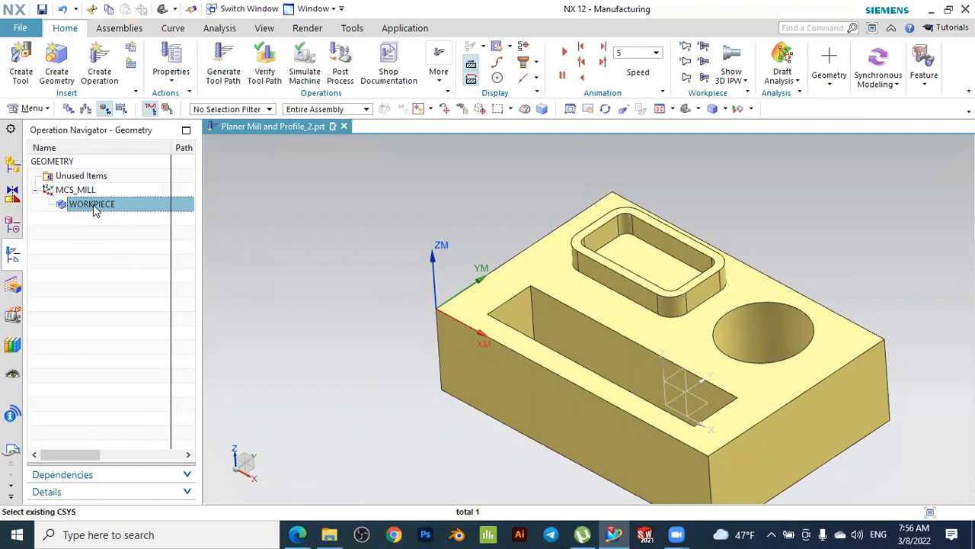
pyautogui.doubleClick(92, 204)
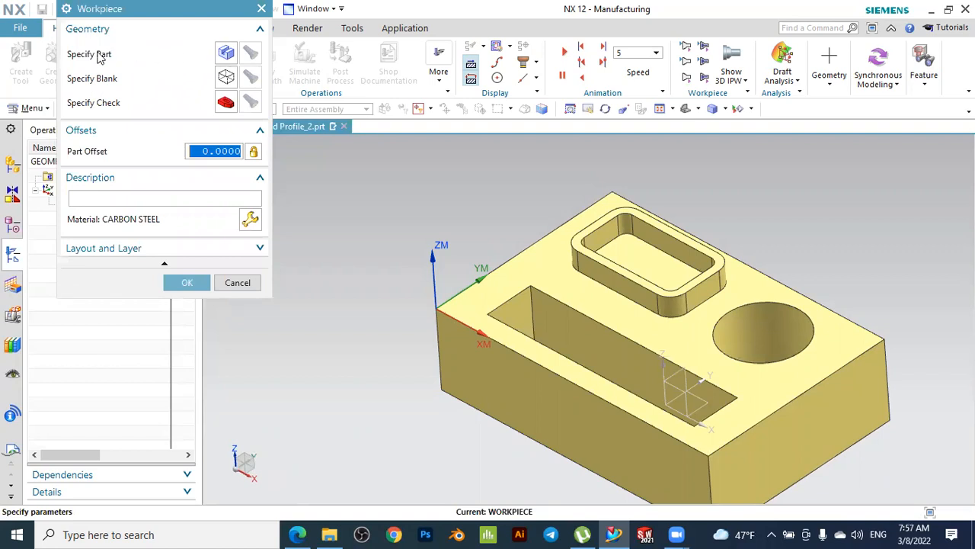
pyautogui.click(225, 55)
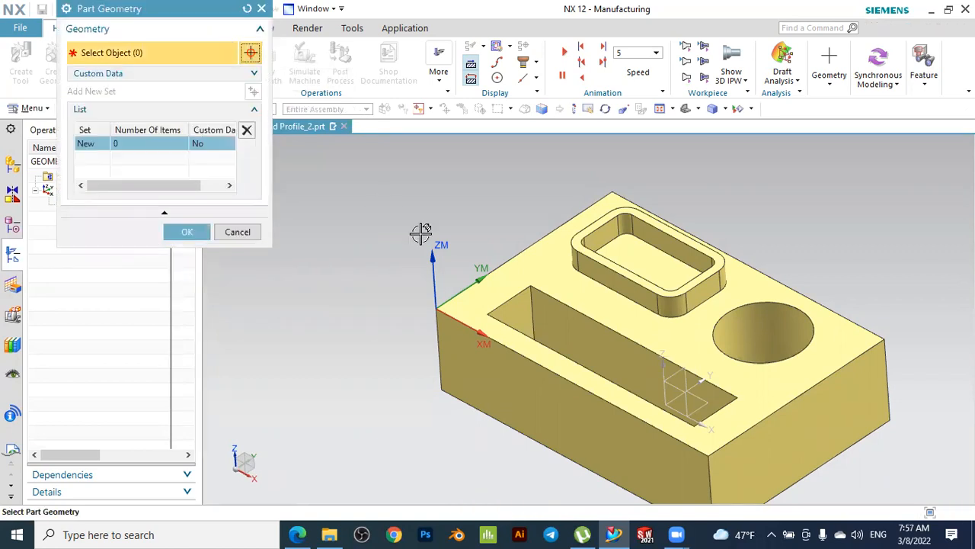
pyautogui.click(570, 287)
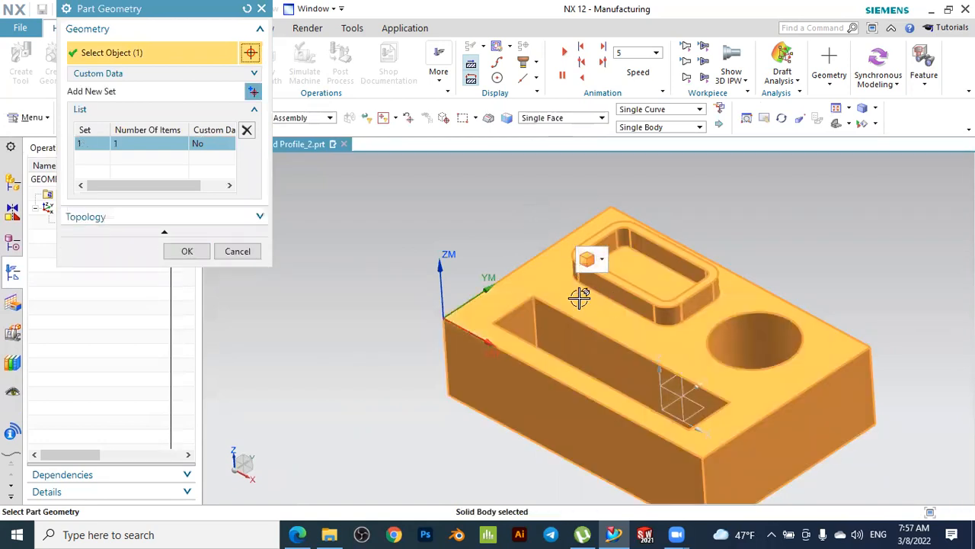
pyautogui.click(189, 253)
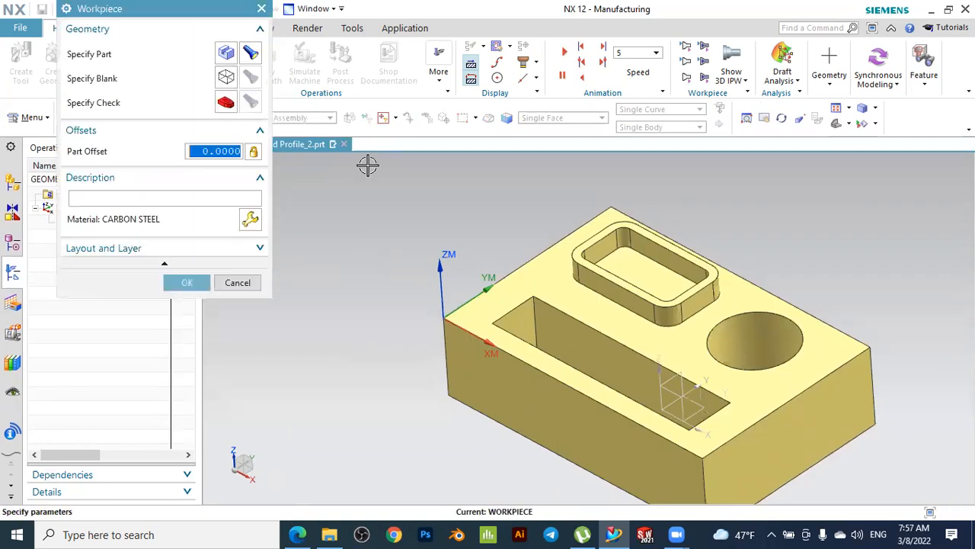
pyautogui.click(250, 55)
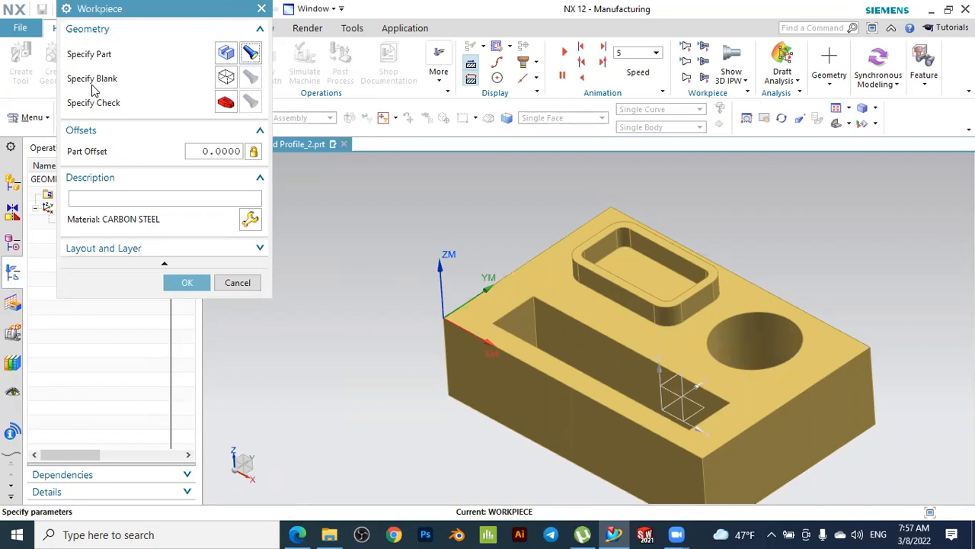
# Define the WORKPIECE blank as a Bounding Block with X and Y limits of 2 and Z limits of 0, and display it
pyautogui.click(224, 78)
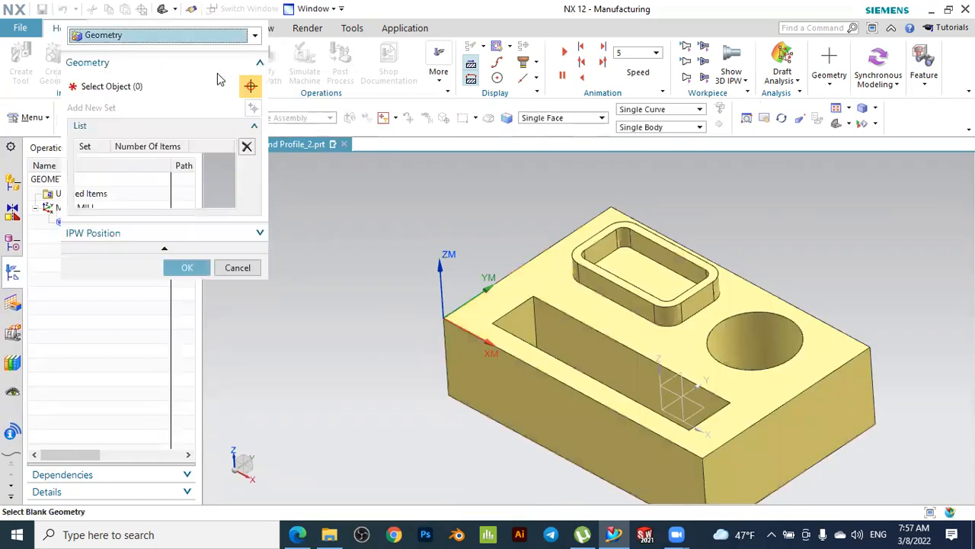
pyautogui.click(87, 39)
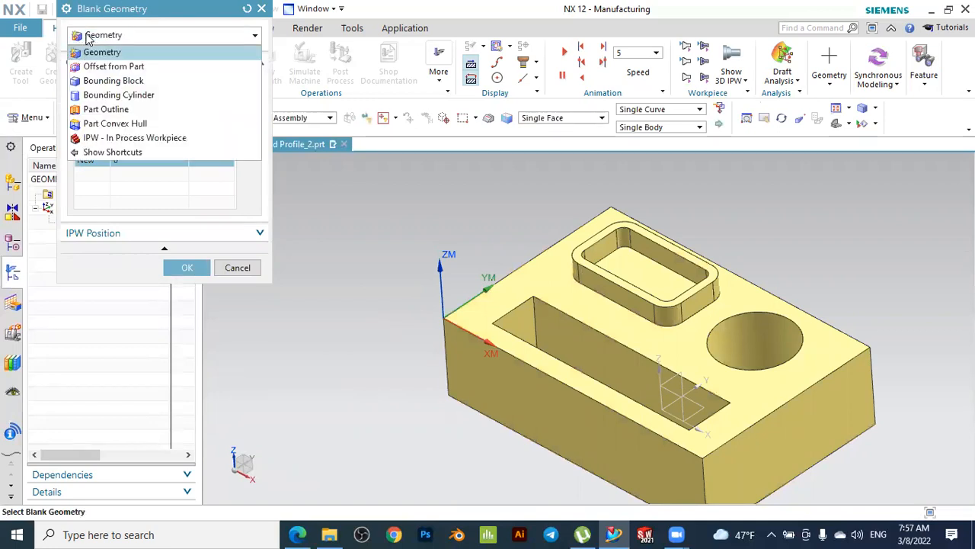
pyautogui.click(99, 82)
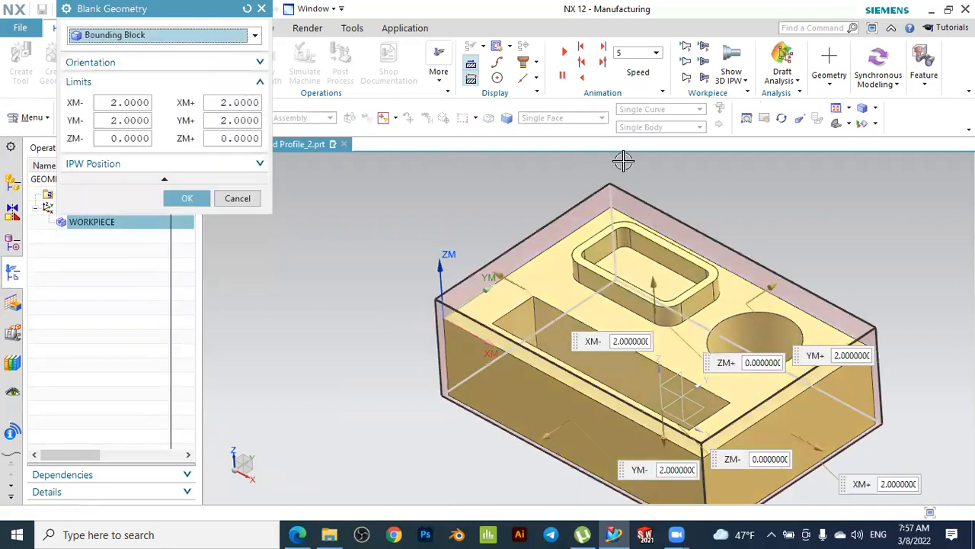
pyautogui.click(838, 123)
pyautogui.click(837, 142)
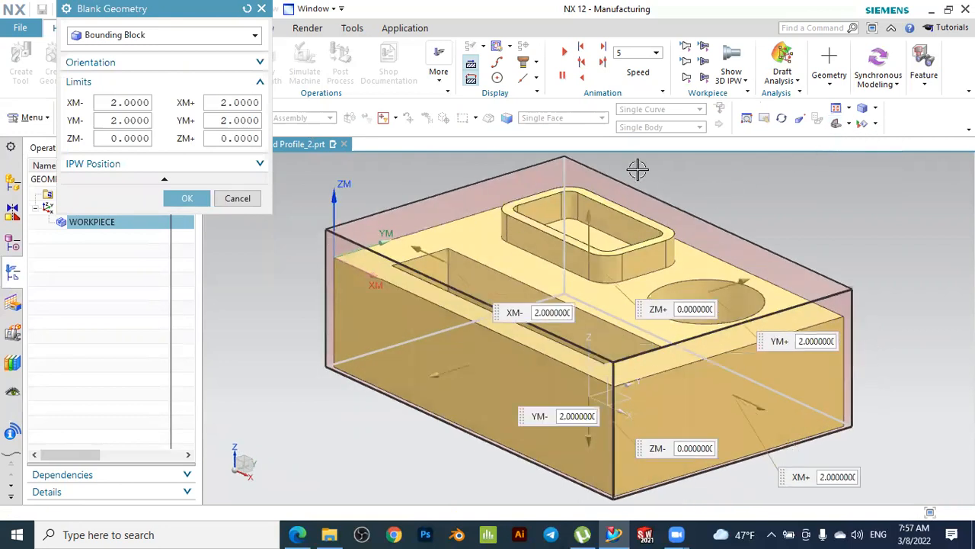
pyautogui.click(848, 123)
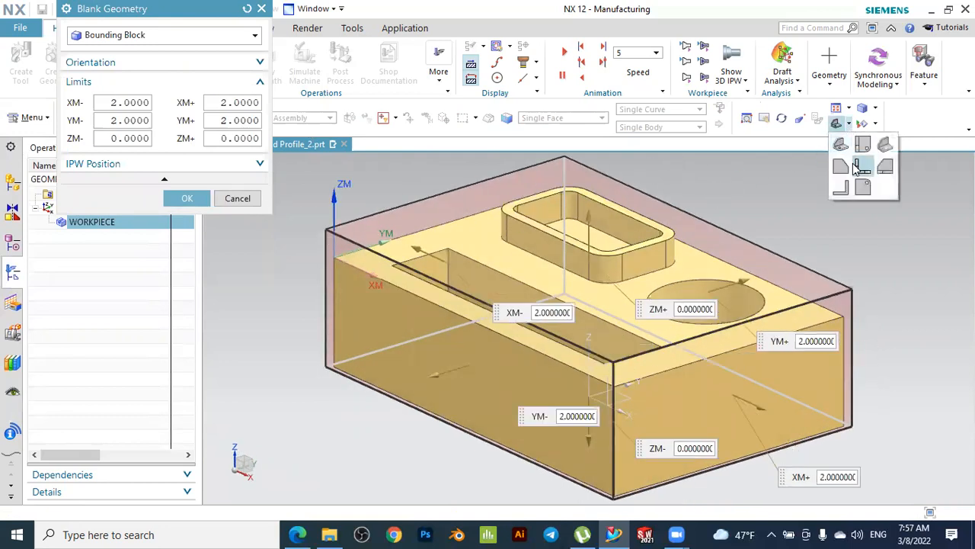
pyautogui.click(858, 167)
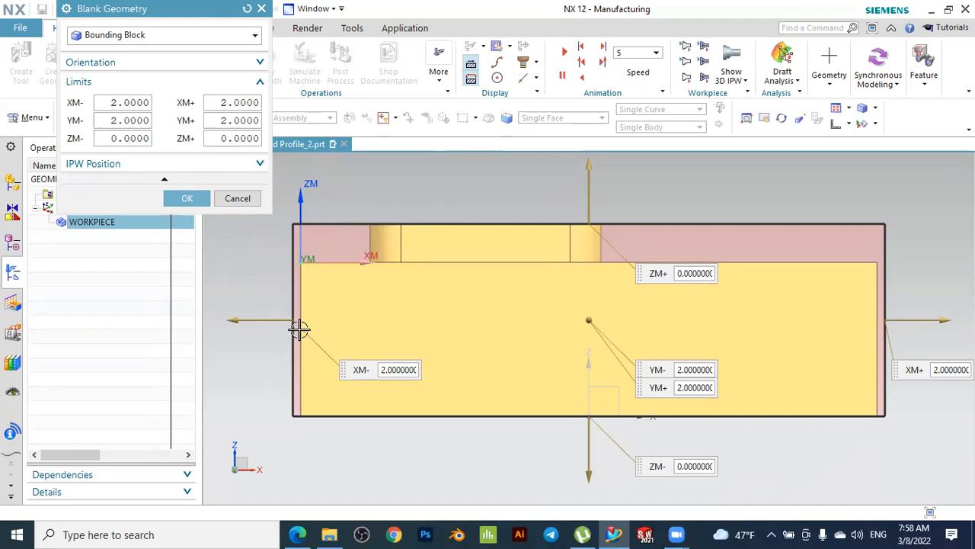
pyautogui.moveTo(711, 285); pyautogui.dragTo(822, 291, button='middle')
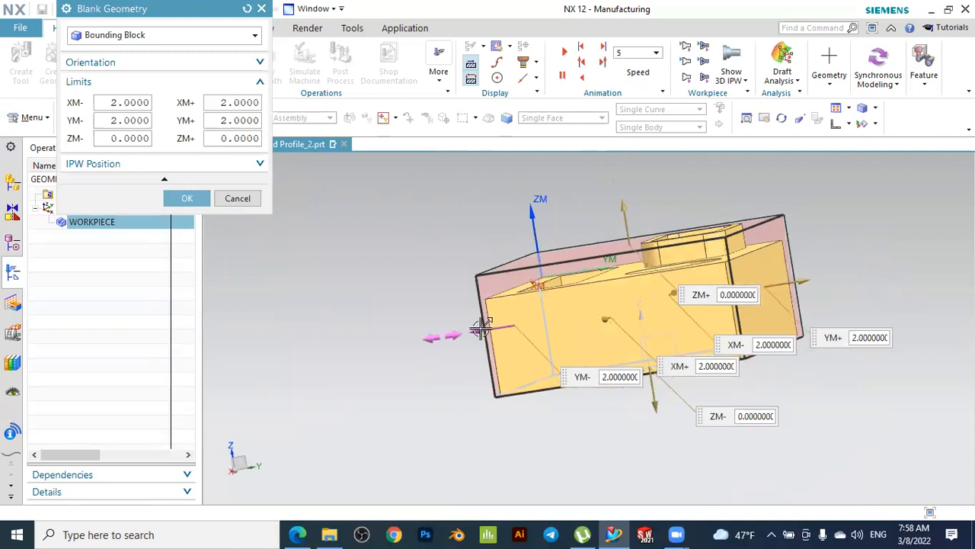
pyautogui.click(185, 199)
pyautogui.moveTo(378, 218); pyautogui.dragTo(461, 225, button='middle')
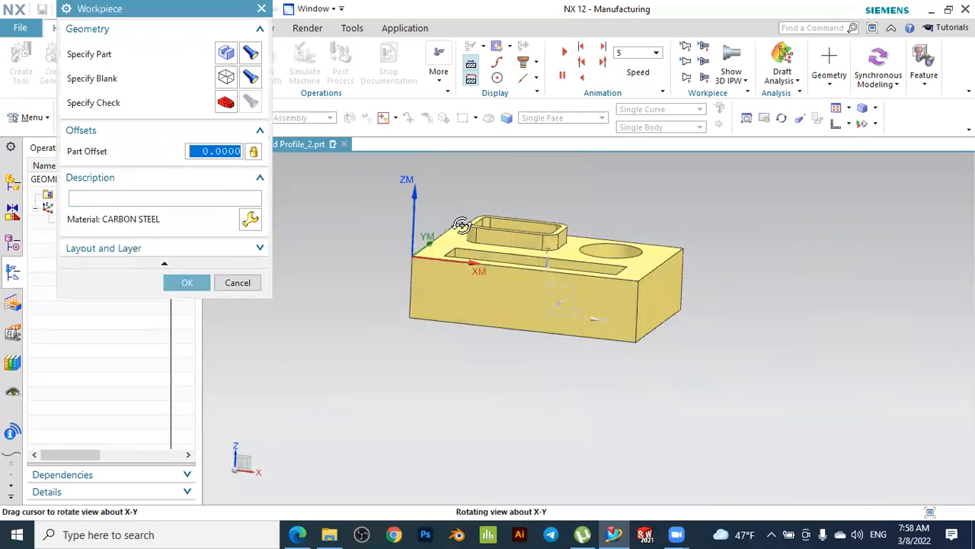
pyautogui.click(250, 77)
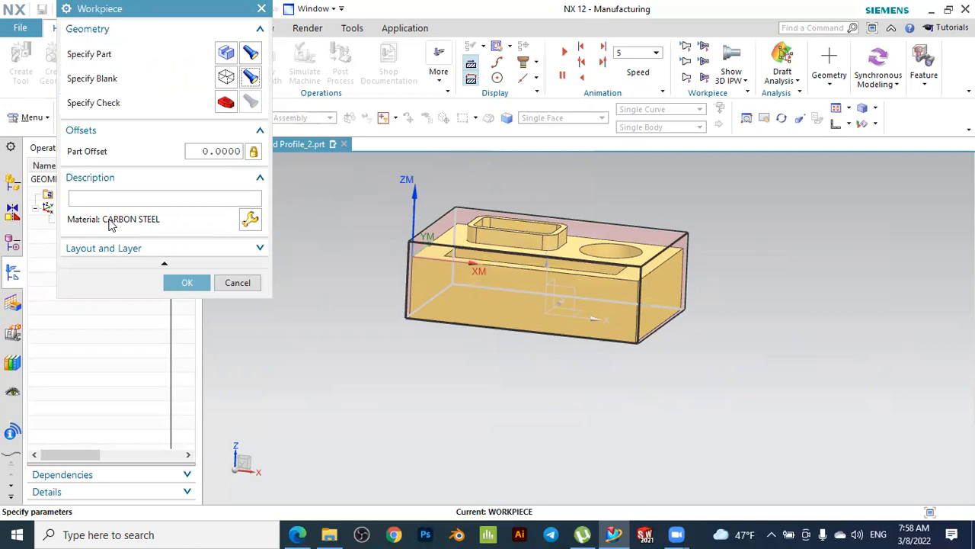
# Browse the part material library, leave it without choosing a material, and accept the WORKPIECE part and blank definition
pyautogui.click(253, 219)
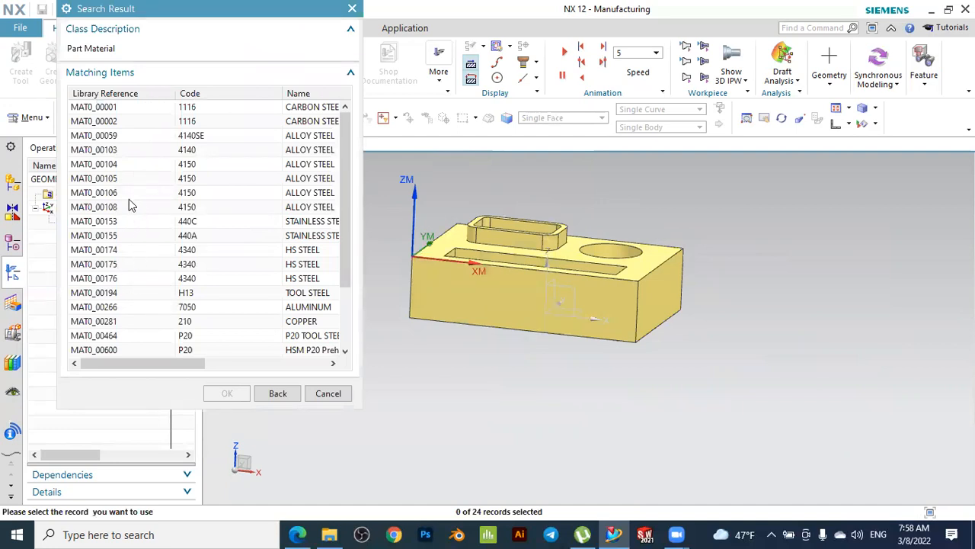
pyautogui.scroll(-2, 162, 238)
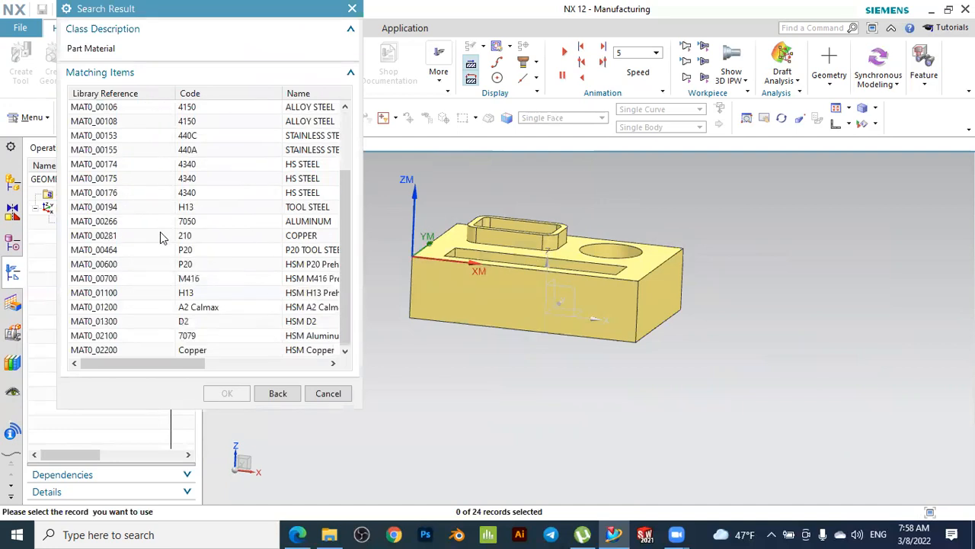
pyautogui.scroll(2, 196, 242)
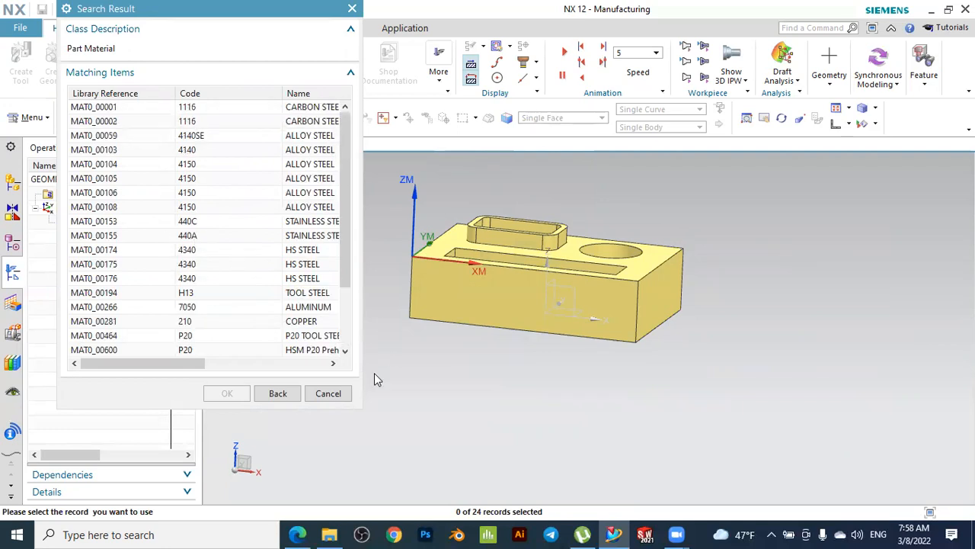
pyautogui.click(328, 393)
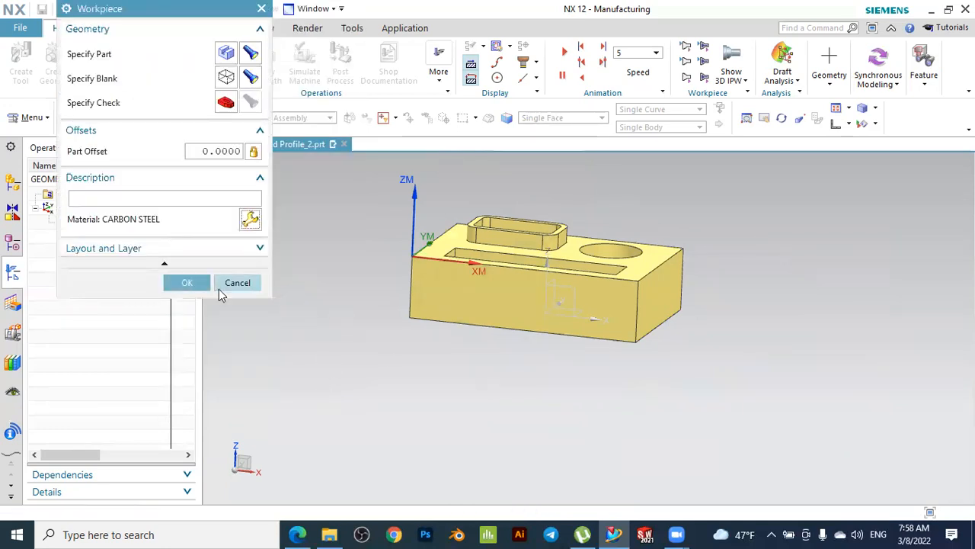
pyautogui.click(188, 284)
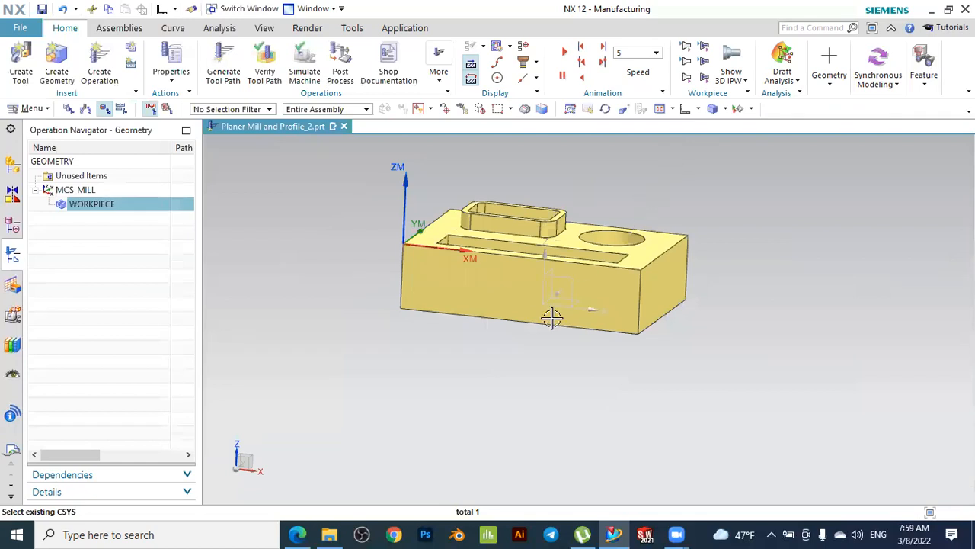
pyautogui.scroll(2, 625, 206)
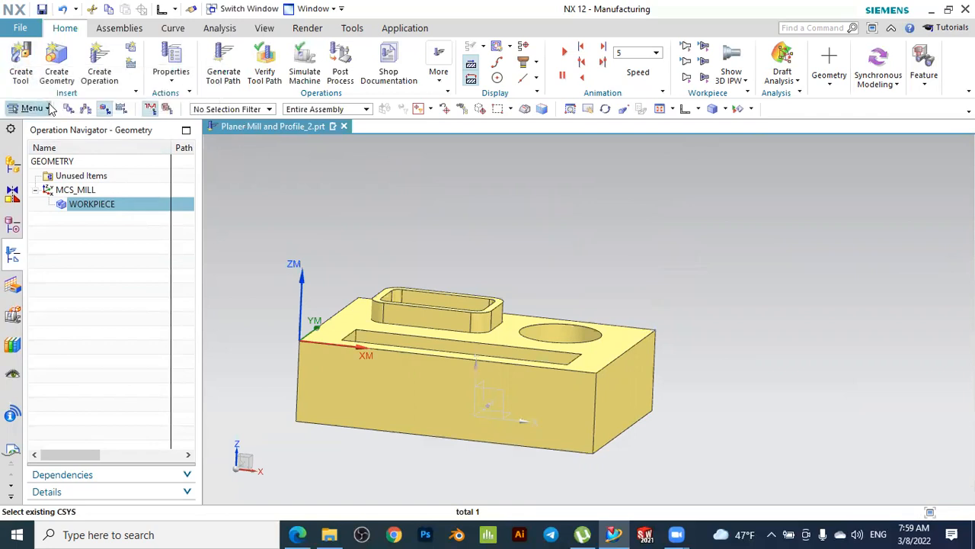
# Create a mill_planar tool of the MILL subtype named MILL_D10
pyautogui.click(23, 60)
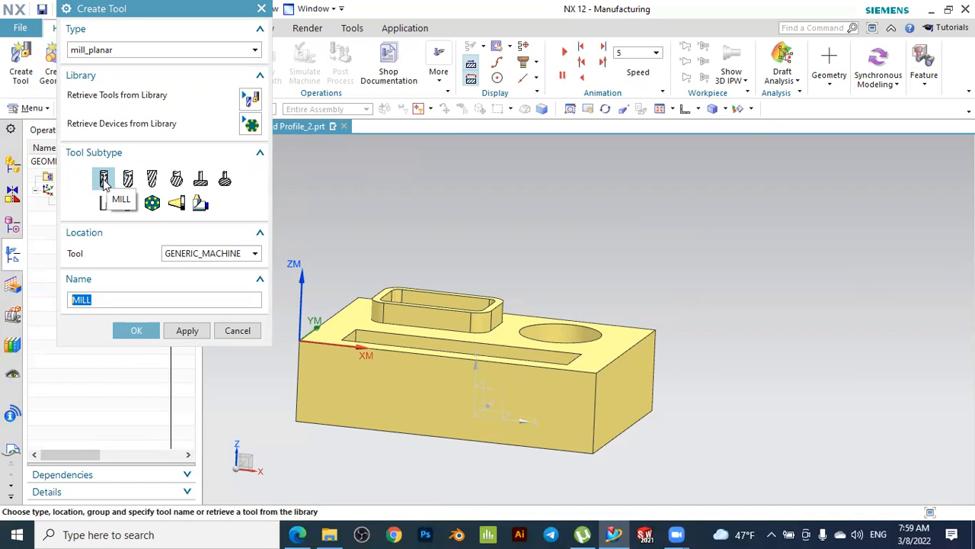
pyautogui.click(96, 299)
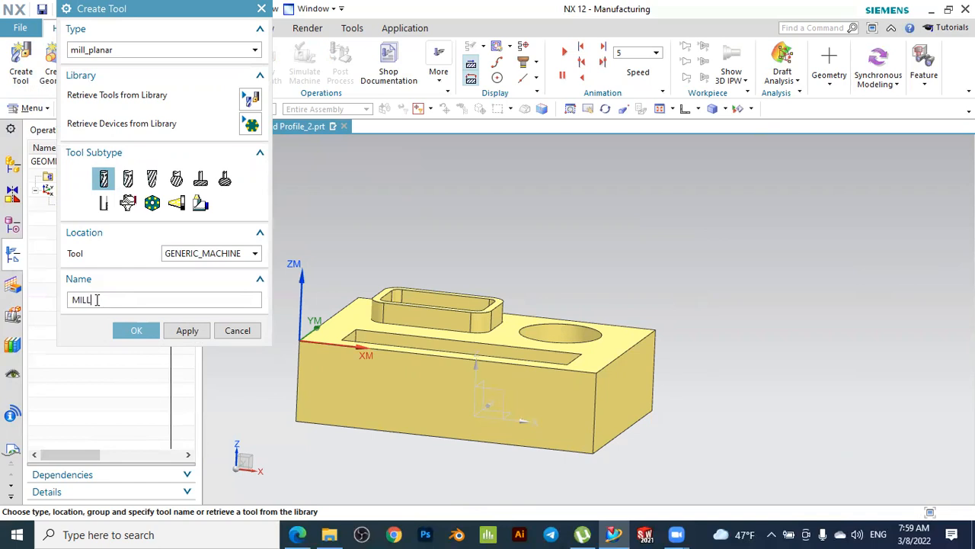
pyautogui.write('_D10')
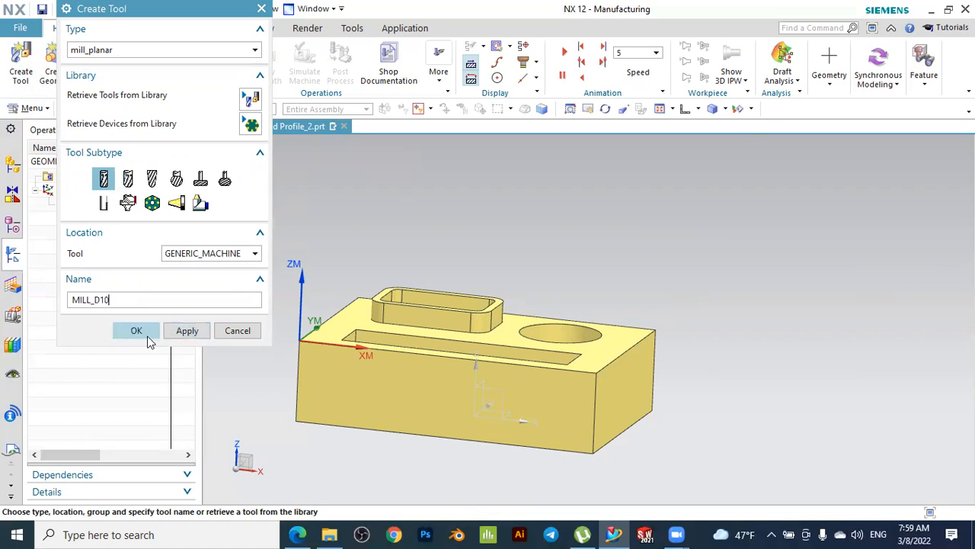
pyautogui.click(137, 330)
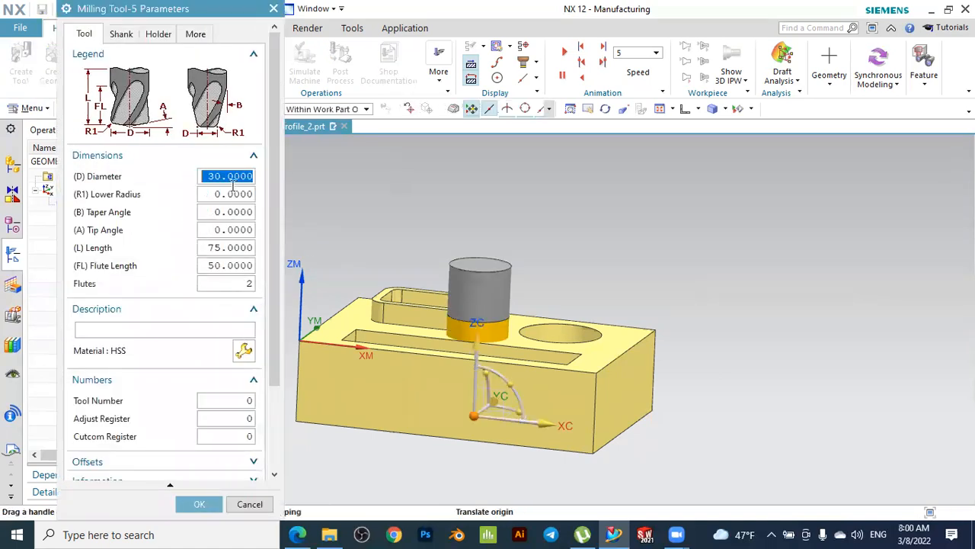
# Raise the previewed tool above the block so that its full length can be seen
pyautogui.moveTo(488, 423); pyautogui.dragTo(473, 281)
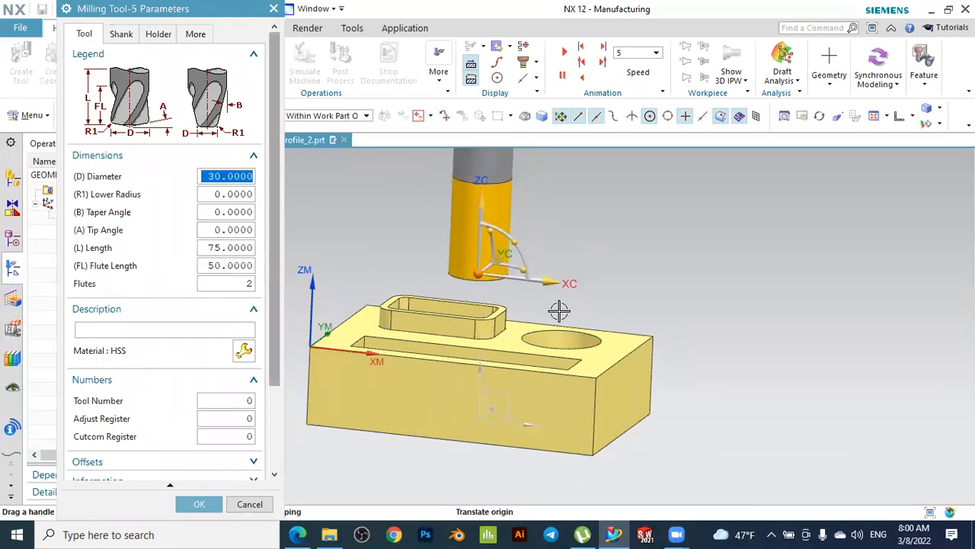
pyautogui.scroll(-3, 586, 309)
pyautogui.scroll(2, 626, 211)
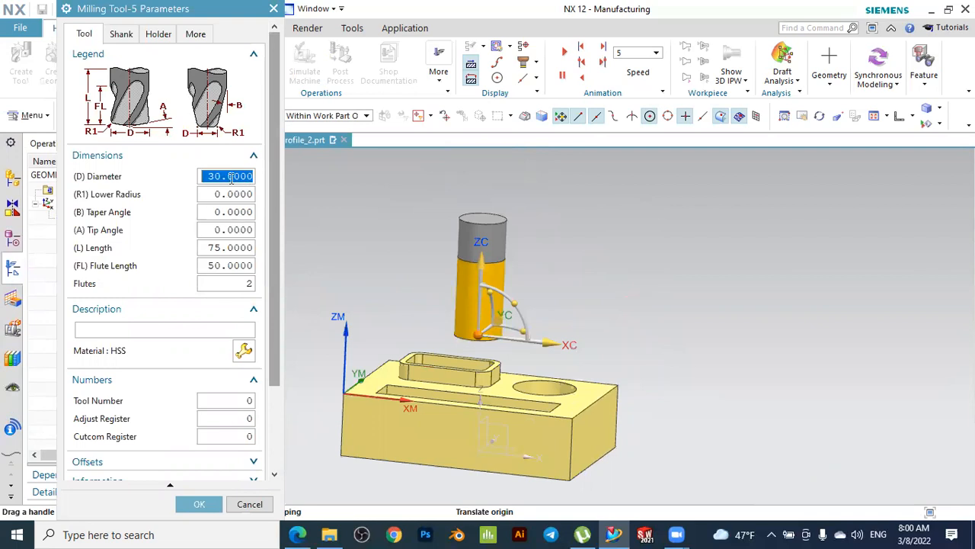
# Set the milling tool's diameter to 10
pyautogui.press('BackSpace')
pyautogui.write('0')
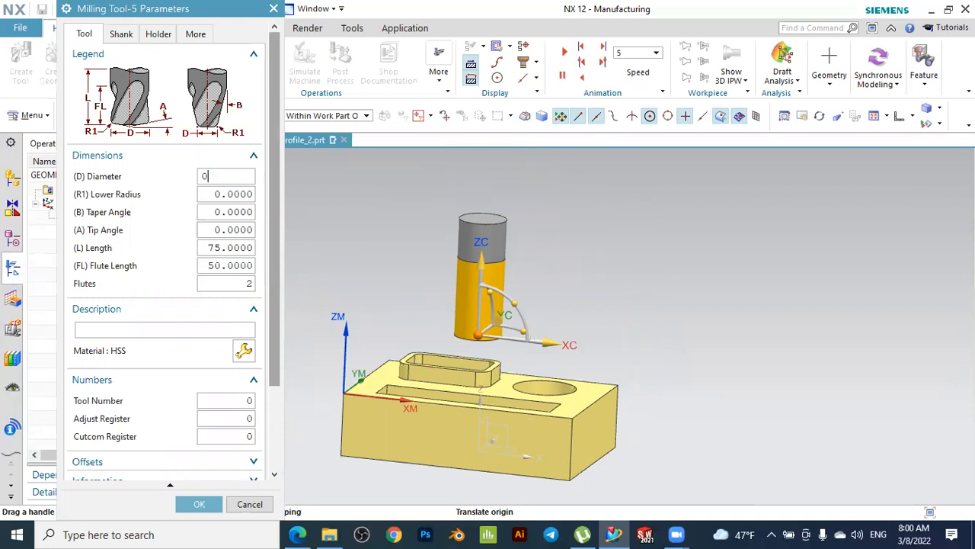
pyautogui.press('BackSpace')
pyautogui.write('10')
pyautogui.click(241, 193)
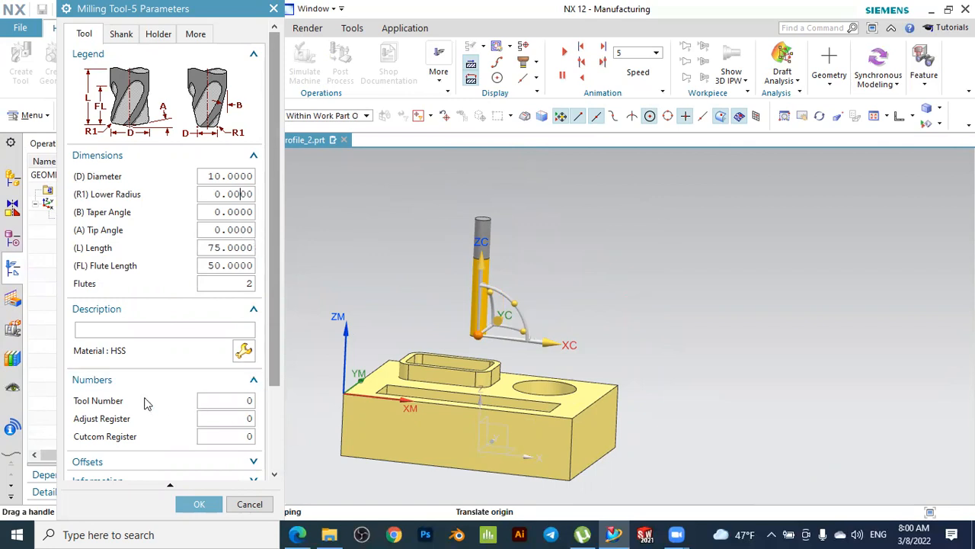
# Set the tool number to 1 and check the tool material library without choosing a different material
pyautogui.moveTo(233, 399); pyautogui.dragTo(263, 400)
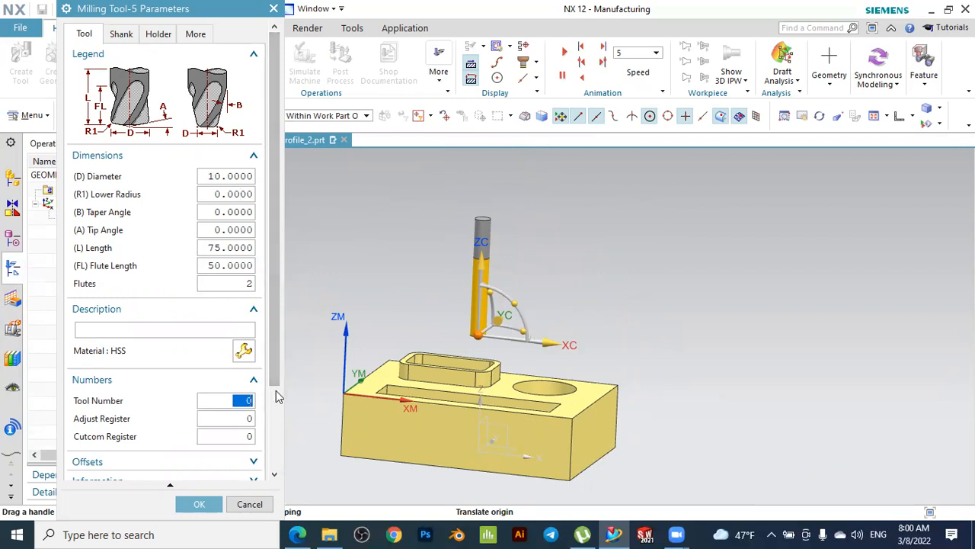
pyautogui.write('1')
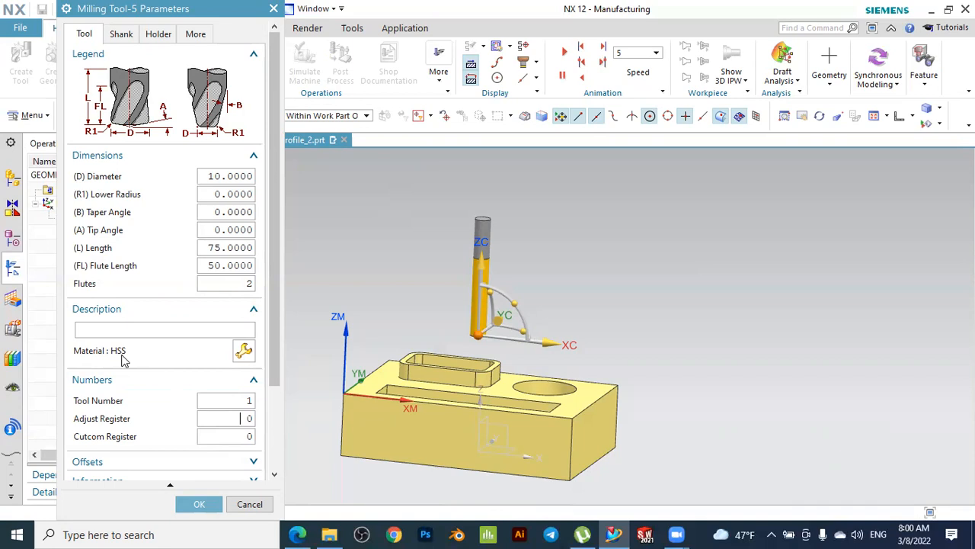
pyautogui.click(244, 352)
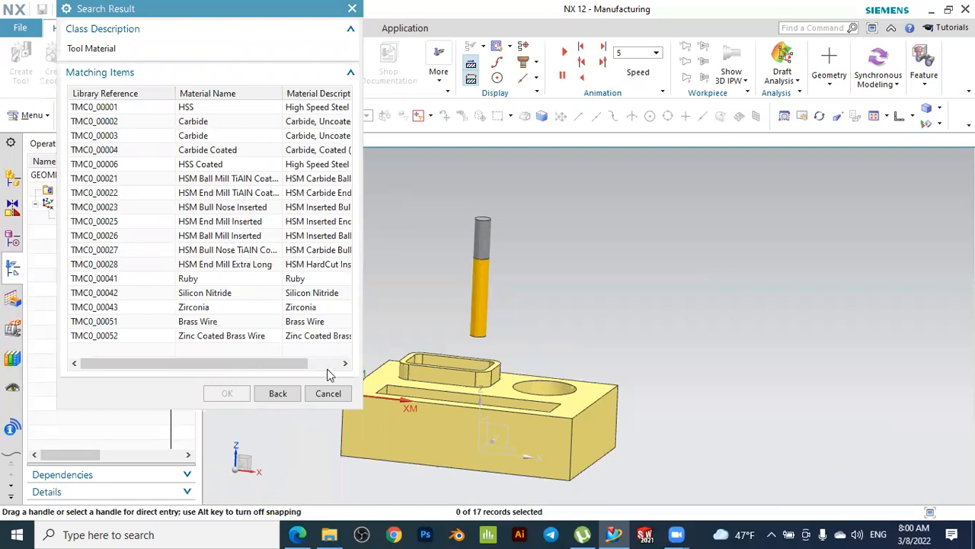
pyautogui.click(326, 394)
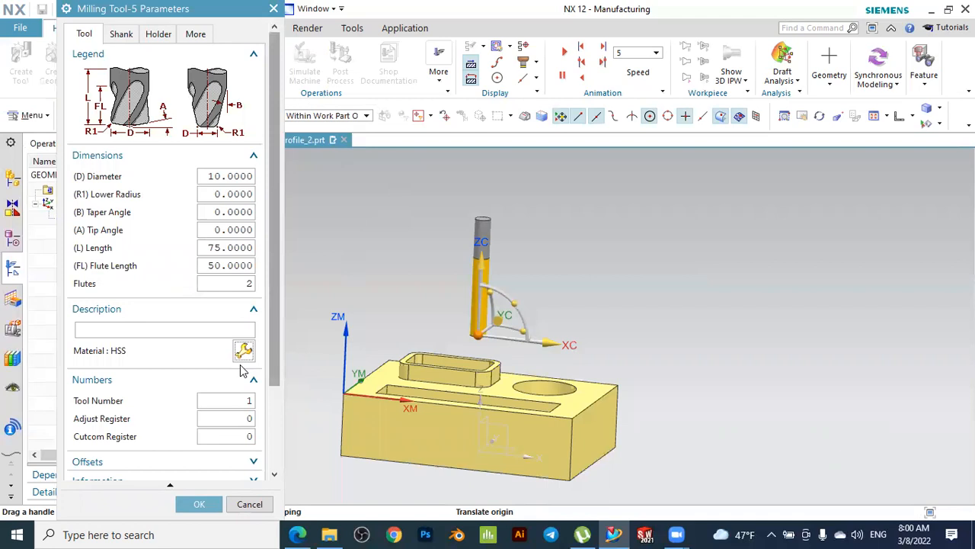
# Enable the shank definition for the tool, keeping the default shank dimensions
pyautogui.click(124, 35)
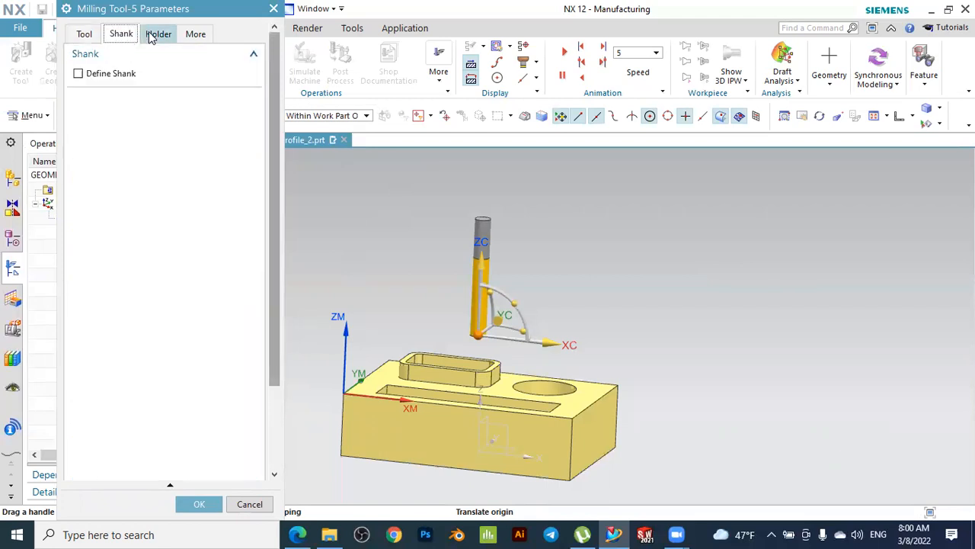
pyautogui.click(157, 35)
pyautogui.click(120, 36)
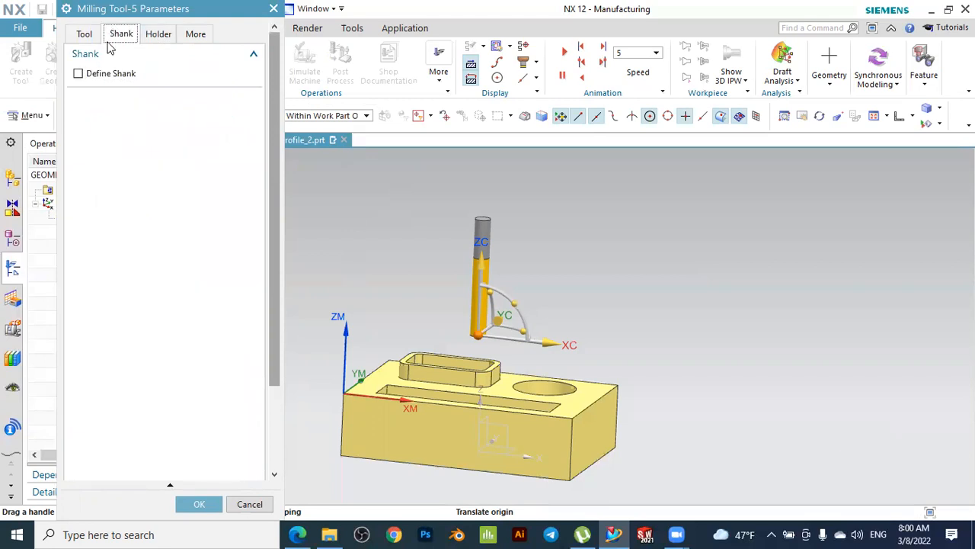
pyautogui.click(78, 74)
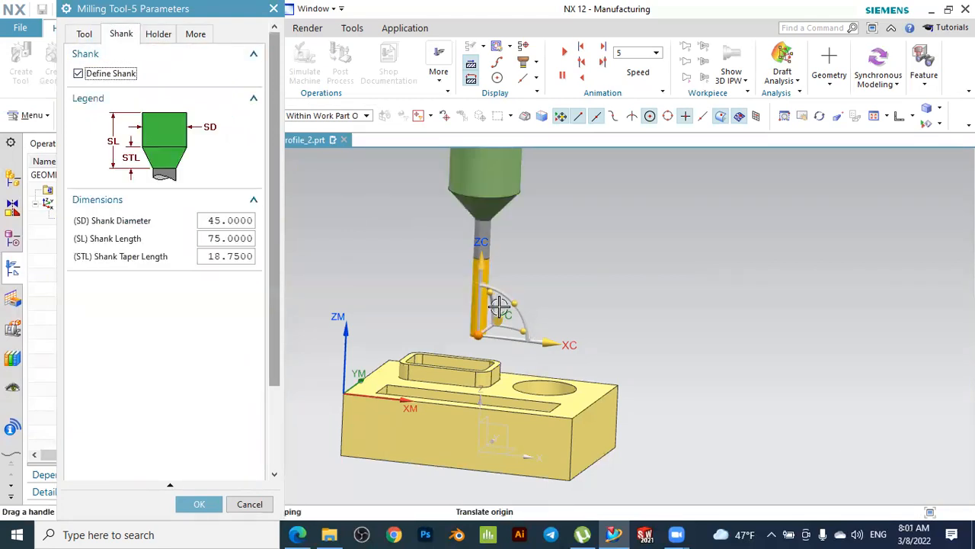
pyautogui.scroll(-3, 509, 305)
pyautogui.scroll(2, 549, 204)
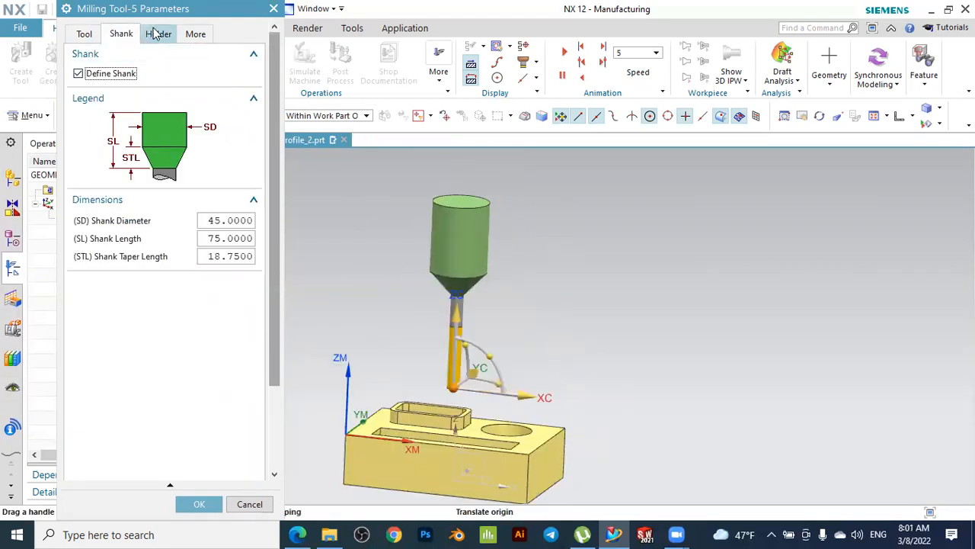
# Search the holder library for Milling_Drilling holders in millimeters for this tool
pyautogui.click(157, 34)
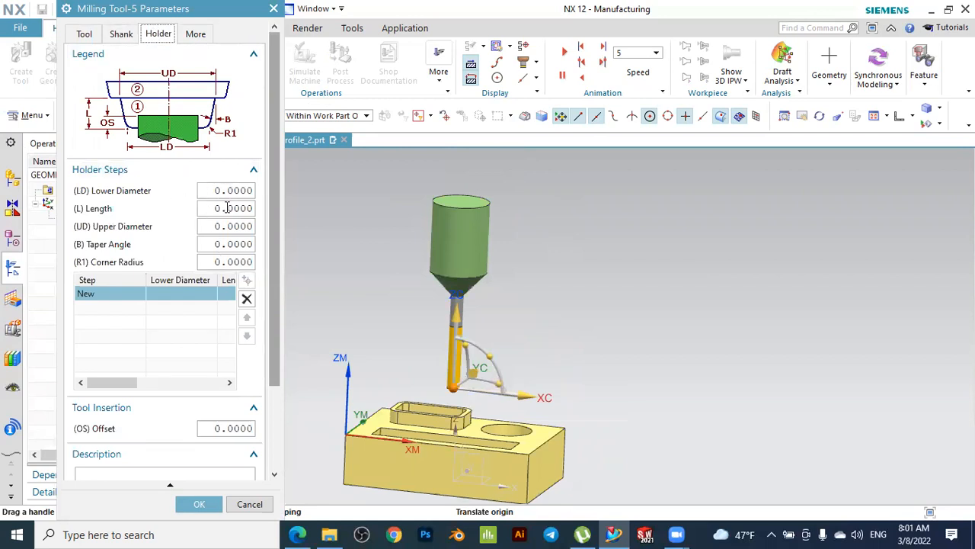
pyautogui.scroll(-1, 245, 429)
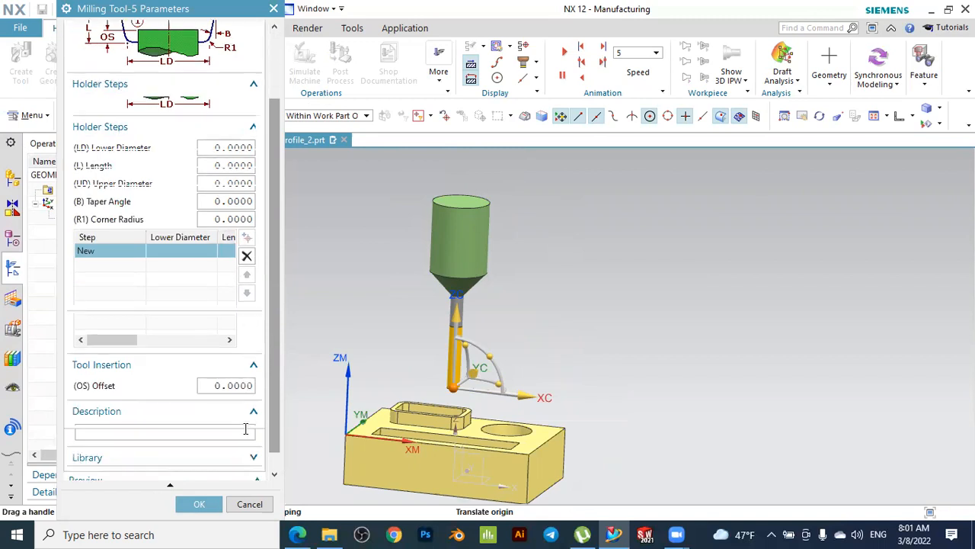
pyautogui.scroll(-1, 245, 429)
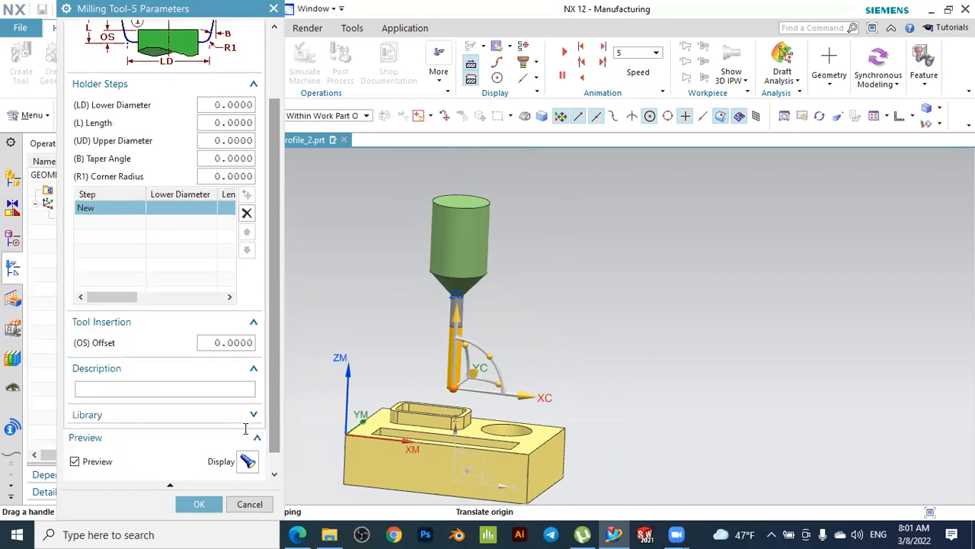
pyautogui.scroll(-1, 246, 429)
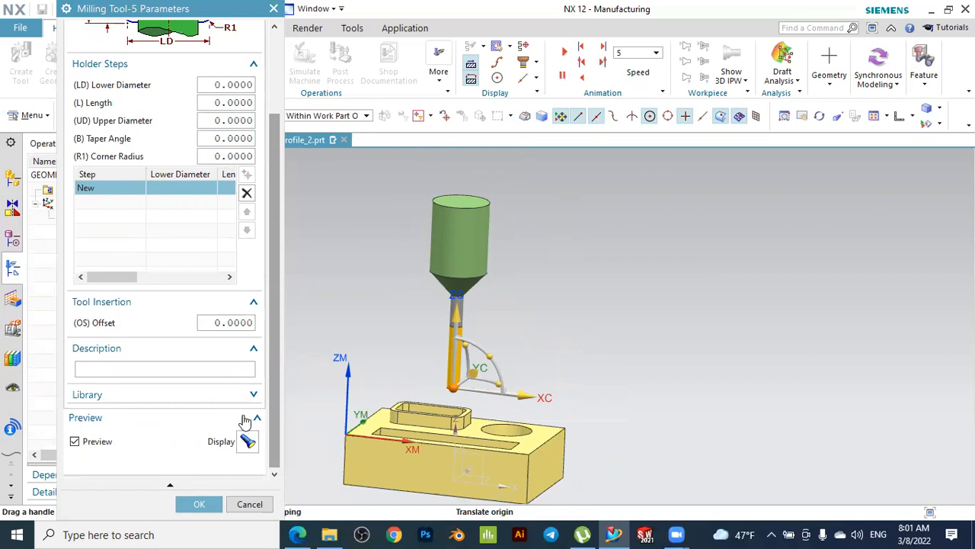
pyautogui.click(105, 400)
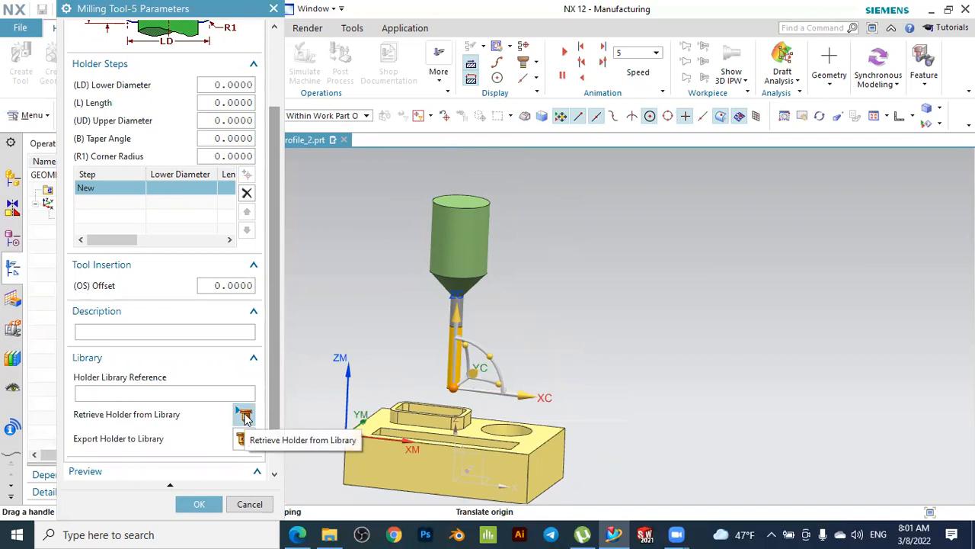
pyautogui.click(244, 416)
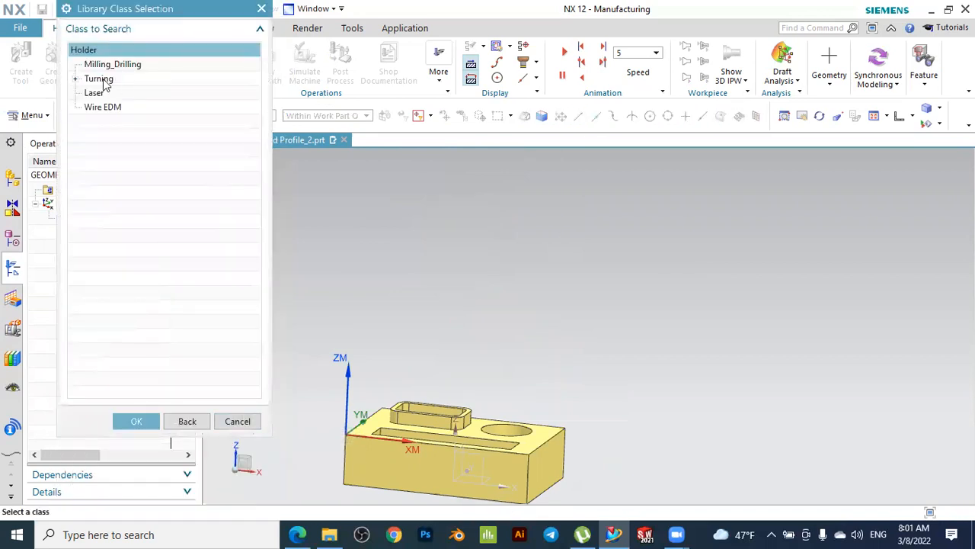
pyautogui.click(99, 65)
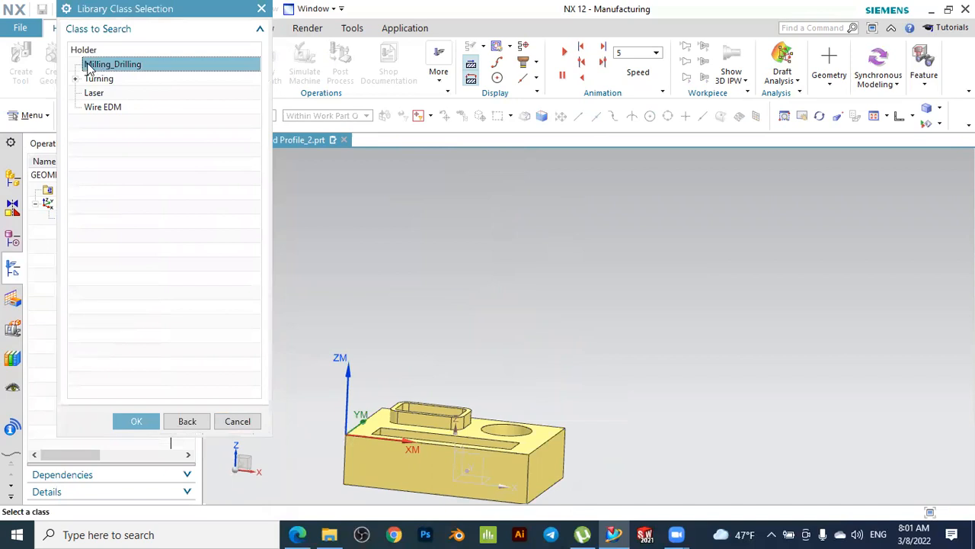
pyautogui.click(138, 421)
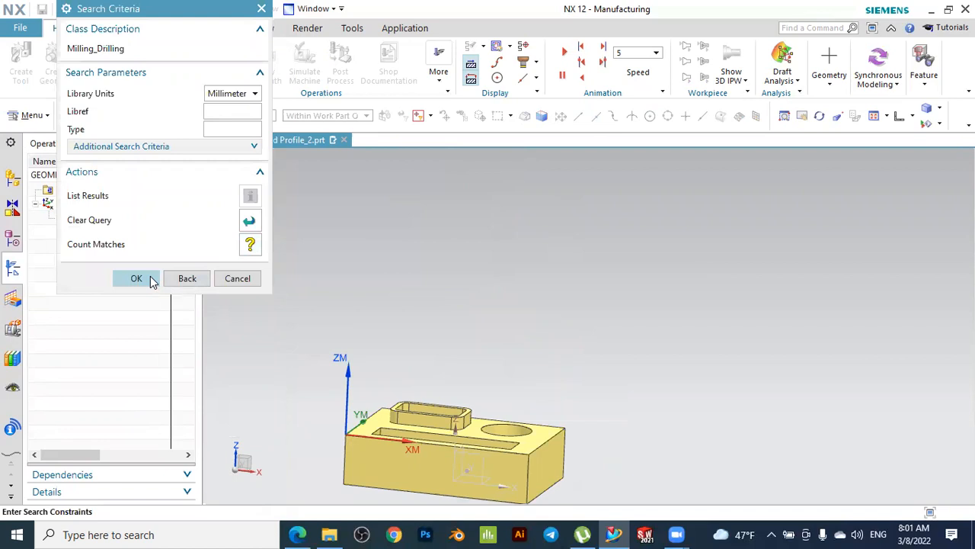
pyautogui.click(140, 280)
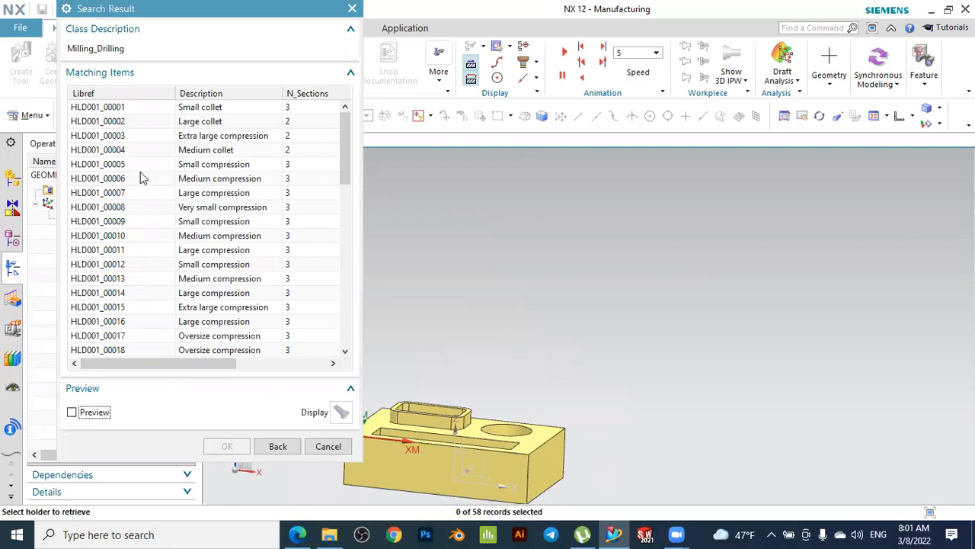
# Display the Small collet HLD001_00001 and Large collet HLD001_00002 holders on the tool for comparison
pyautogui.click(114, 107)
pyautogui.click(113, 134)
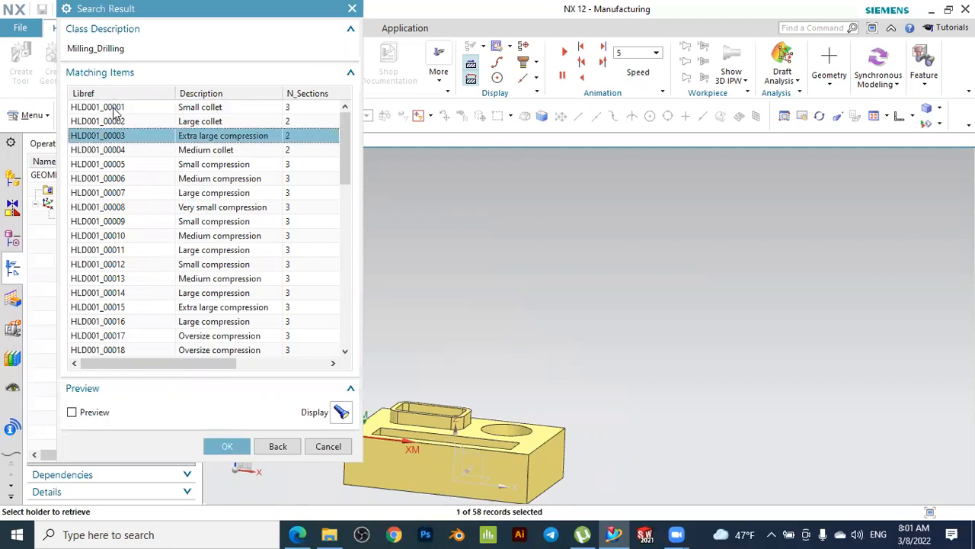
pyautogui.click(118, 109)
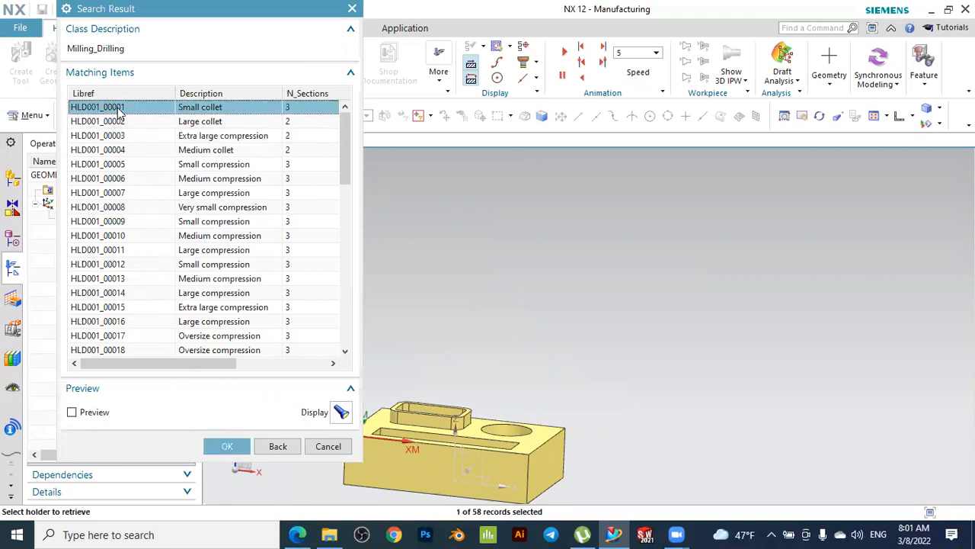
pyautogui.click(341, 412)
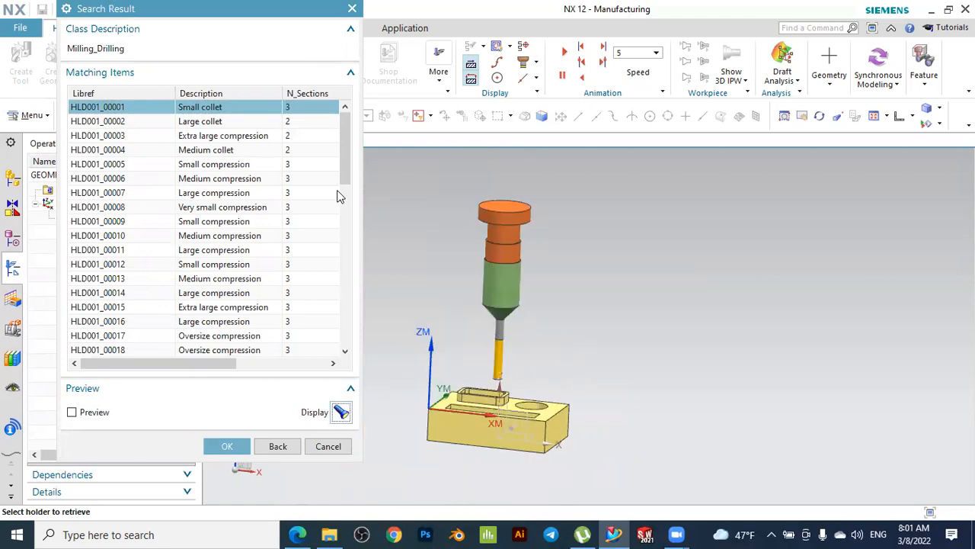
pyautogui.click(198, 123)
pyautogui.click(342, 412)
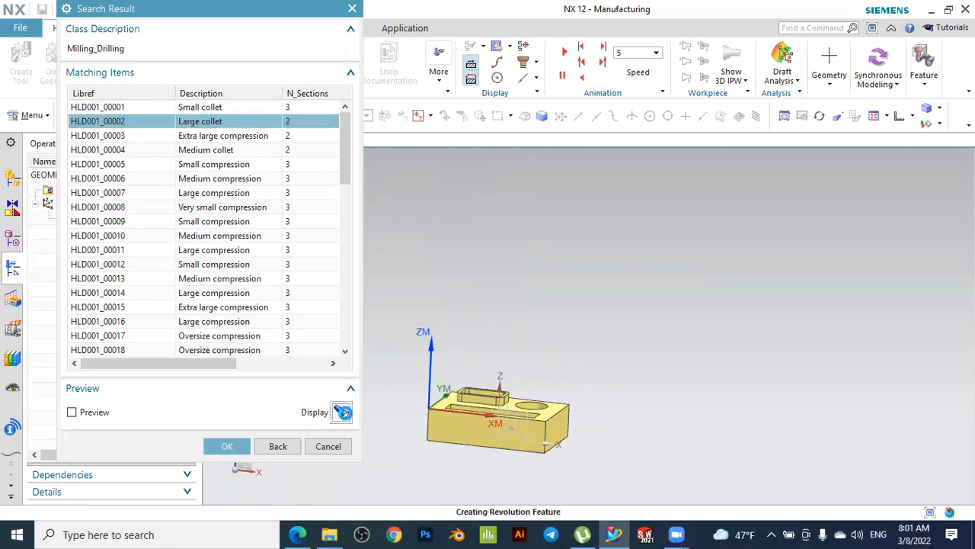
# Preview and retrieve the Extra large compression holder HLD001_00003, then accept the tool definition
pyautogui.click(261, 139)
pyautogui.click(341, 412)
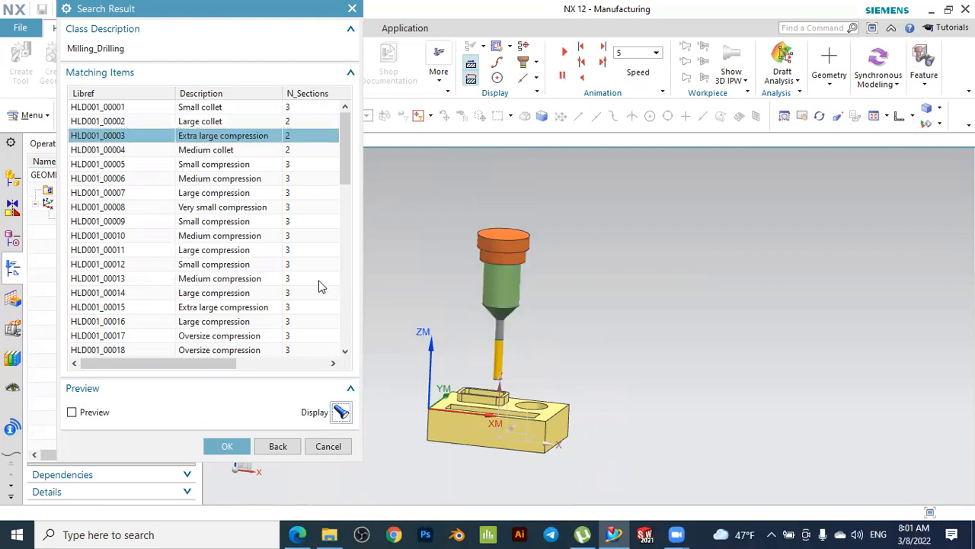
pyautogui.click(228, 448)
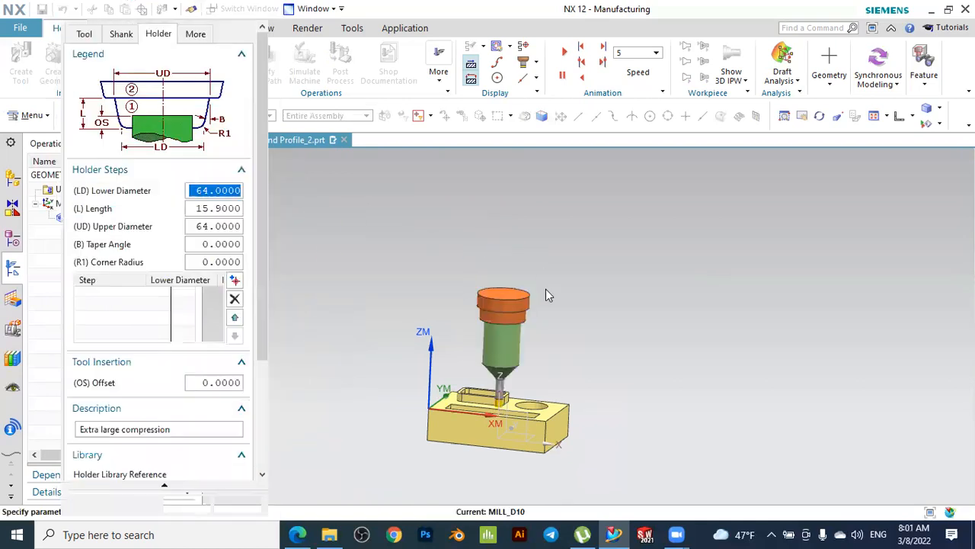
pyautogui.scroll(3, 560, 354)
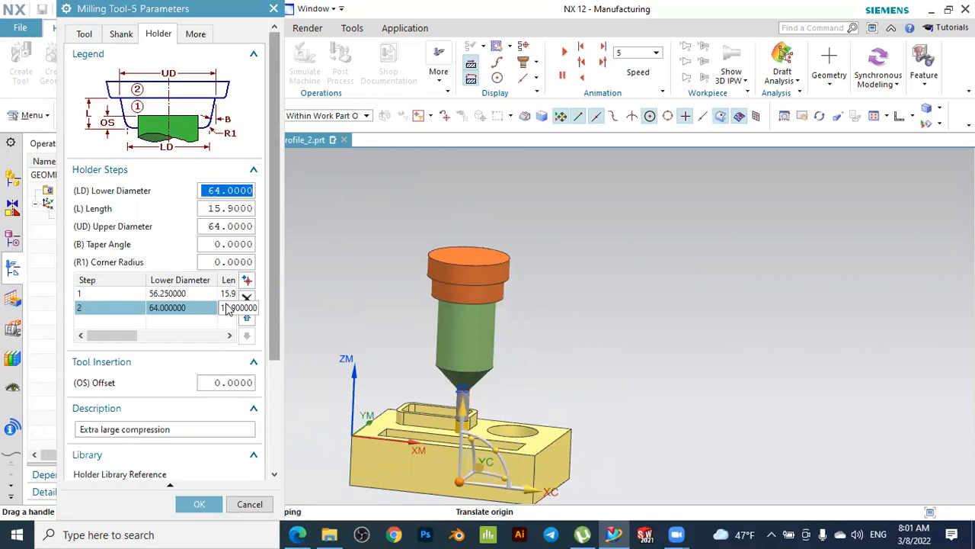
pyautogui.click(198, 503)
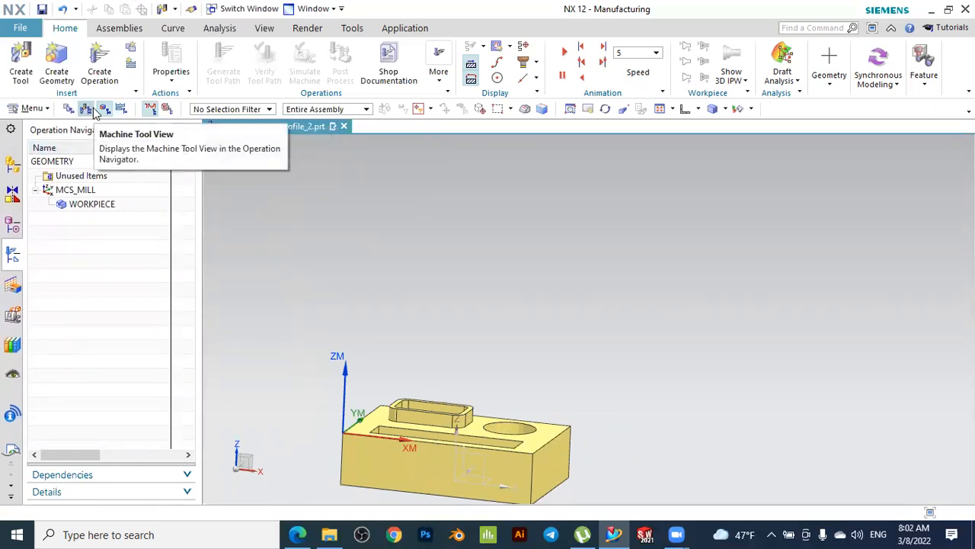
# Switch the Operation Navigator to the Machine Tool View and open the MILL_D10 tool for editing
pyautogui.click(93, 110)
pyautogui.click(72, 195)
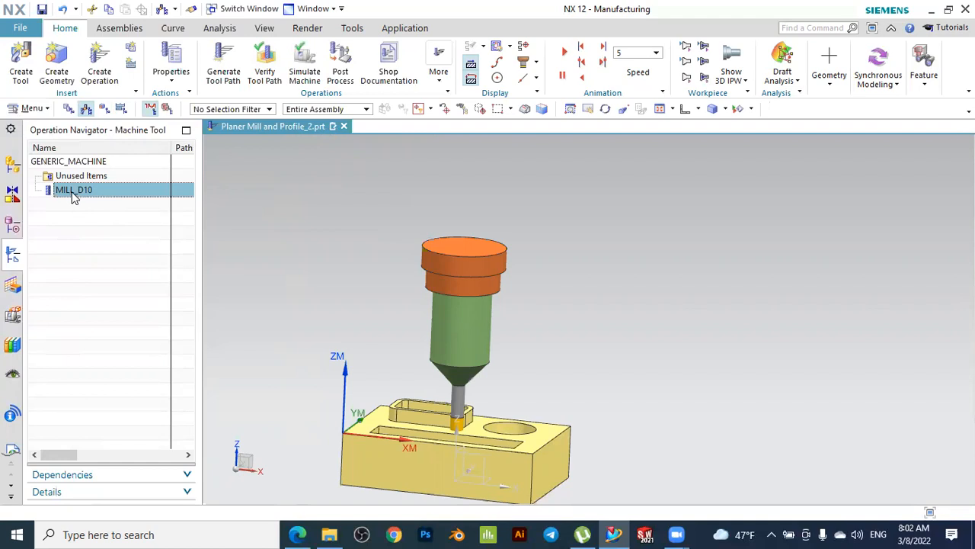
pyautogui.doubleClick(74, 191)
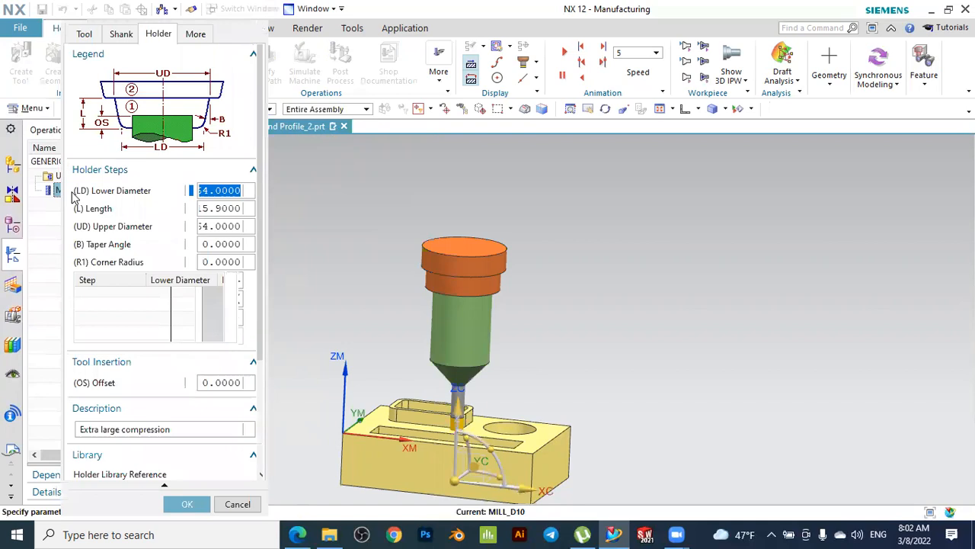
# Change the MILL_D10 tool's diameter to 6 mm and accept the tool definition
pyautogui.click(81, 34)
pyautogui.doubleClick(230, 175)
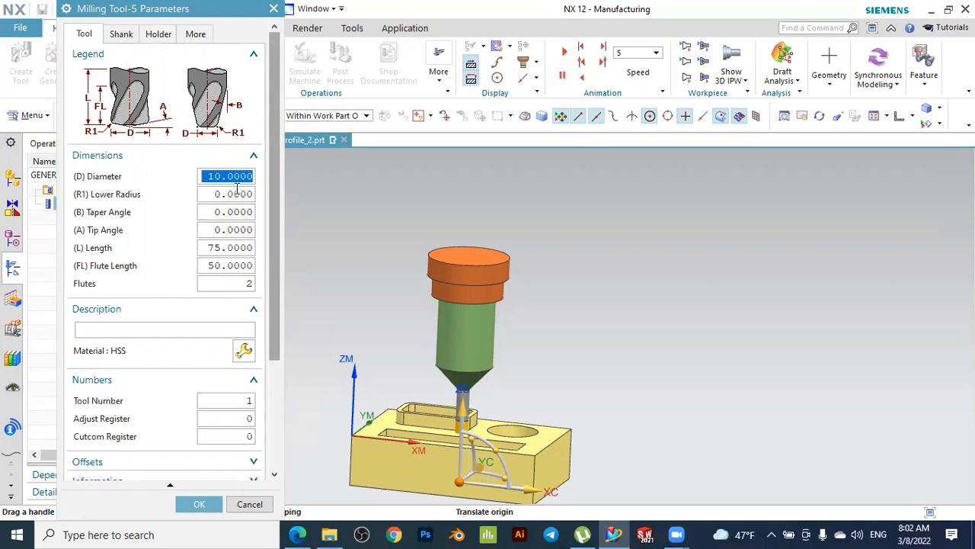
pyautogui.write('6')
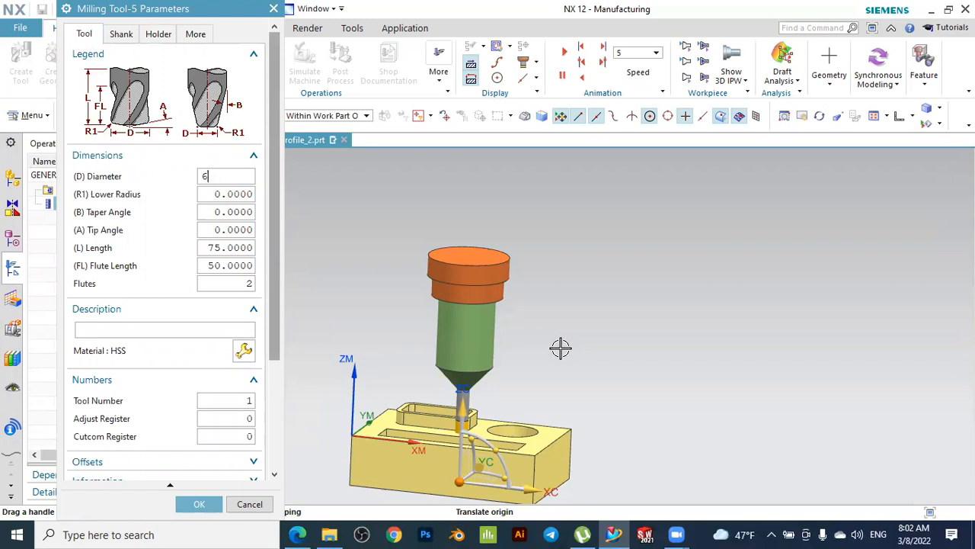
pyautogui.moveTo(579, 371); pyautogui.dragTo(566, 379, button='middle')
pyautogui.scroll(2, 539, 378)
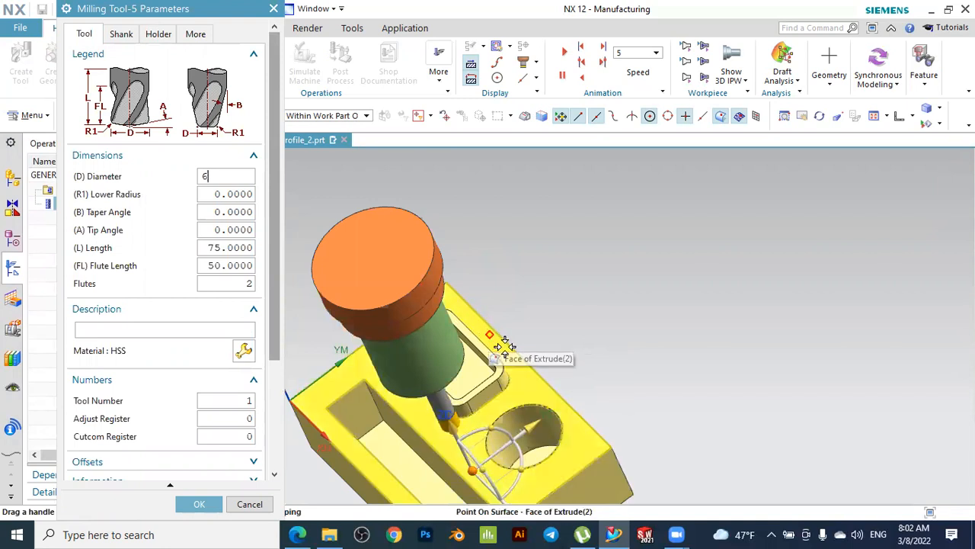
pyautogui.scroll(3, 507, 345)
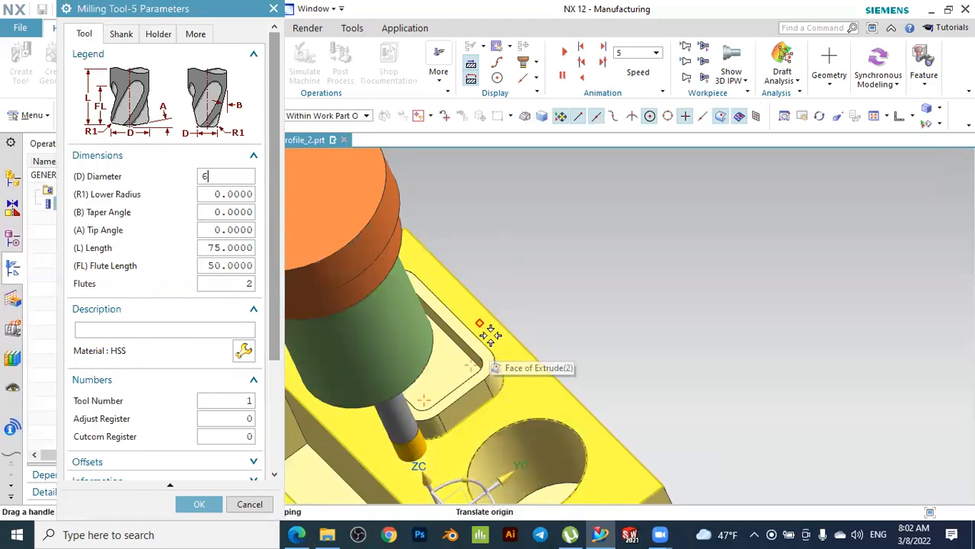
pyautogui.click(227, 195)
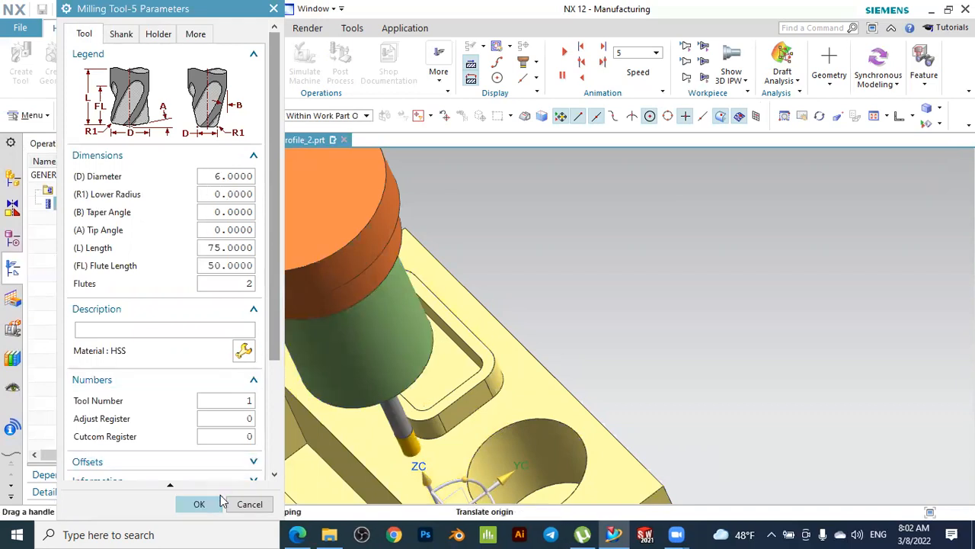
pyautogui.click(199, 504)
# Start a new mill_planar operation of the Planar Mill subtype and place it in the PROGRAM group
pyautogui.moveTo(442, 366); pyautogui.dragTo(588, 273, button='middle')
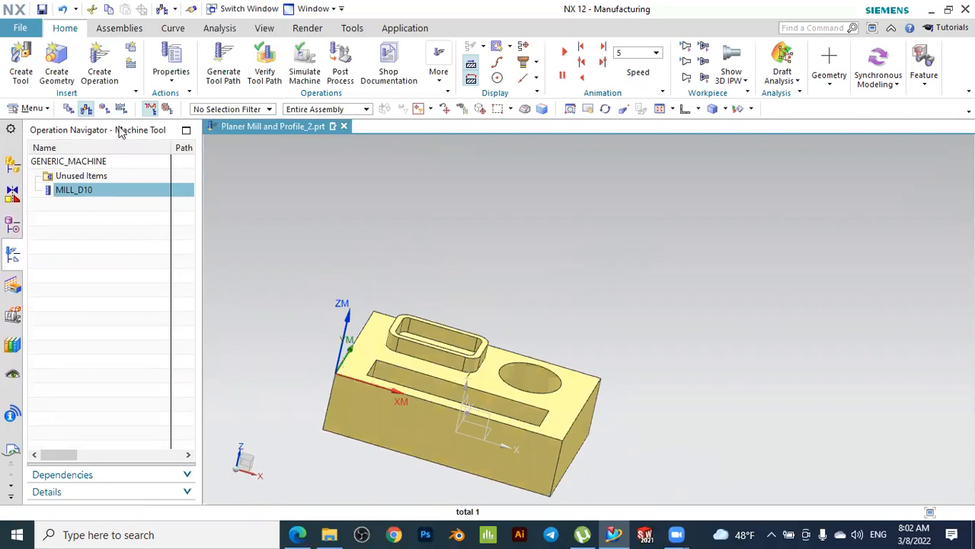
pyautogui.click(95, 54)
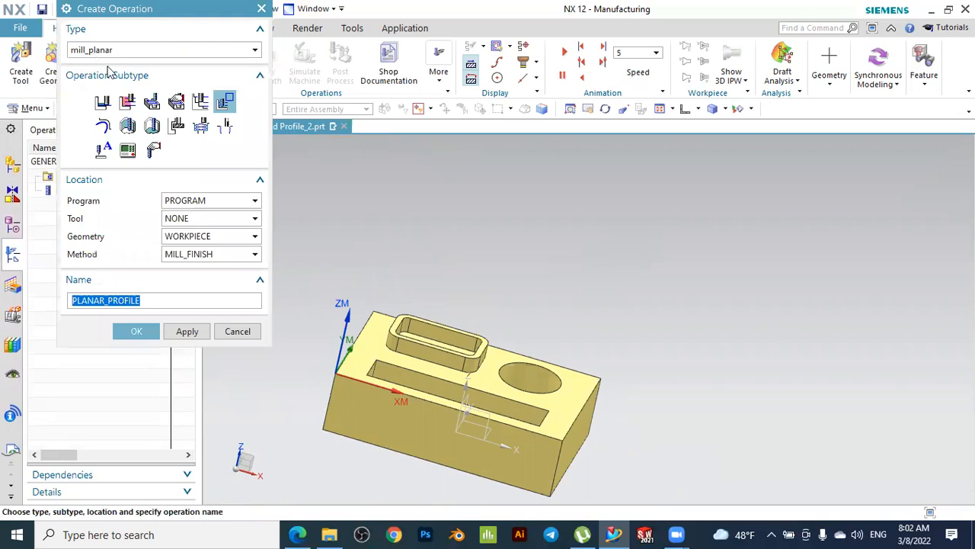
pyautogui.click(201, 102)
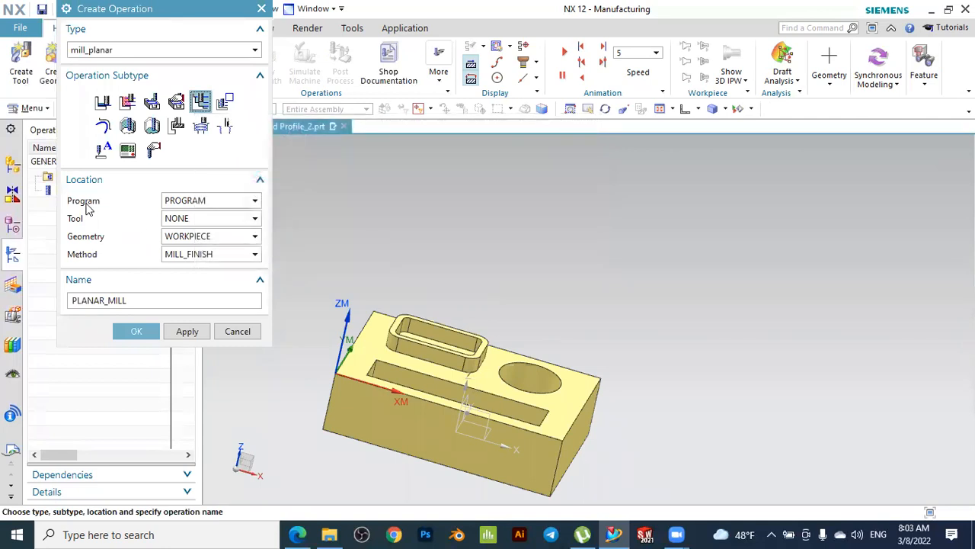
pyautogui.click(175, 202)
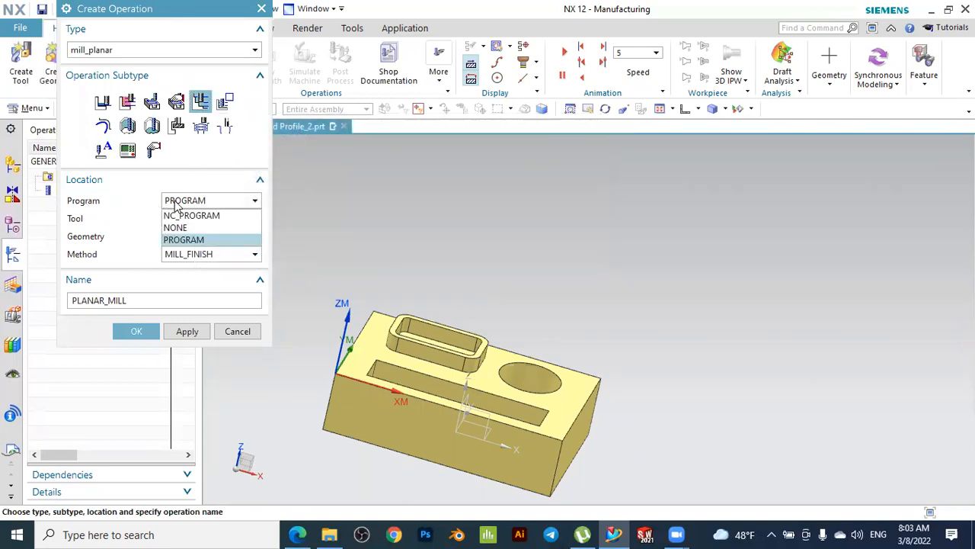
pyautogui.click(189, 241)
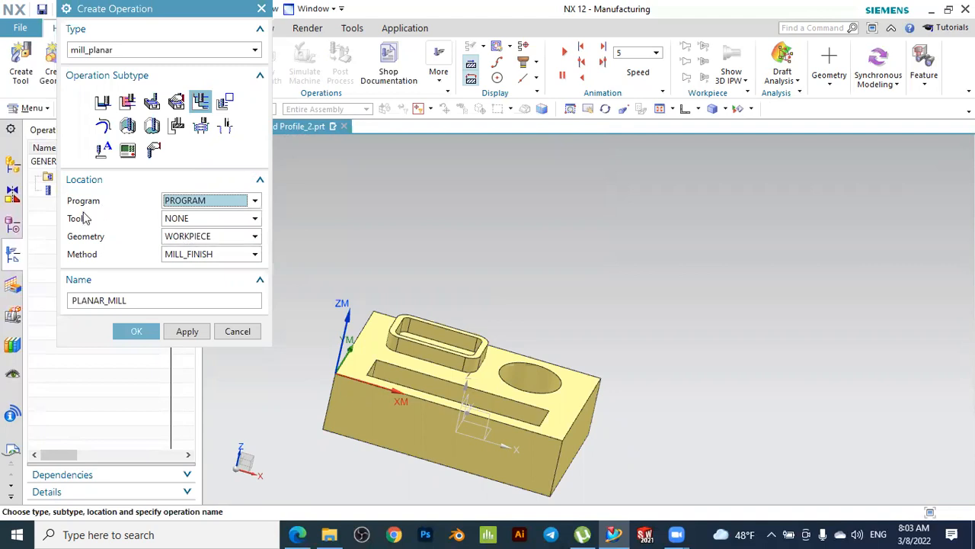
# Assign the MILL_D10 tool, WORKPIECE geometry and MILL_ROUGH method, then create the PLANAR_MILL operation
pyautogui.click(185, 221)
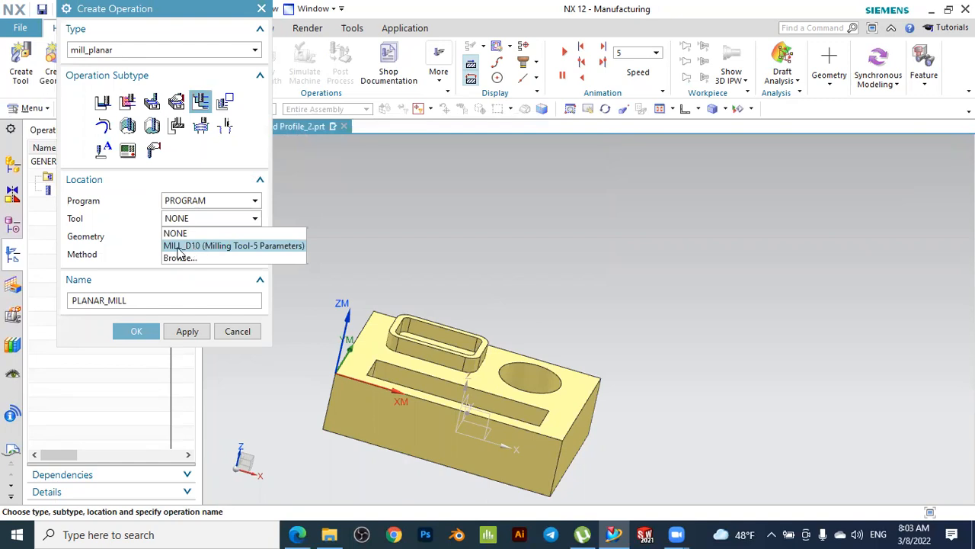
pyautogui.click(183, 246)
pyautogui.click(193, 238)
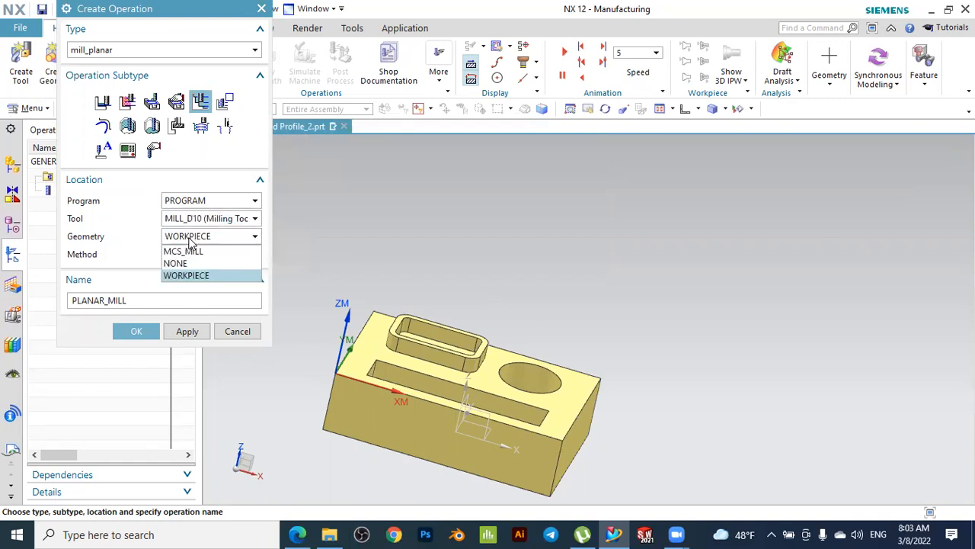
pyautogui.click(188, 276)
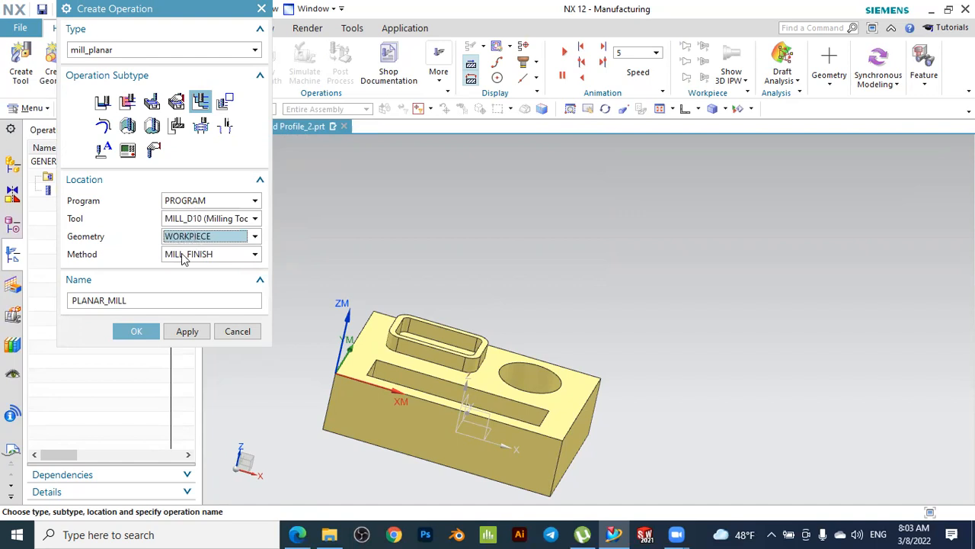
pyautogui.click(183, 256)
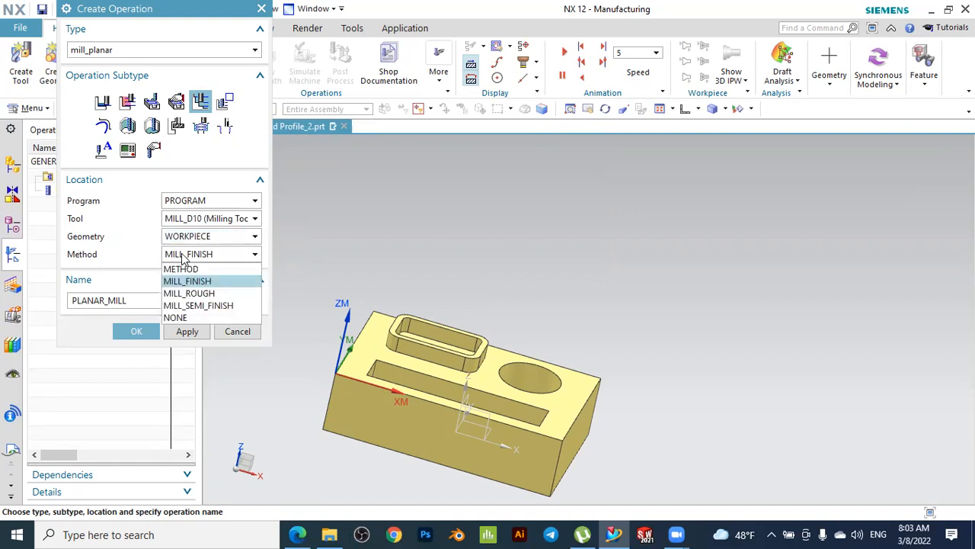
pyautogui.click(197, 293)
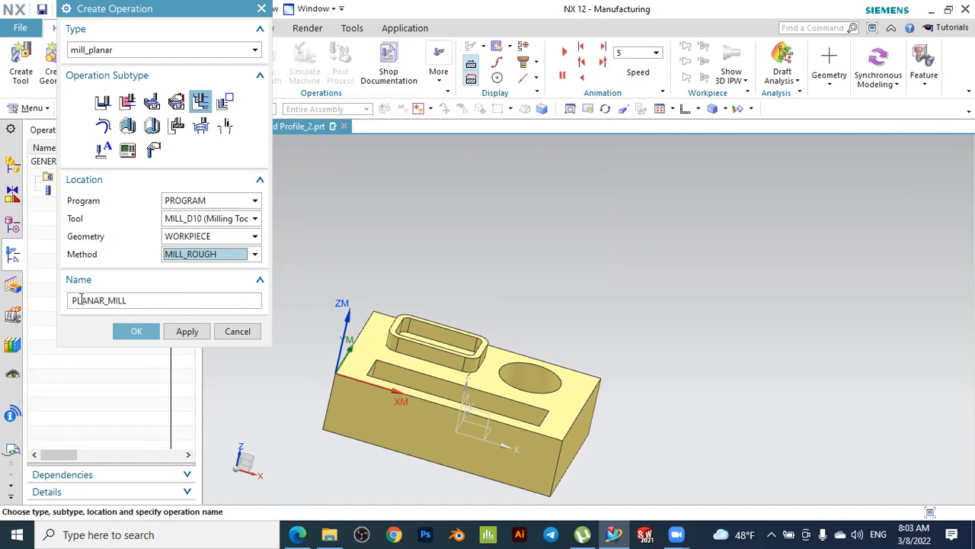
pyautogui.click(135, 332)
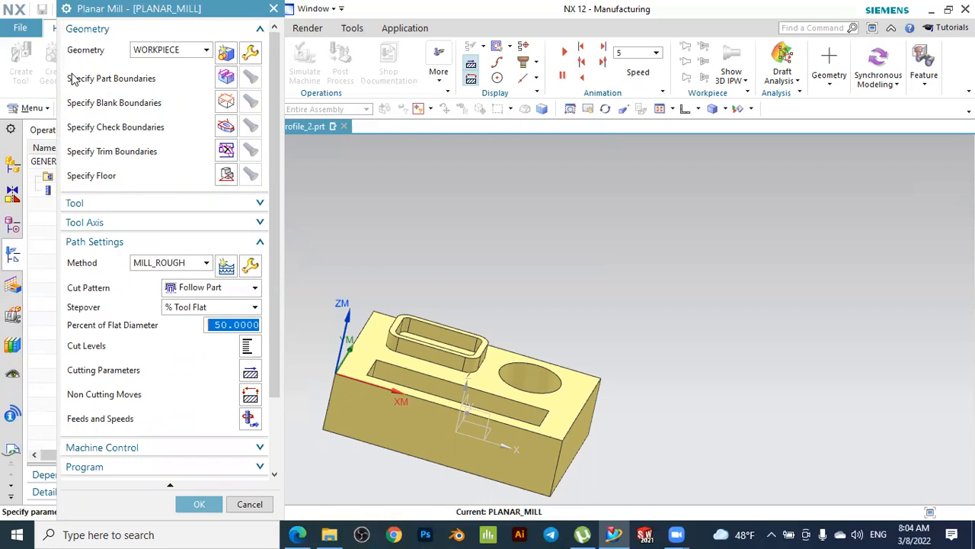
# Define a part boundary with the Curves method from the four outer edges of the block's top face
pyautogui.click(226, 77)
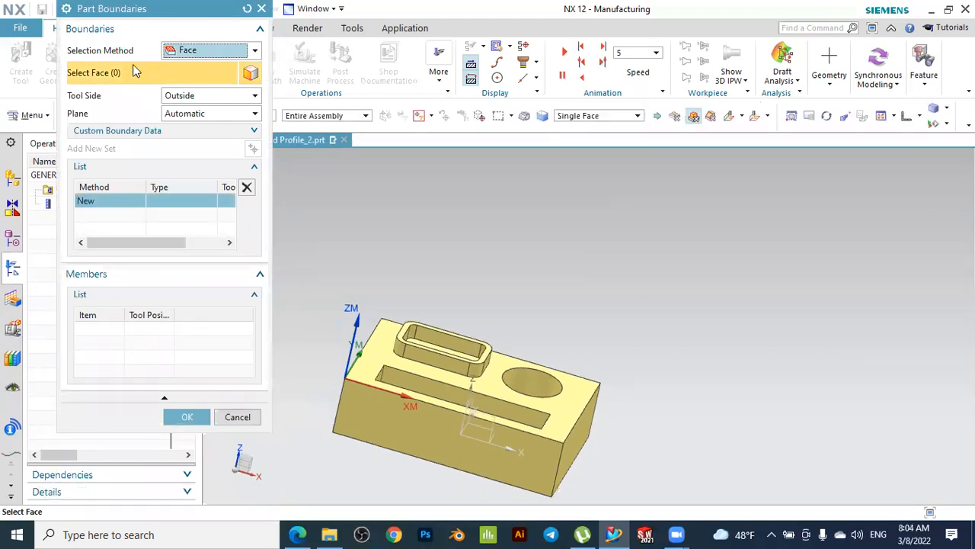
pyautogui.click(190, 52)
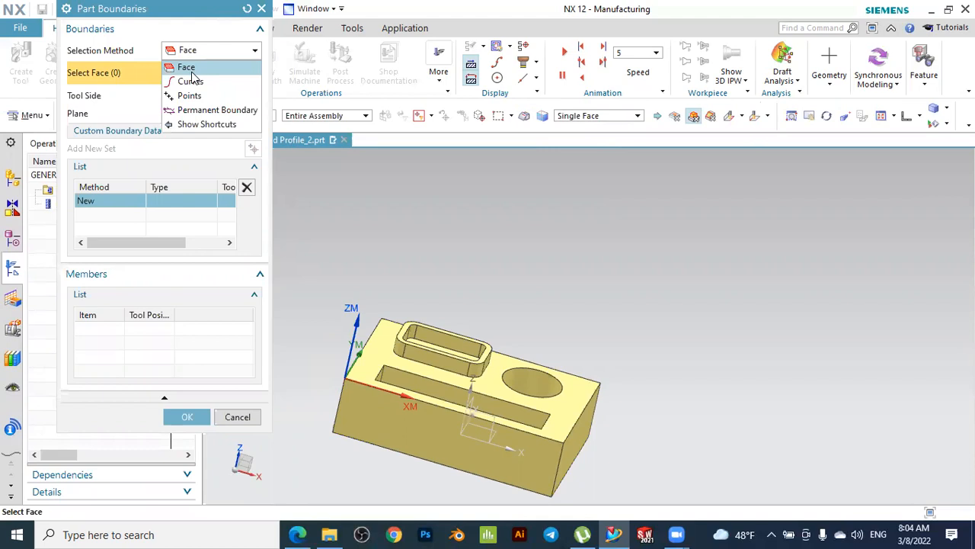
pyautogui.click(191, 81)
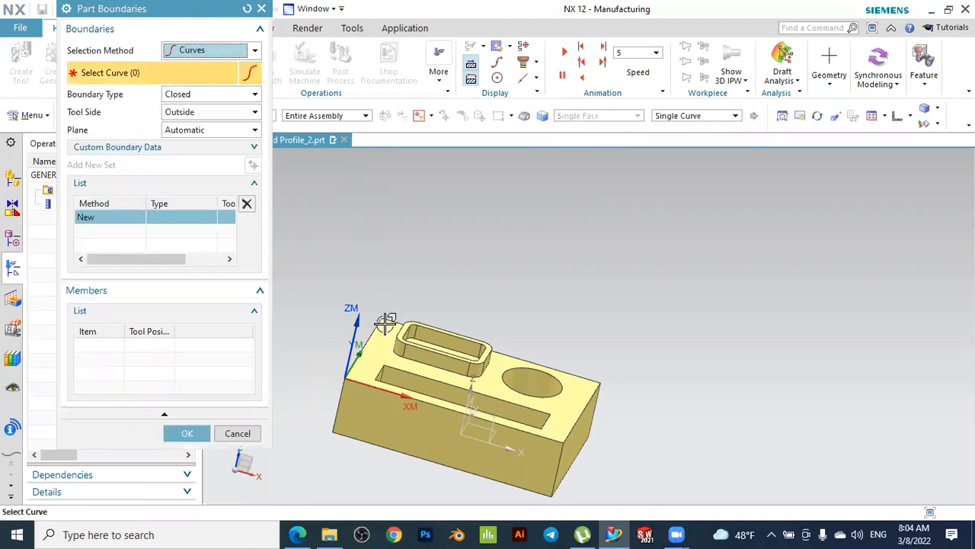
pyautogui.moveTo(535, 267); pyautogui.dragTo(500, 286, button='middle')
pyautogui.scroll(2, 396, 347)
pyautogui.scroll(2, 359, 366)
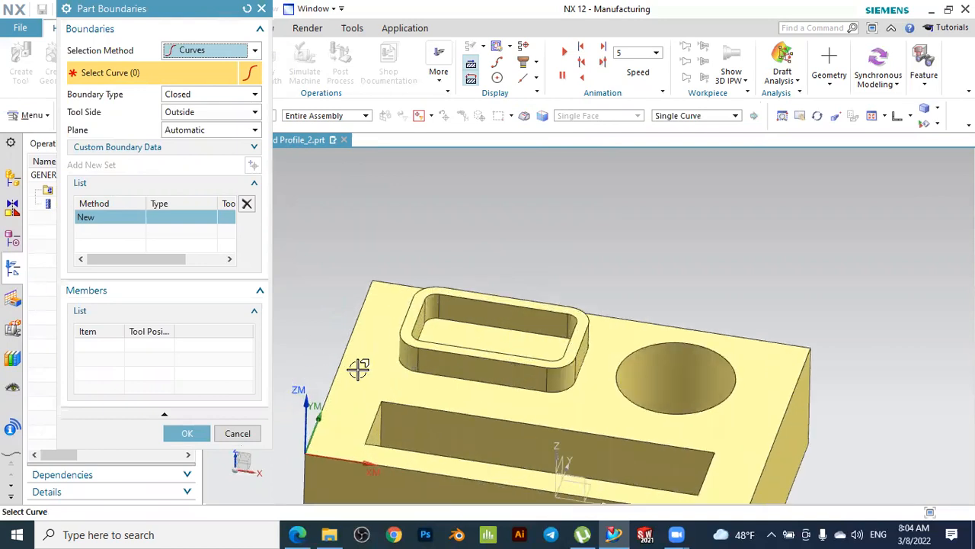
pyautogui.click(342, 352)
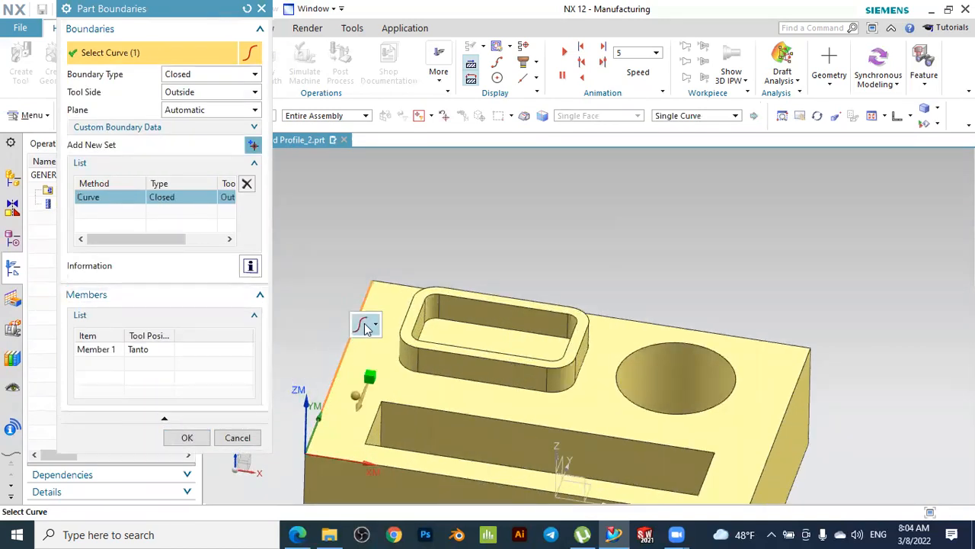
pyautogui.click(391, 283)
pyautogui.click(788, 409)
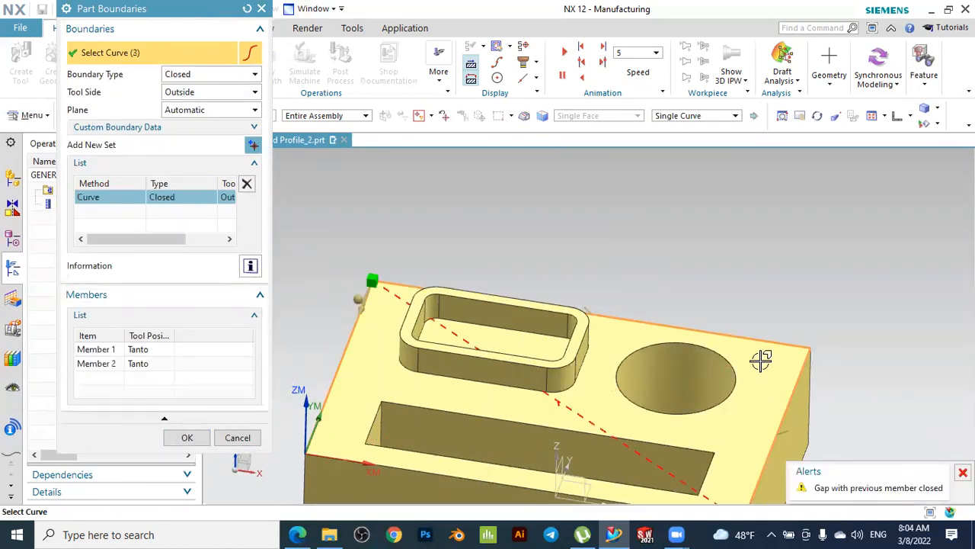
pyautogui.moveTo(760, 359); pyautogui.dragTo(623, 460, button='middle')
pyautogui.scroll(2, 533, 390)
pyautogui.click(487, 362)
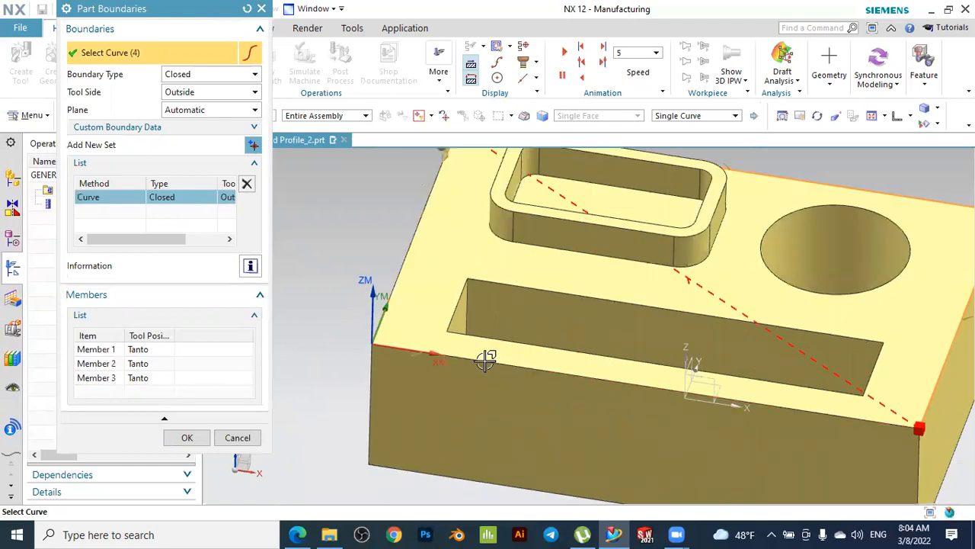
pyautogui.scroll(-2, 499, 342)
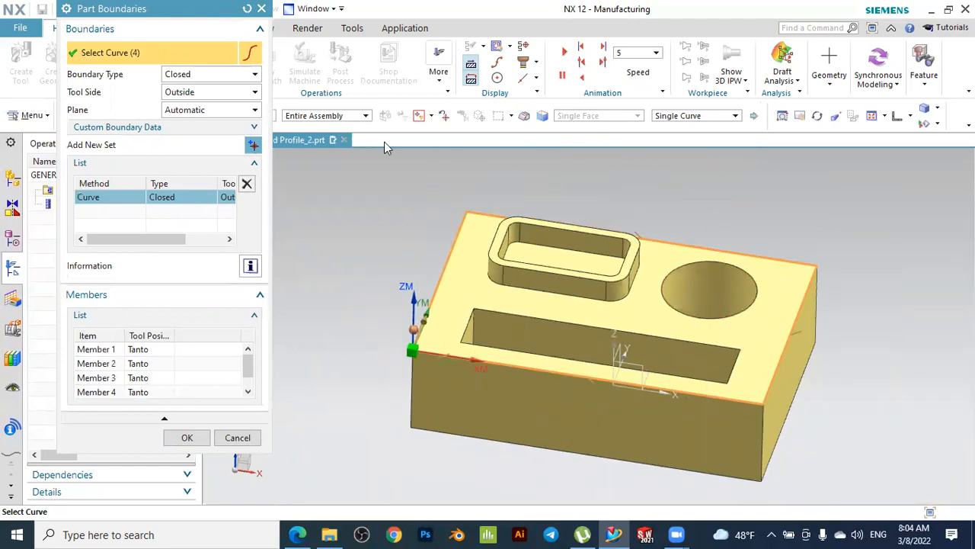
# Keep the part boundary type as Closed and set its tool side to Inside
pyautogui.click(177, 76)
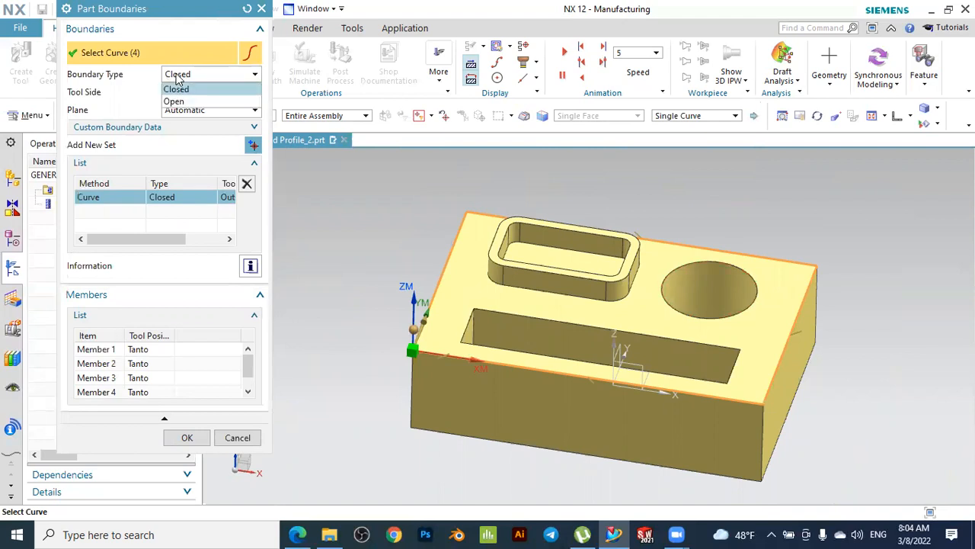
pyautogui.click(178, 77)
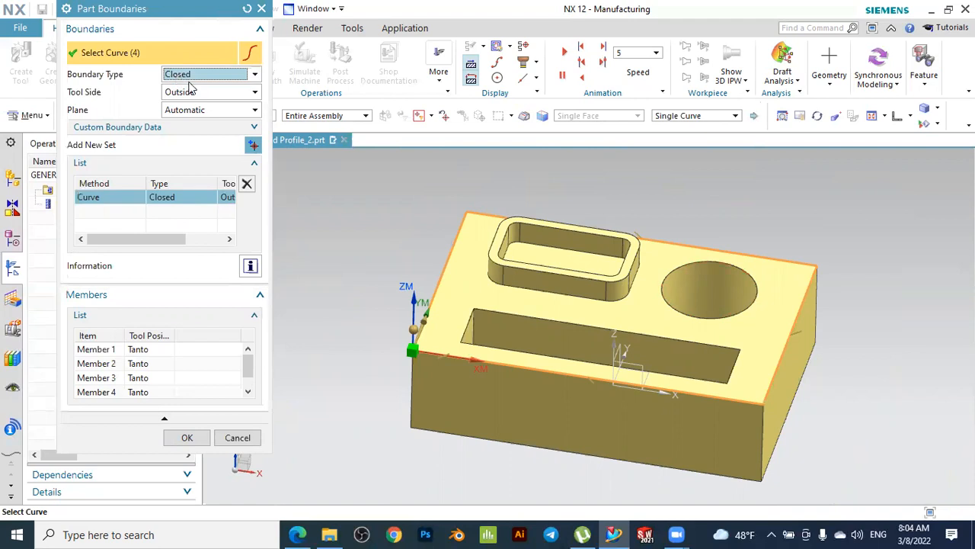
pyautogui.click(185, 93)
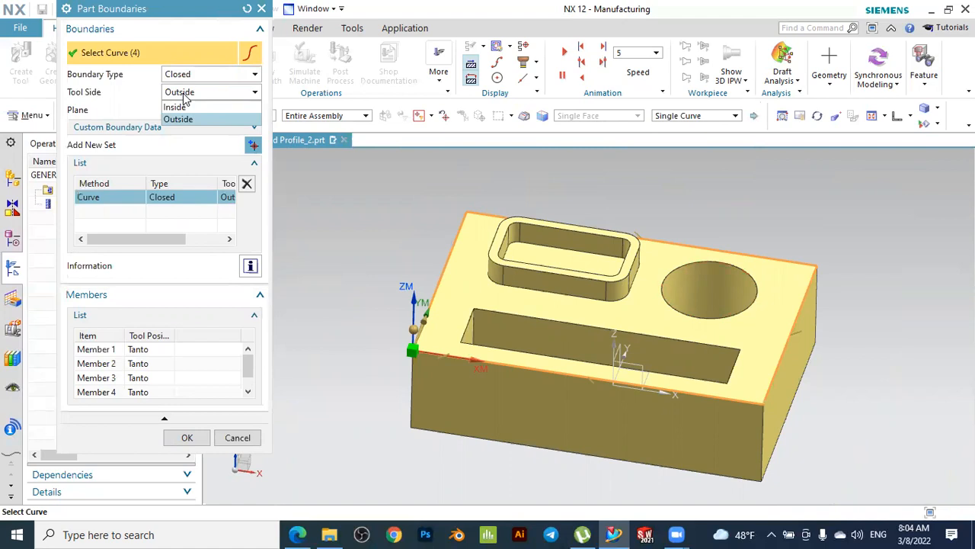
pyautogui.click(177, 108)
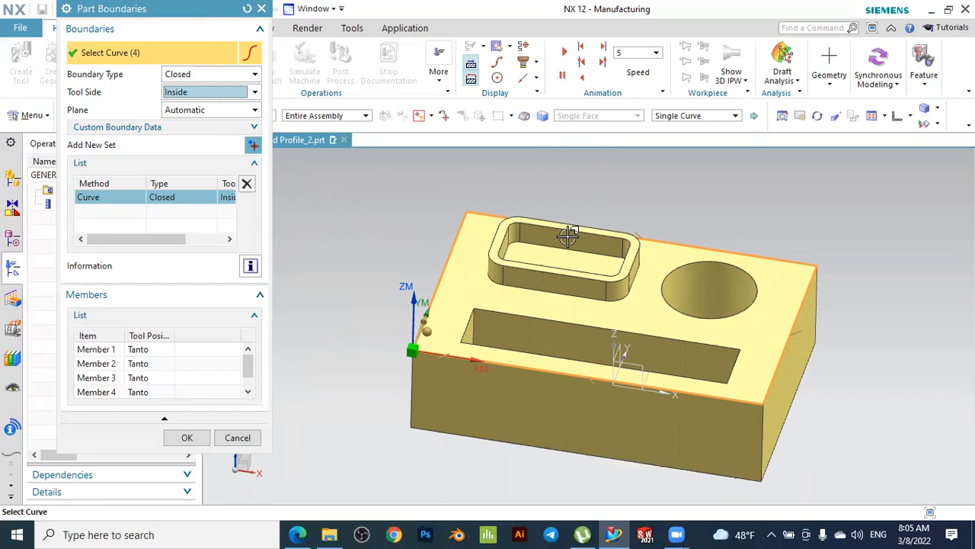
# Specify the part boundary's plane on the top face of the raised rectangular rim
pyautogui.click(190, 112)
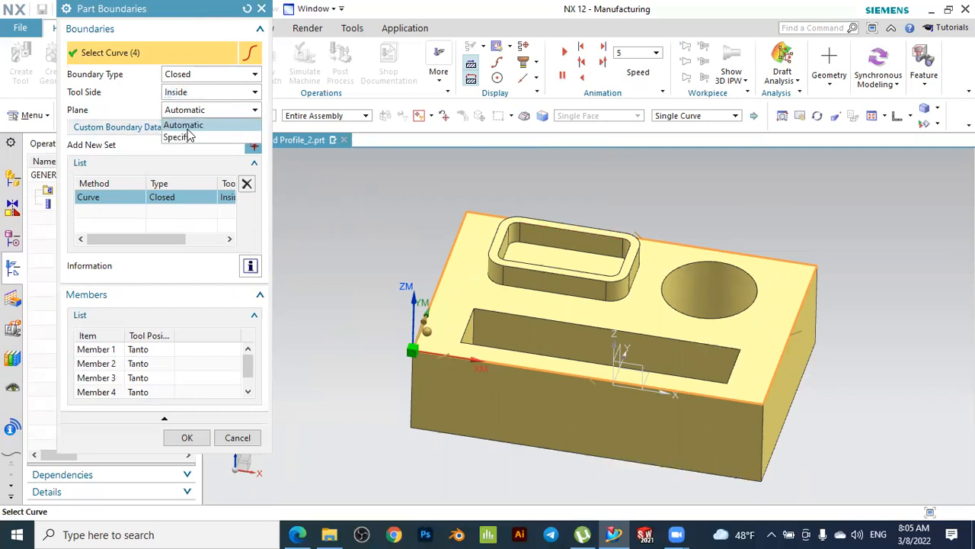
pyautogui.click(188, 138)
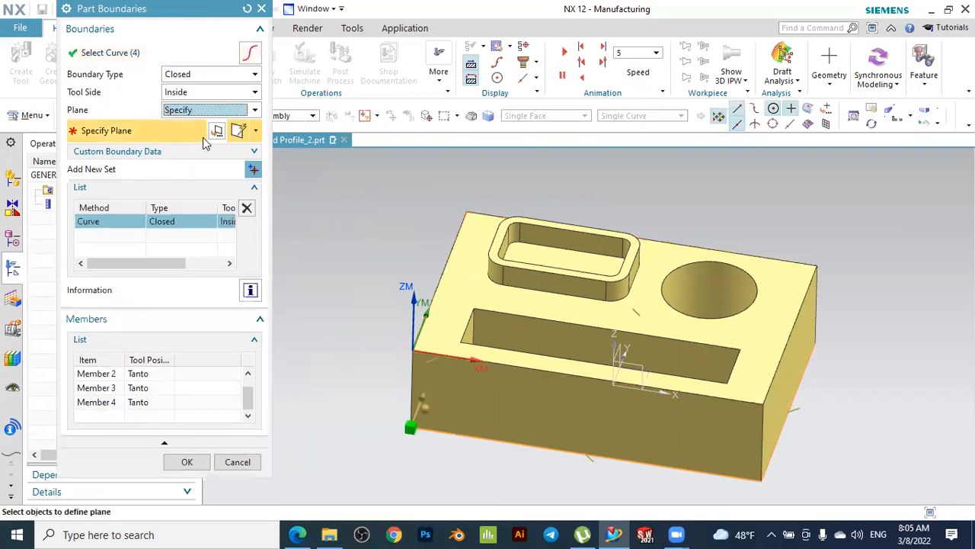
pyautogui.moveTo(348, 185); pyautogui.dragTo(364, 168, button='middle')
pyautogui.scroll(5, 479, 251)
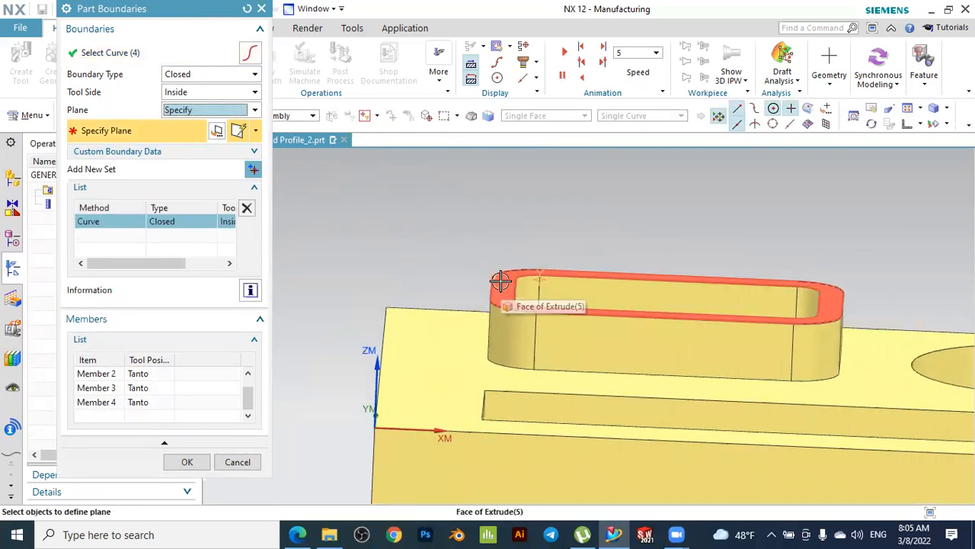
pyautogui.click(502, 283)
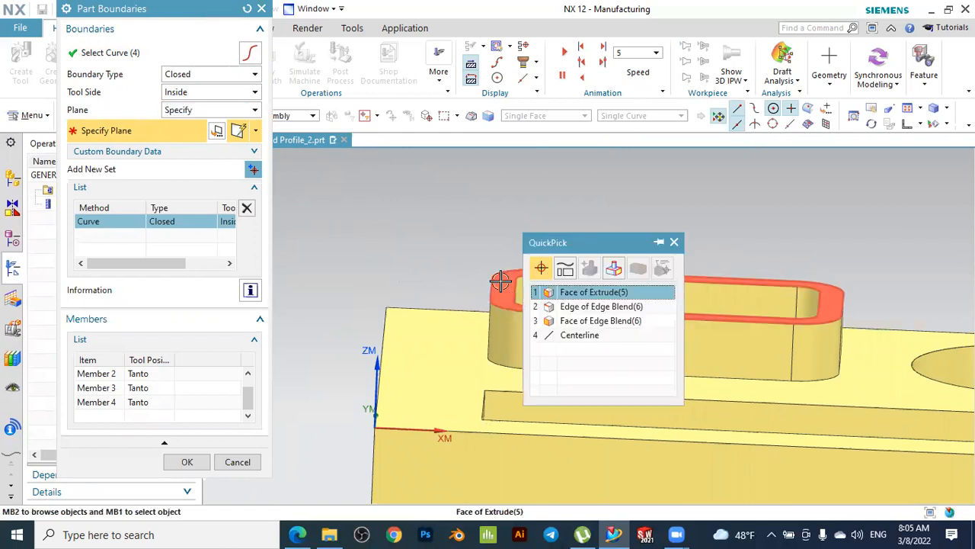
pyautogui.click(561, 293)
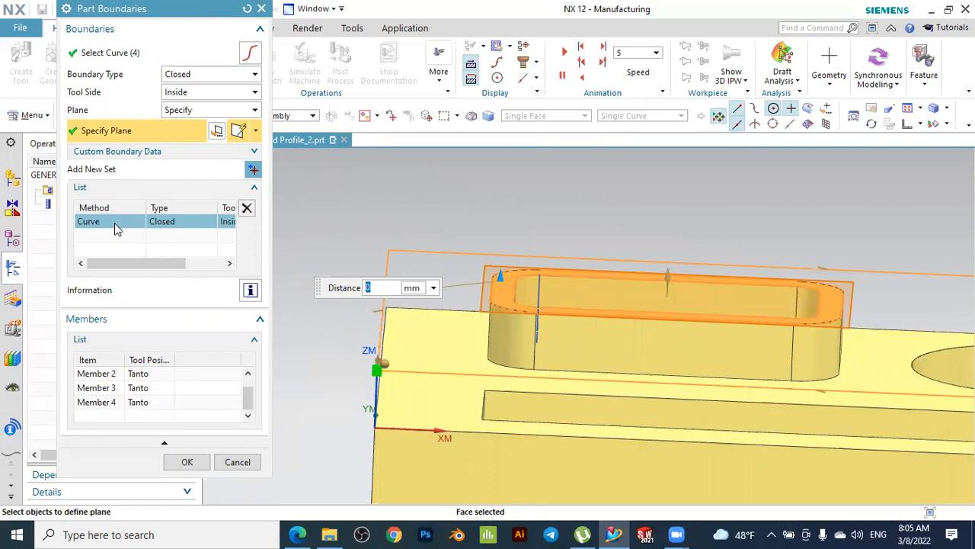
pyautogui.moveTo(466, 191); pyautogui.dragTo(459, 224, button='middle')
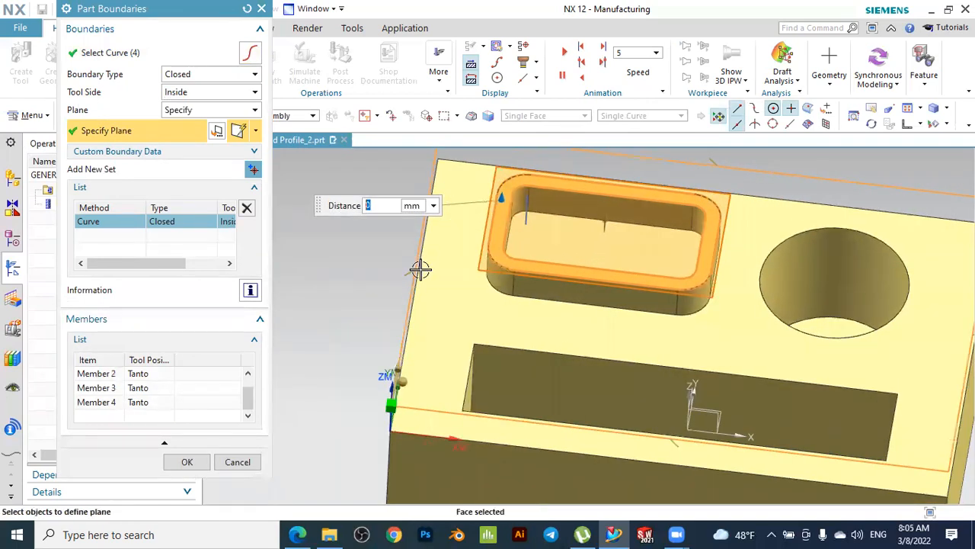
pyautogui.scroll(-2, 419, 278)
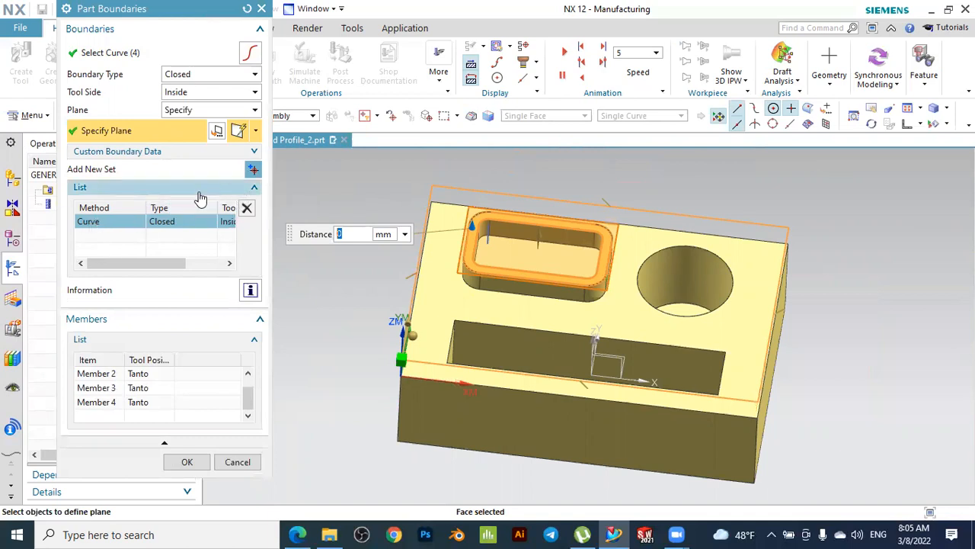
# Add a second part boundary from the tangent outer edges of the raised rim's top face, with its tool side set to Outside
pyautogui.click(254, 171)
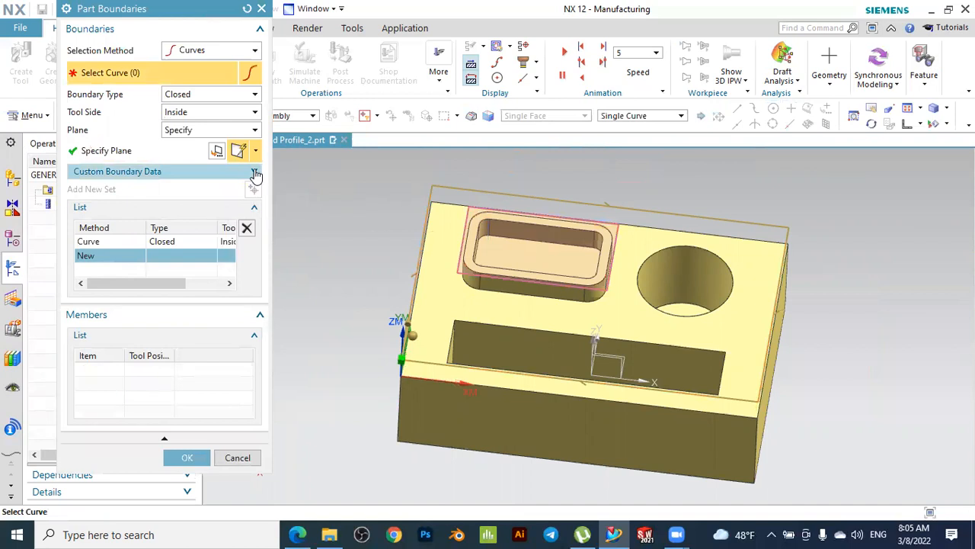
pyautogui.scroll(4, 548, 235)
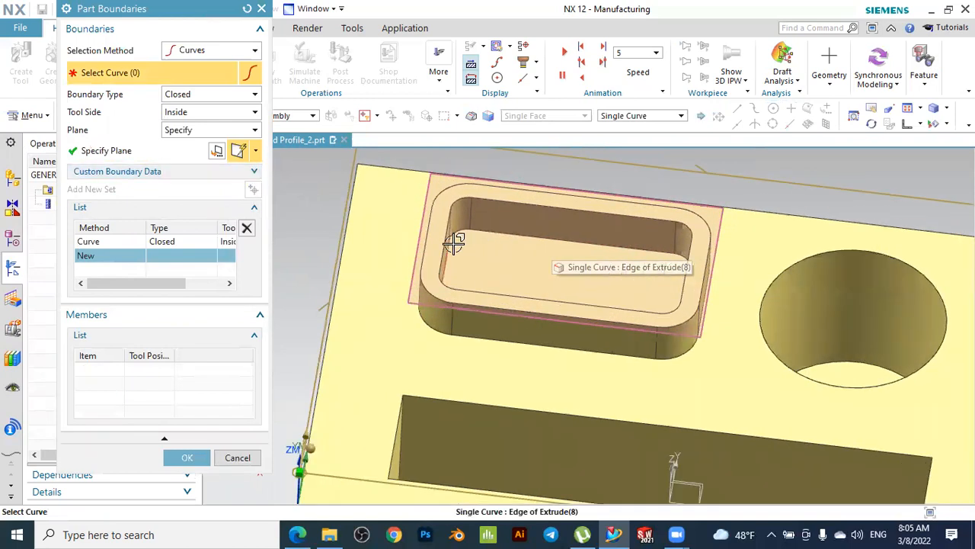
pyautogui.scroll(1, 455, 240)
pyautogui.scroll(-3, 455, 239)
pyautogui.scroll(3, 449, 229)
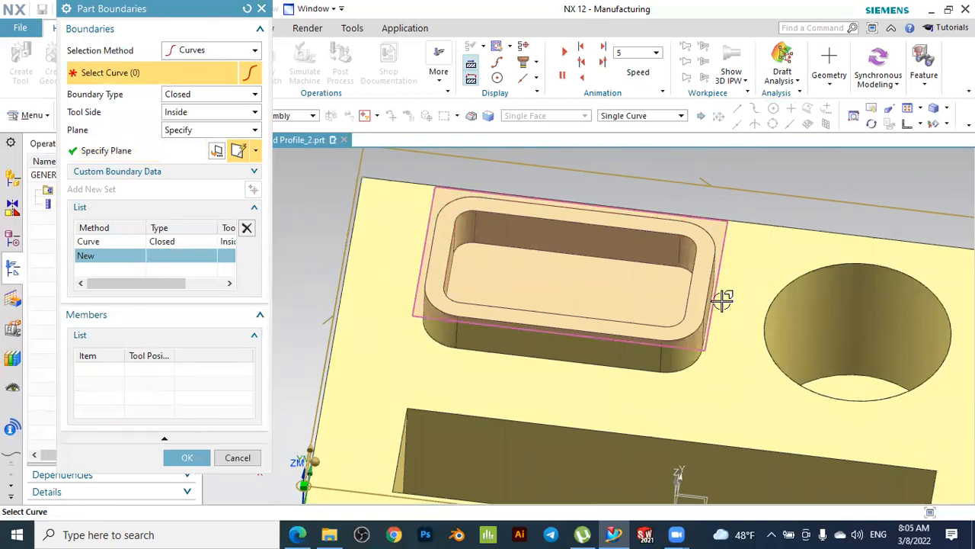
pyautogui.click(617, 118)
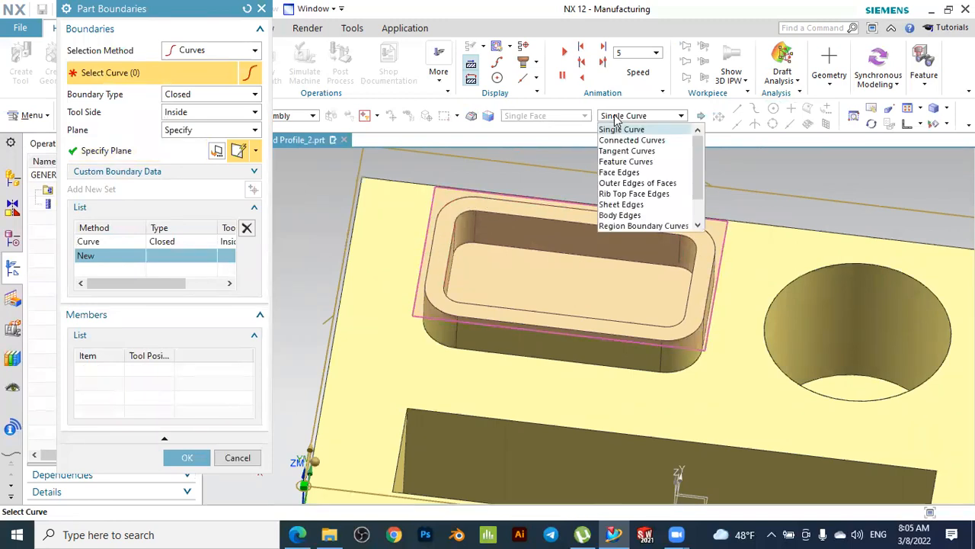
pyautogui.click(626, 150)
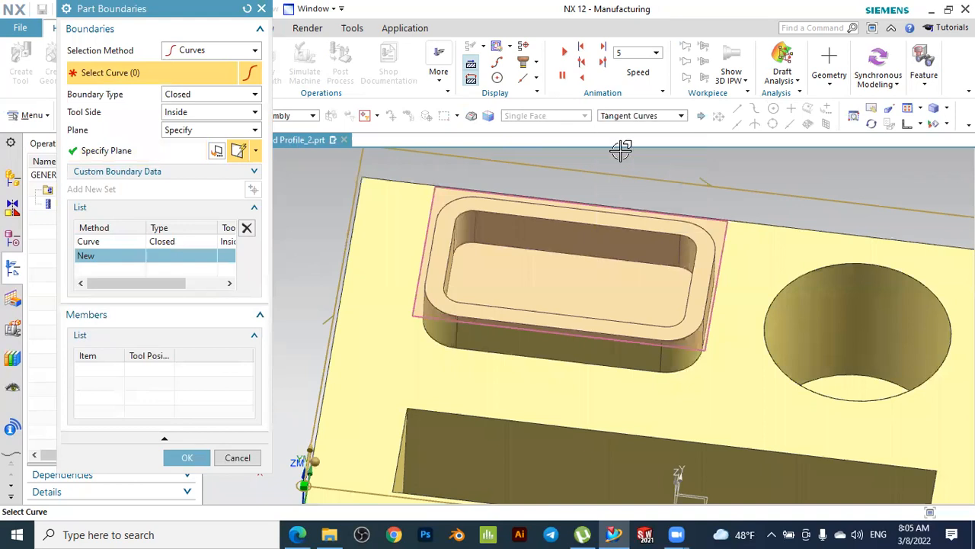
pyautogui.click(434, 256)
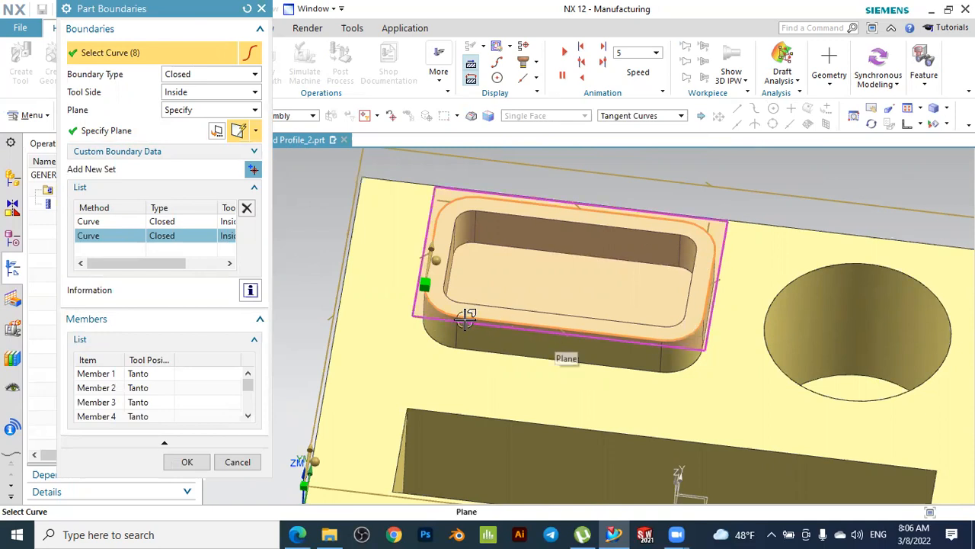
pyautogui.click(192, 95)
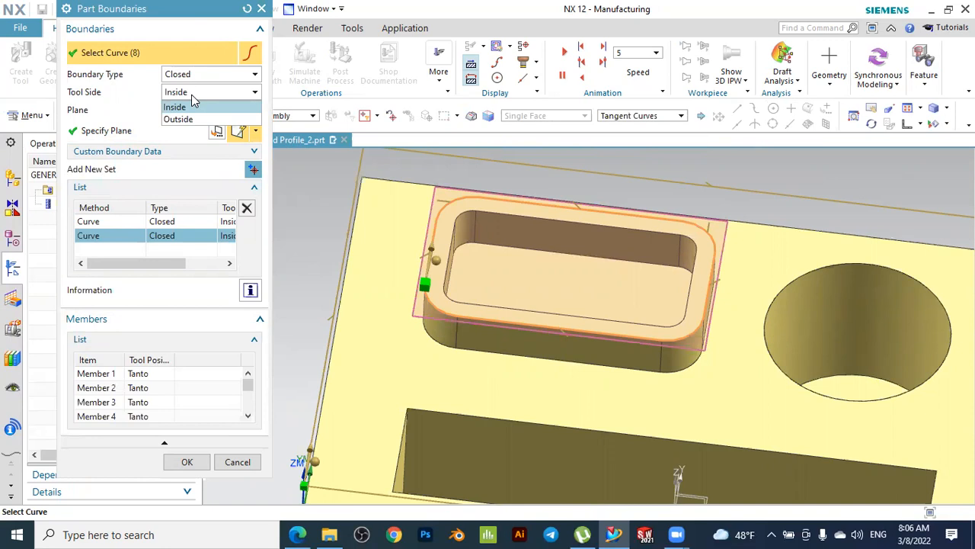
pyautogui.click(179, 120)
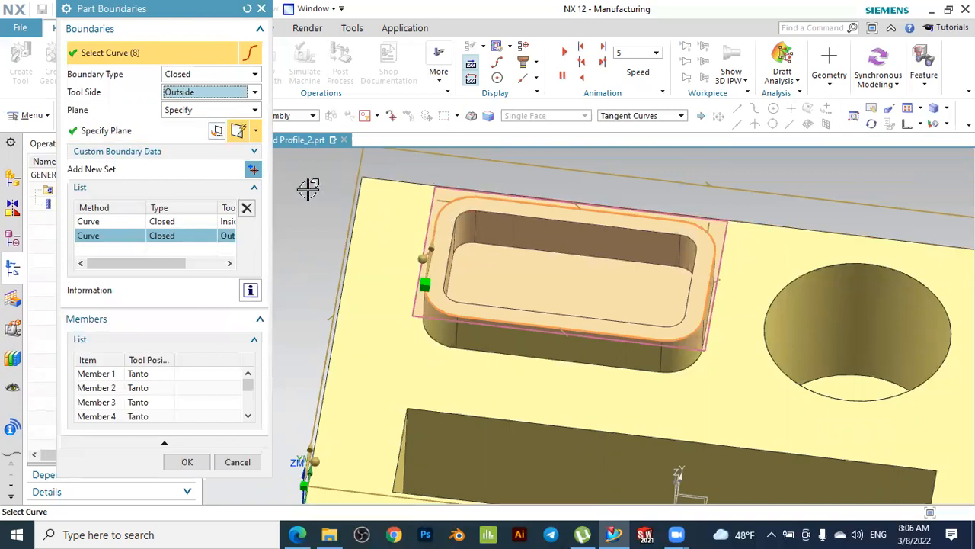
# Review the block and rim boundary sets, accept the part boundaries and display them on the model
pyautogui.click(98, 223)
pyautogui.moveTo(492, 211); pyautogui.dragTo(357, 199, button='middle')
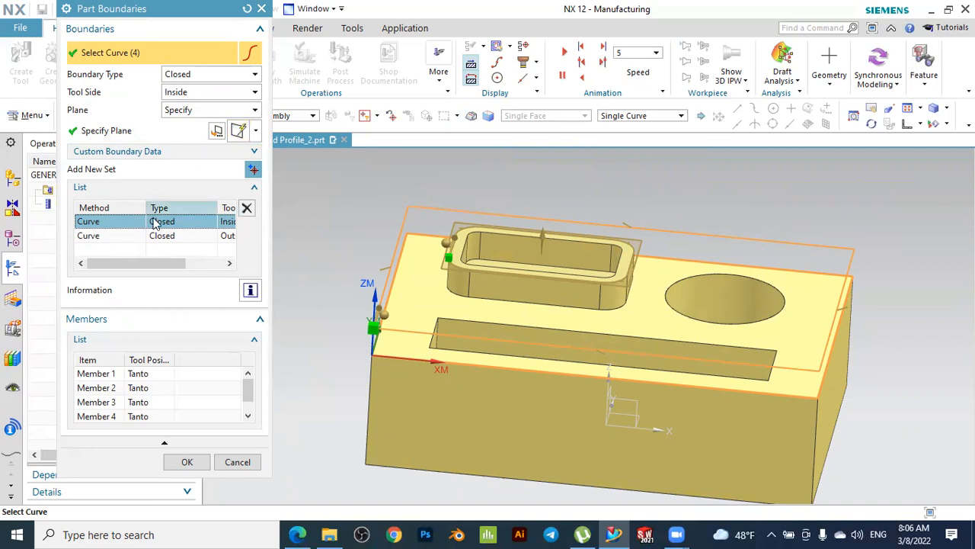
pyautogui.click(91, 237)
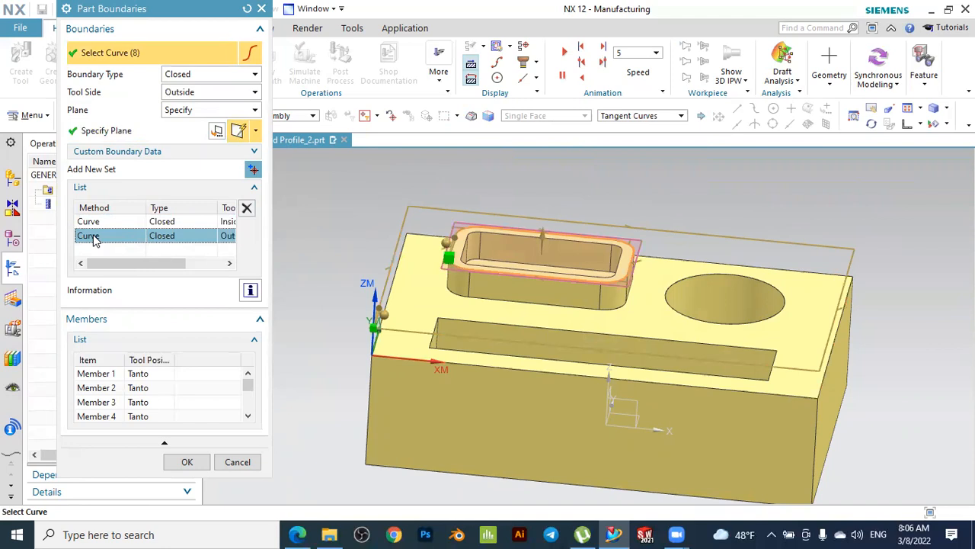
pyautogui.scroll(3, 494, 269)
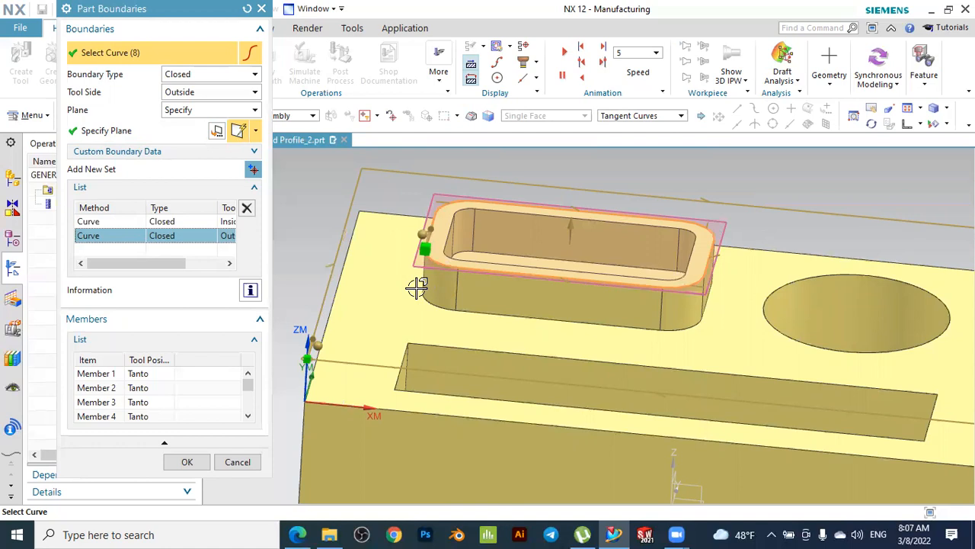
pyautogui.scroll(-2, 416, 284)
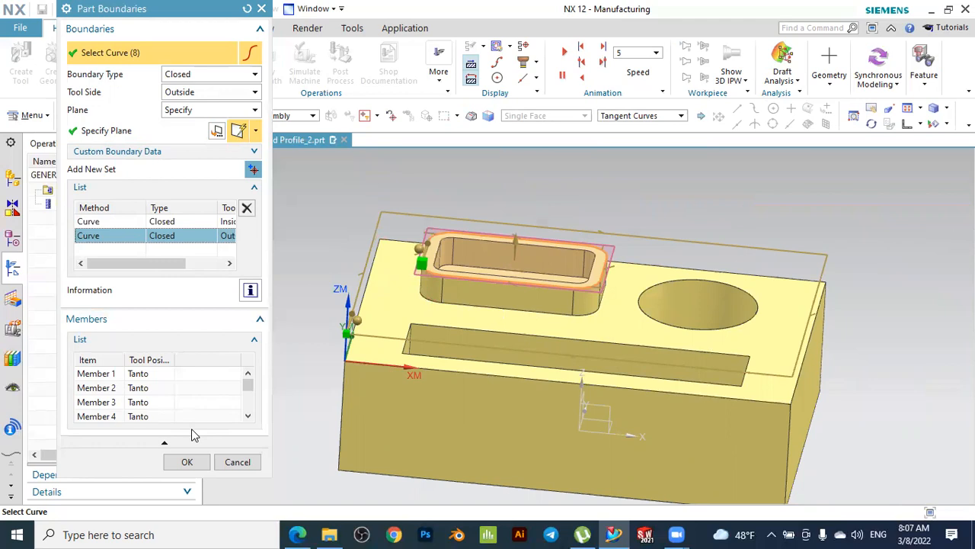
pyautogui.click(188, 461)
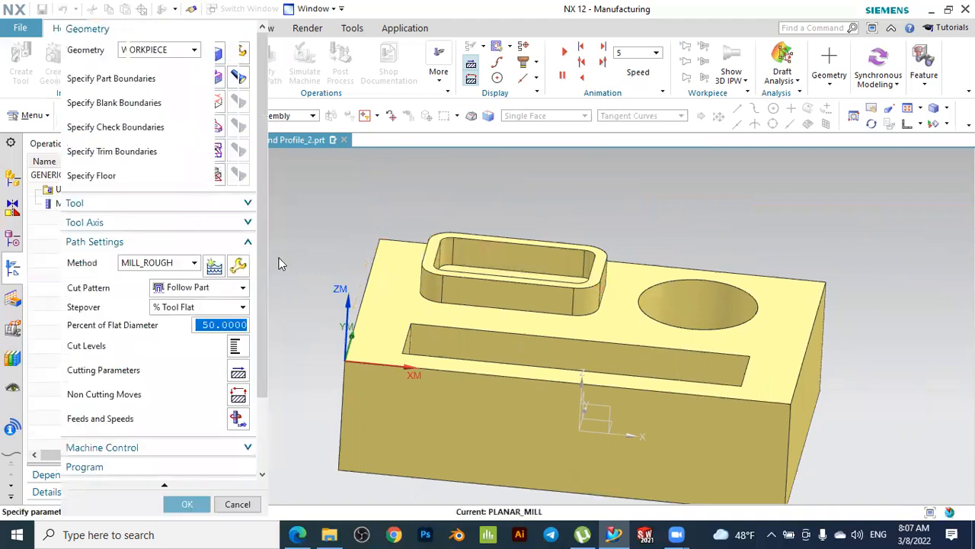
pyautogui.click(249, 78)
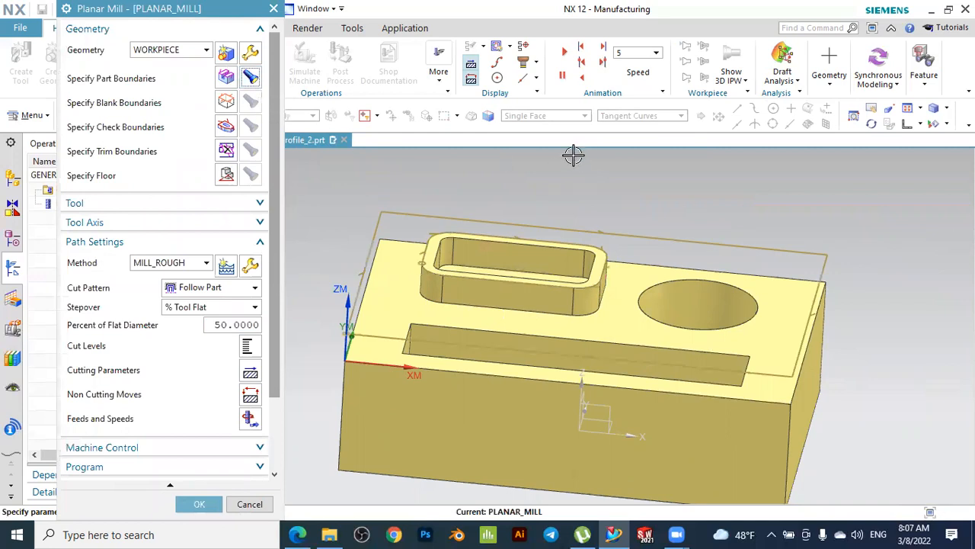
pyautogui.moveTo(546, 174); pyautogui.dragTo(392, 171, button='middle')
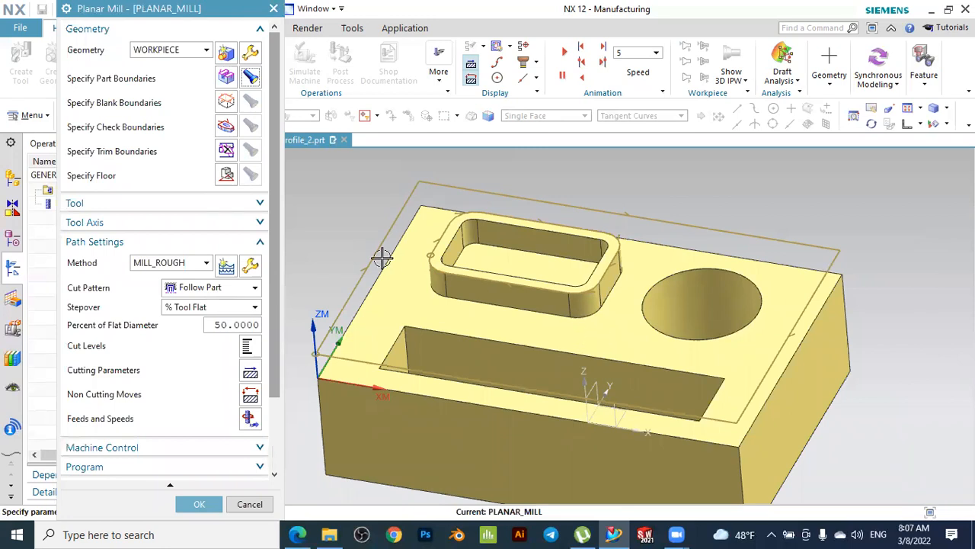
# Specify the operation's floor plane on the block's main top face with a 0 mm offset
pyautogui.click(226, 176)
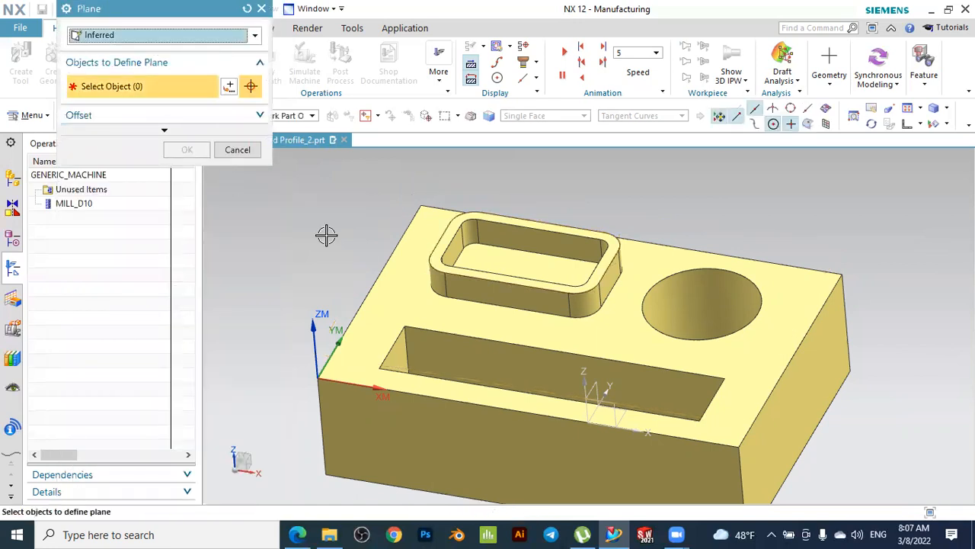
pyautogui.scroll(3, 388, 299)
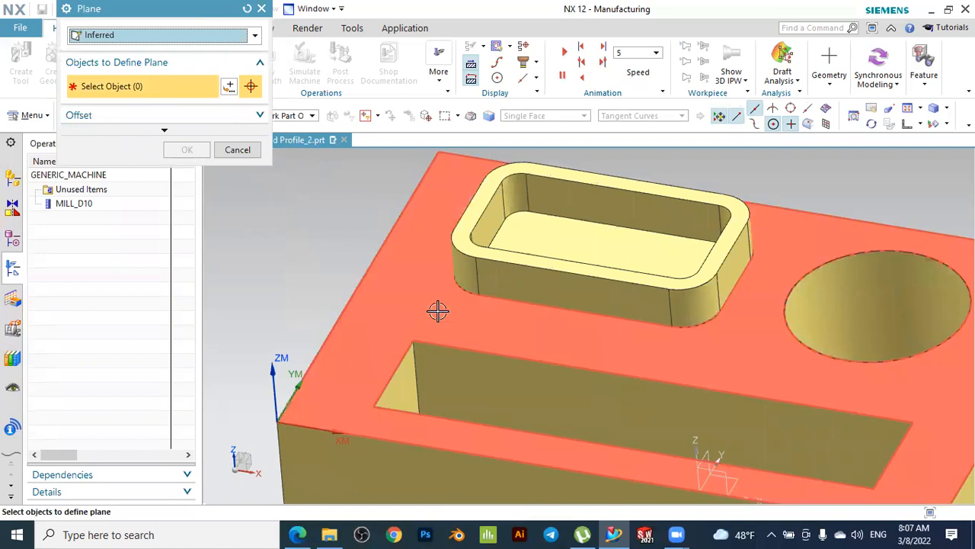
pyautogui.click(437, 311)
pyautogui.scroll(-3, 437, 311)
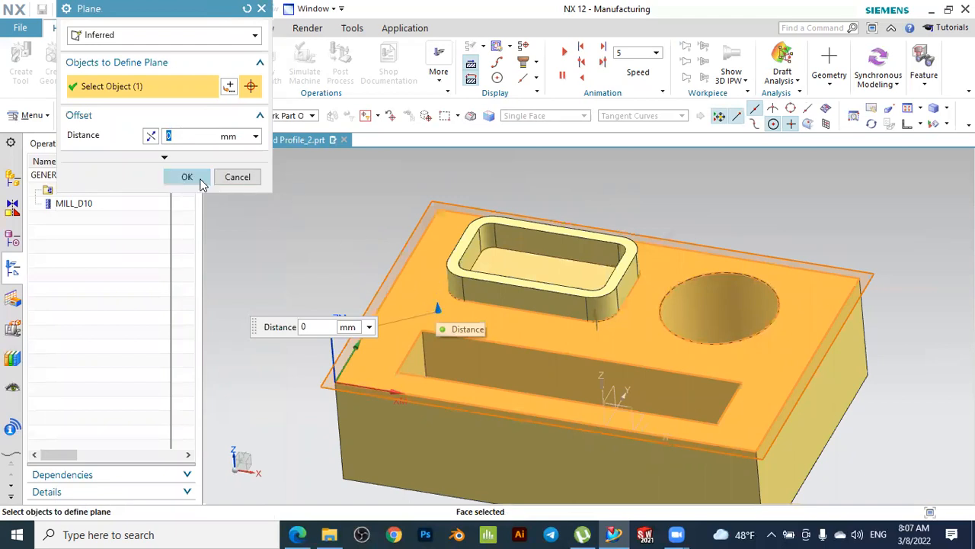
pyautogui.click(188, 177)
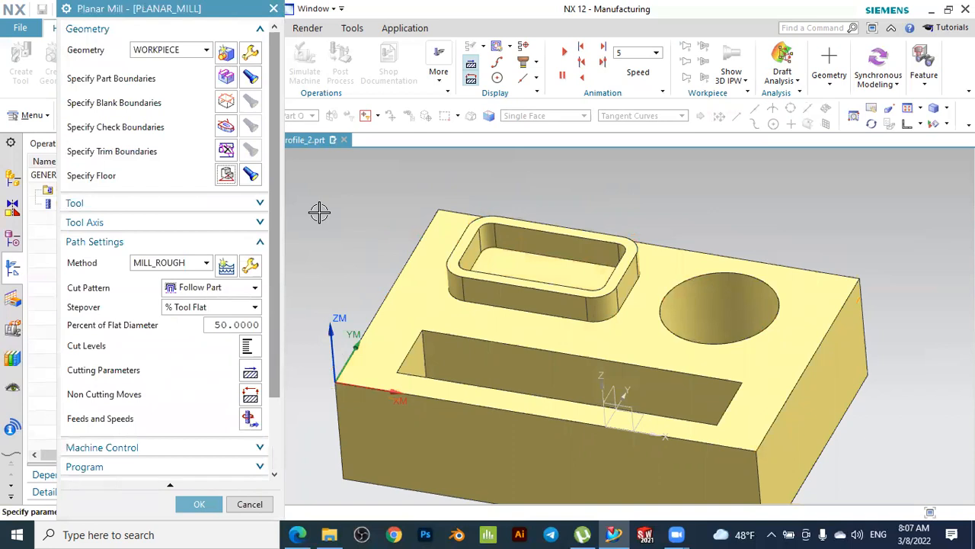
# Review the MILL_D10 tool's dimensions and the operation's tool axis setting
pyautogui.click(141, 210)
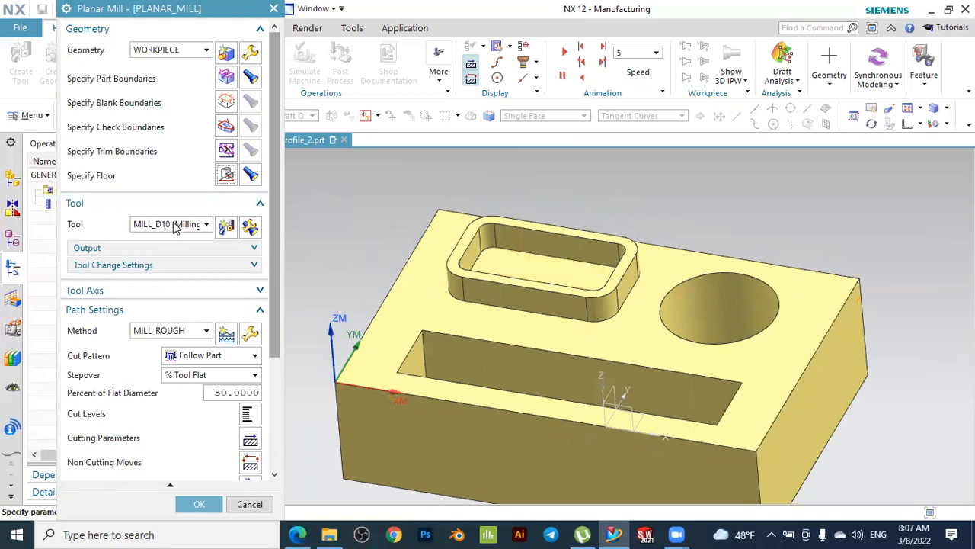
pyautogui.click(250, 227)
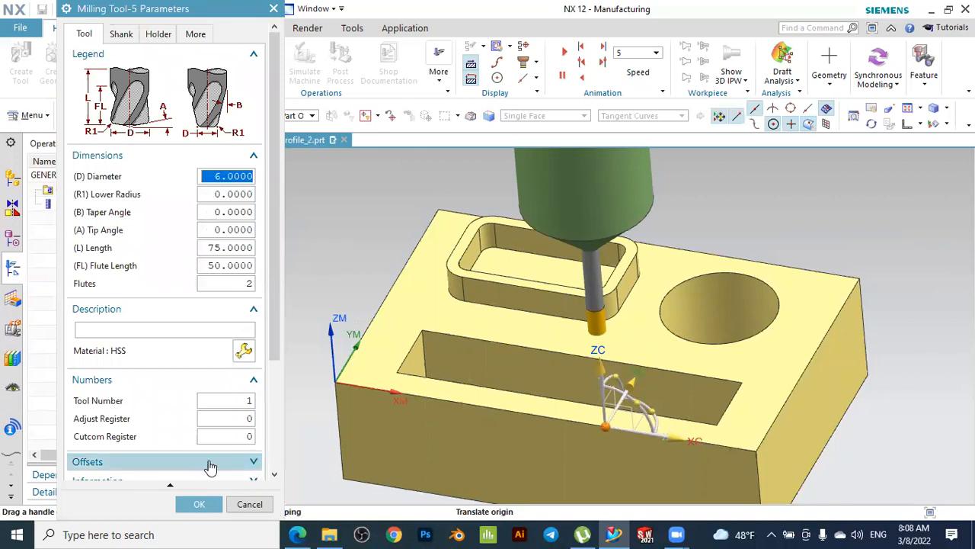
pyautogui.click(199, 504)
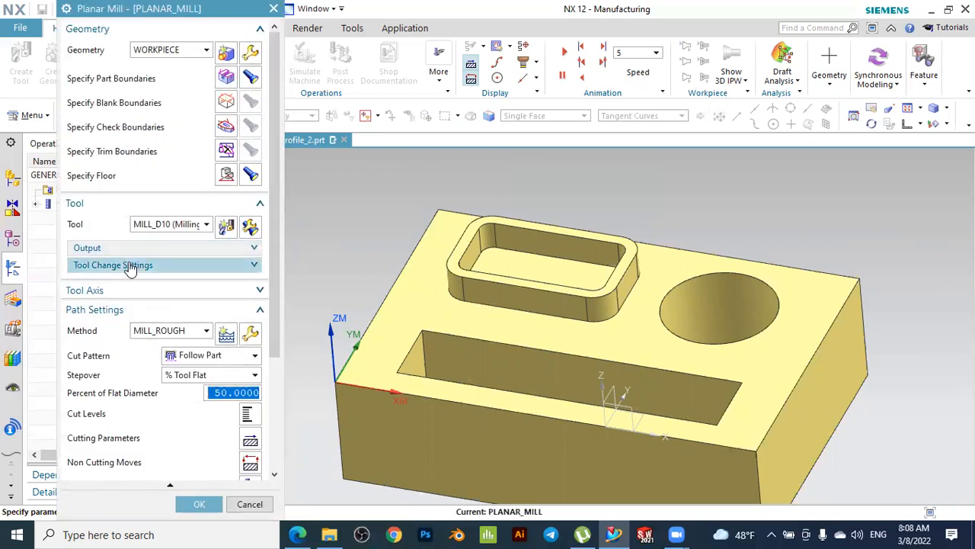
pyautogui.click(124, 289)
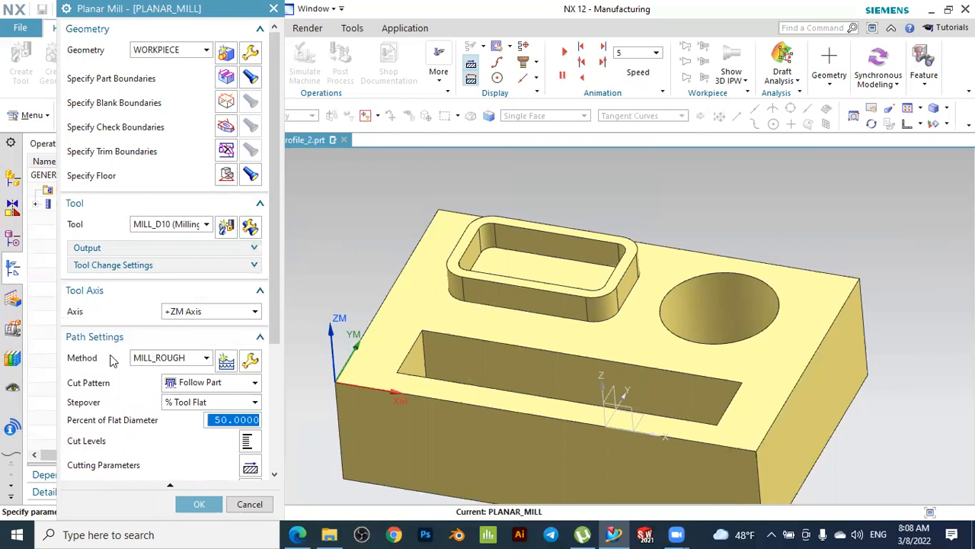
# Set the cut levels' common depth per cut to 1, keeping the Constant type
pyautogui.scroll(-2, 174, 360)
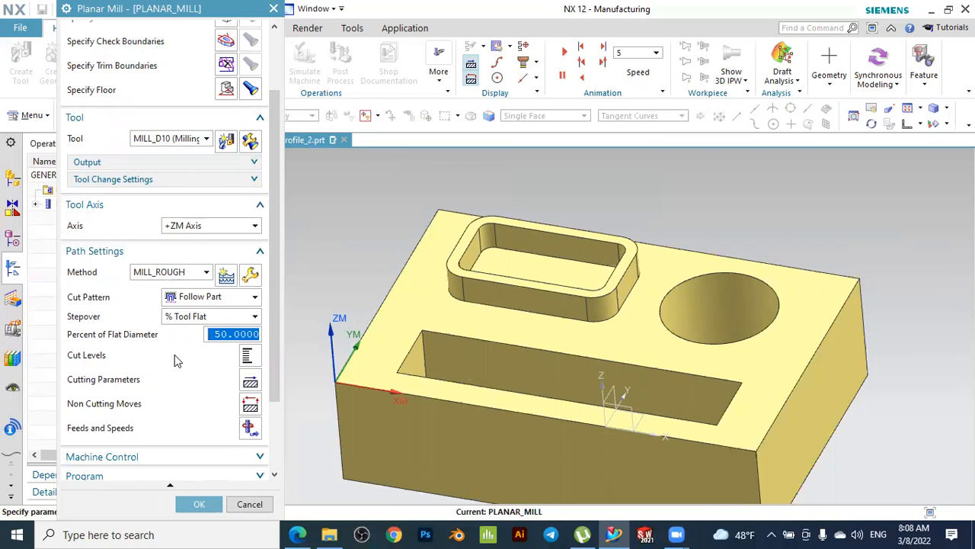
pyautogui.scroll(-2, 174, 361)
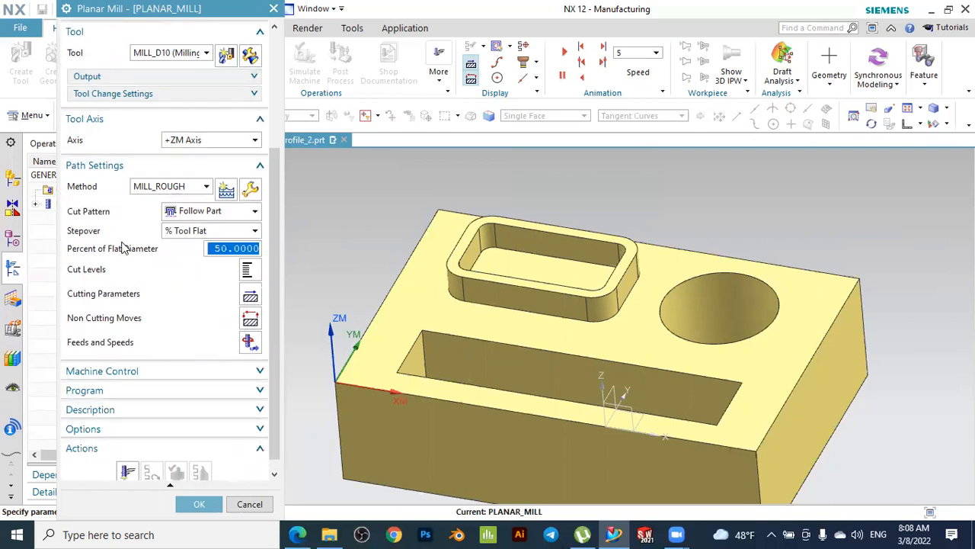
pyautogui.click(251, 274)
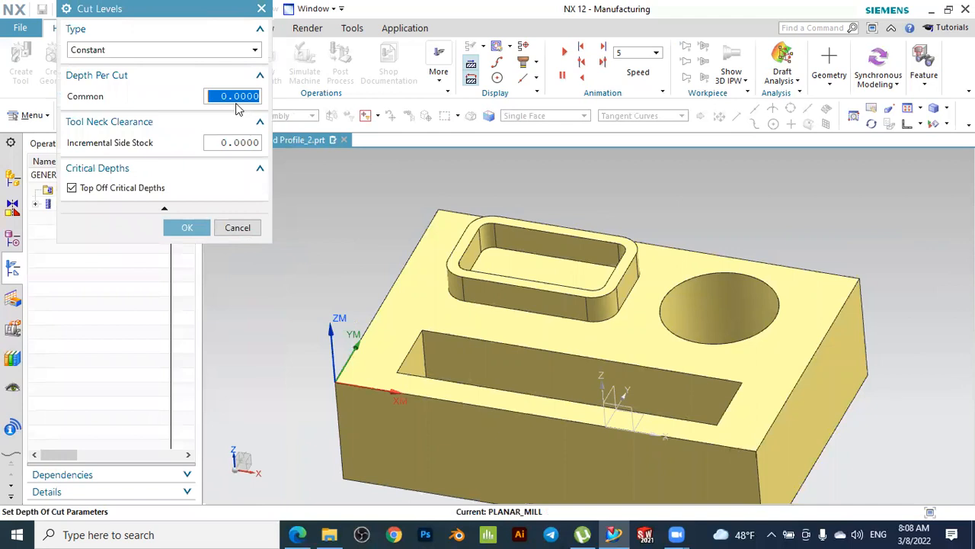
pyautogui.write('1')
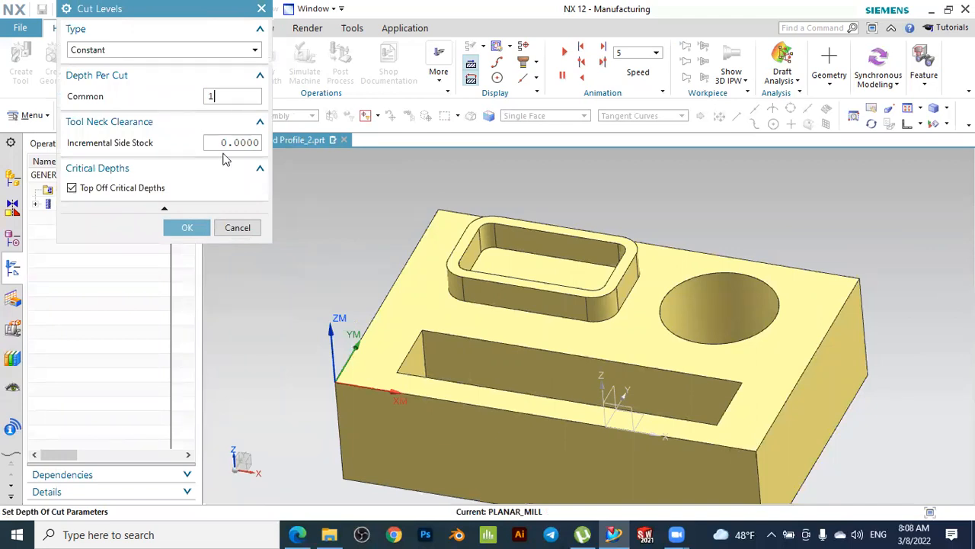
pyautogui.click(190, 229)
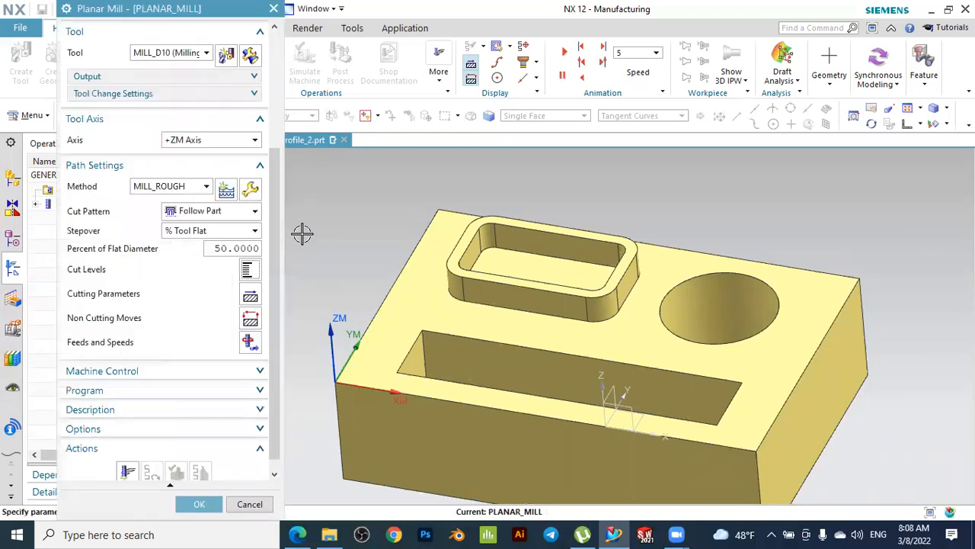
# Keep the cut pattern as Follow Part, generate the planar mill tool path and inspect it on the block
pyautogui.scroll(-1, 302, 234)
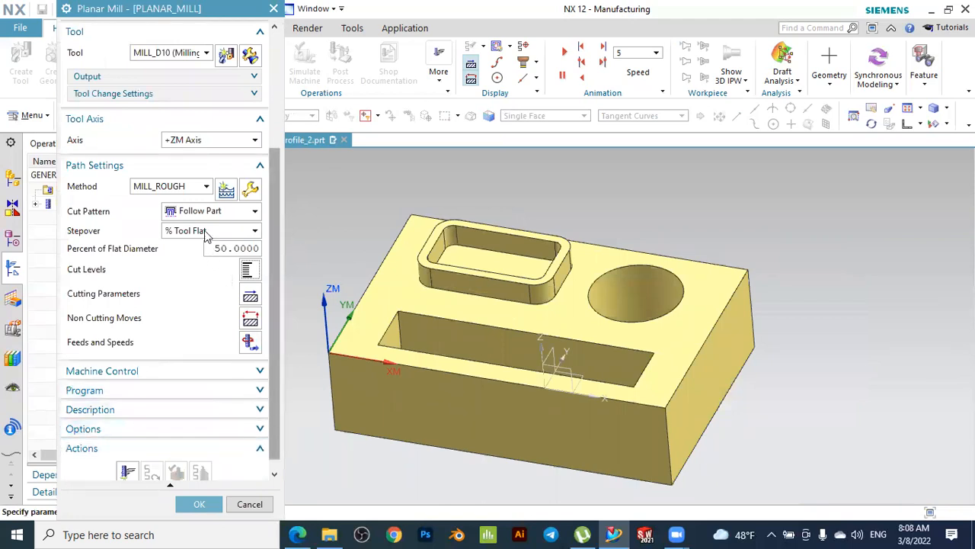
pyautogui.click(193, 216)
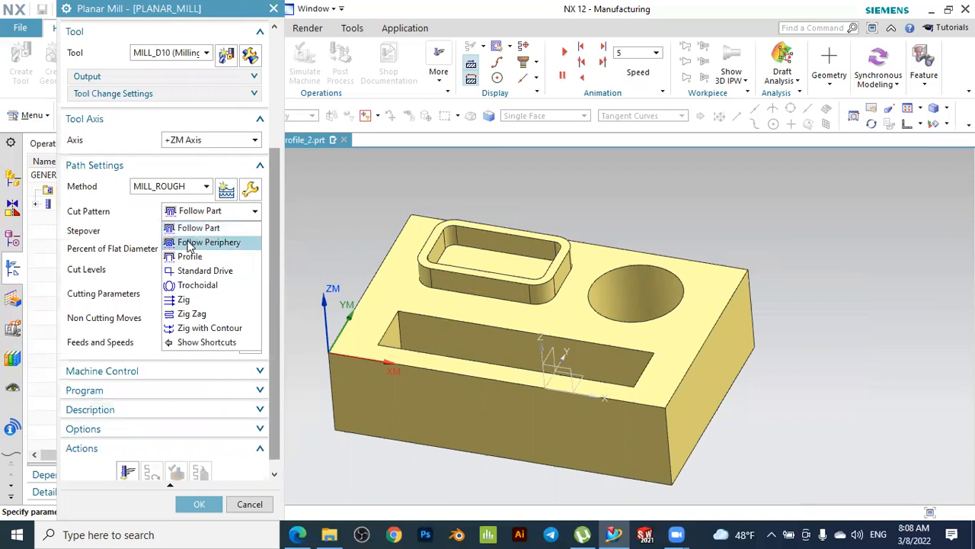
pyautogui.click(188, 229)
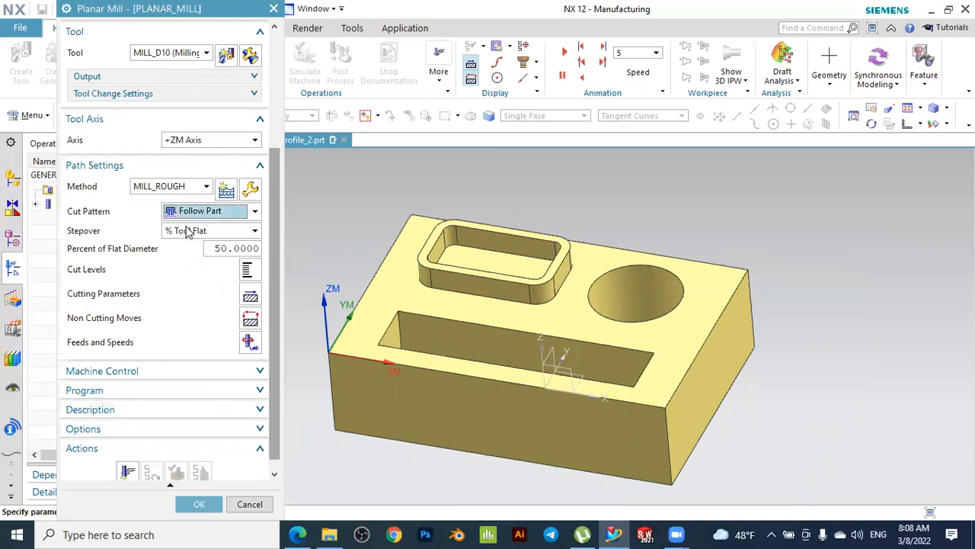
pyautogui.click(128, 473)
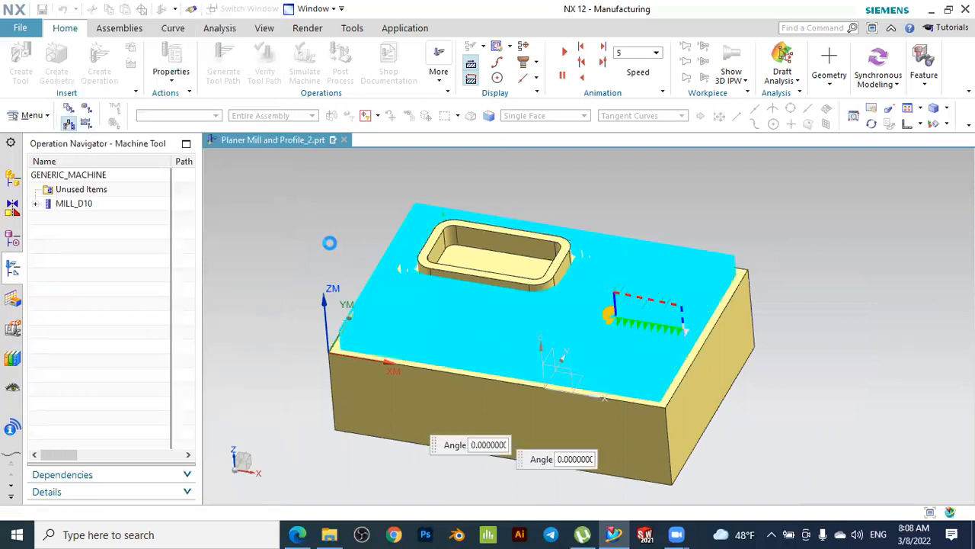
pyautogui.click(919, 124)
pyautogui.moveTo(800, 206); pyautogui.dragTo(477, 217, button='middle')
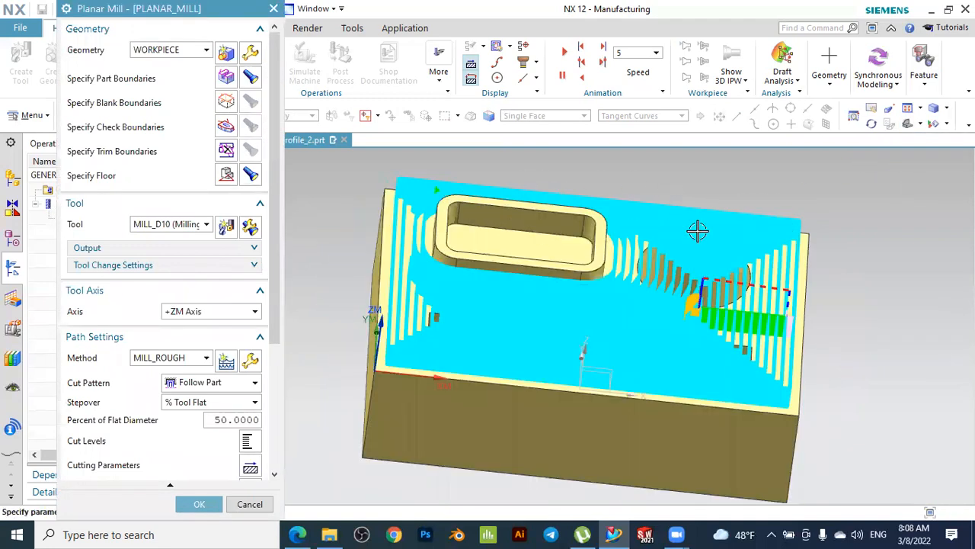
# Verify the planar mill tool path by playing the 3D Dynamic simulation, raising the animation speed to 8
pyautogui.scroll(-5, 169, 434)
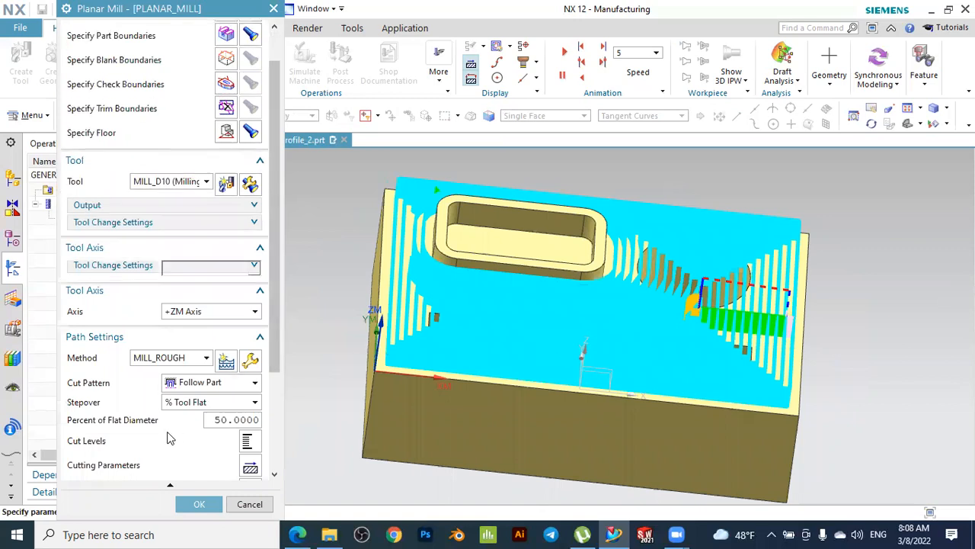
pyautogui.scroll(-1, 169, 434)
pyautogui.click(182, 461)
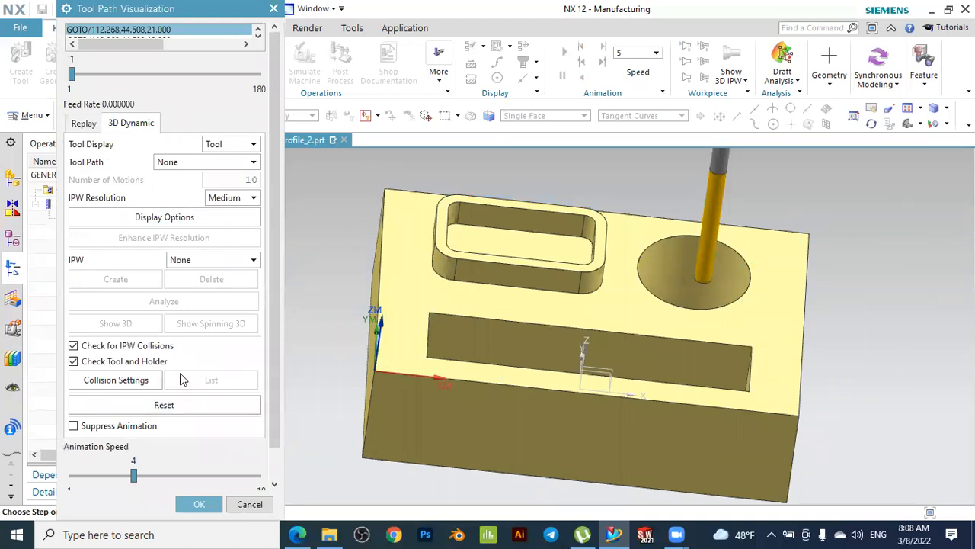
pyautogui.scroll(-1, 179, 438)
pyautogui.click(165, 474)
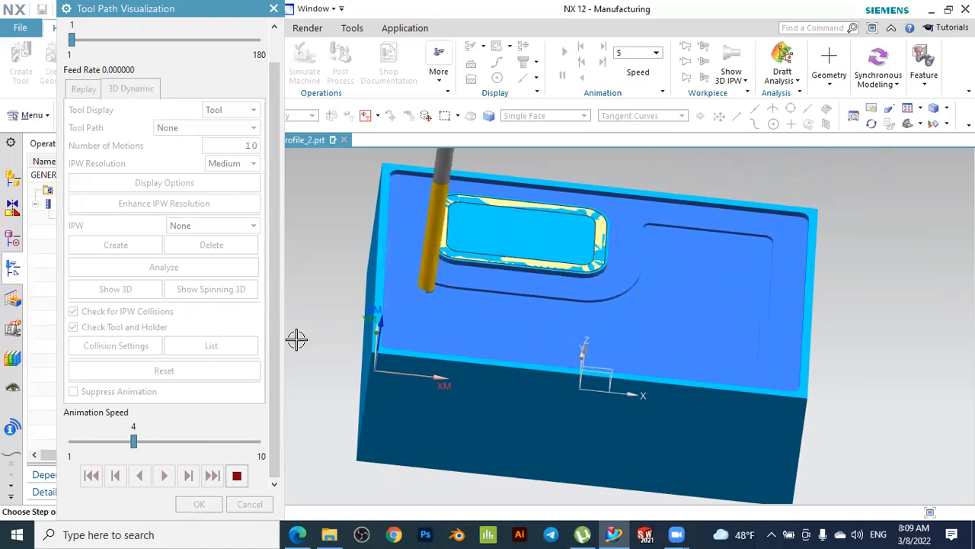
pyautogui.click(159, 439)
pyautogui.click(180, 443)
pyautogui.click(200, 444)
pyautogui.click(213, 444)
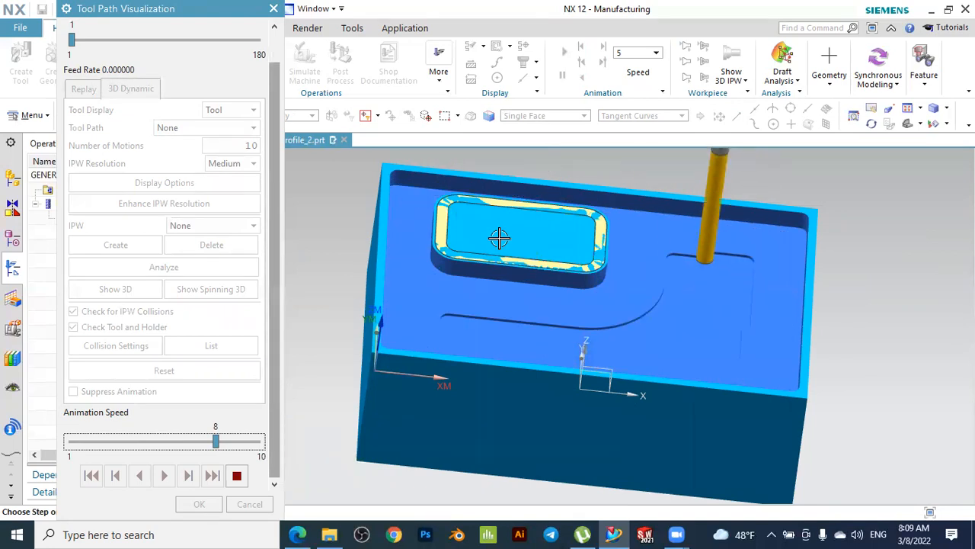
# Examine the simulated cut around the raised pocket rim and along the block's outer walls, and close the tool path visualization
pyautogui.scroll(5, 499, 238)
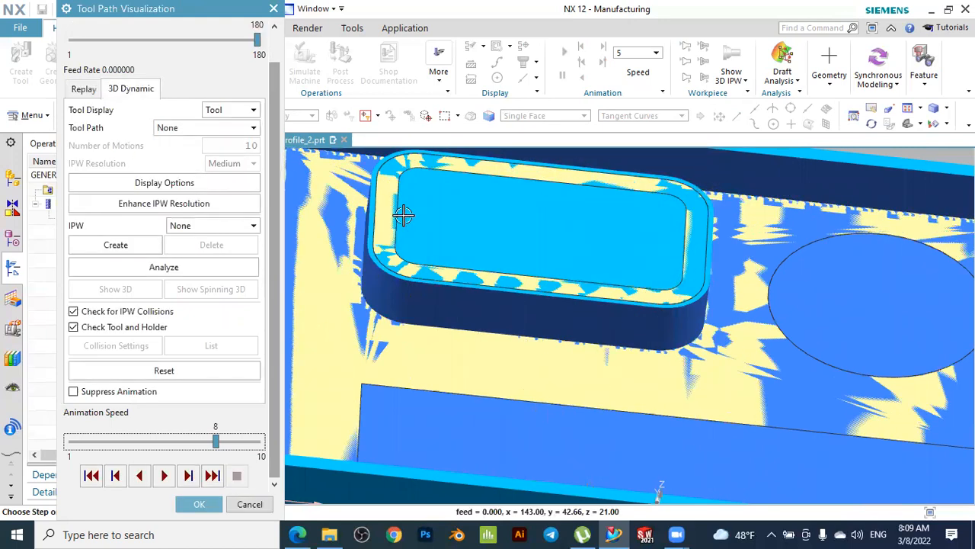
pyautogui.scroll(-2, 390, 238)
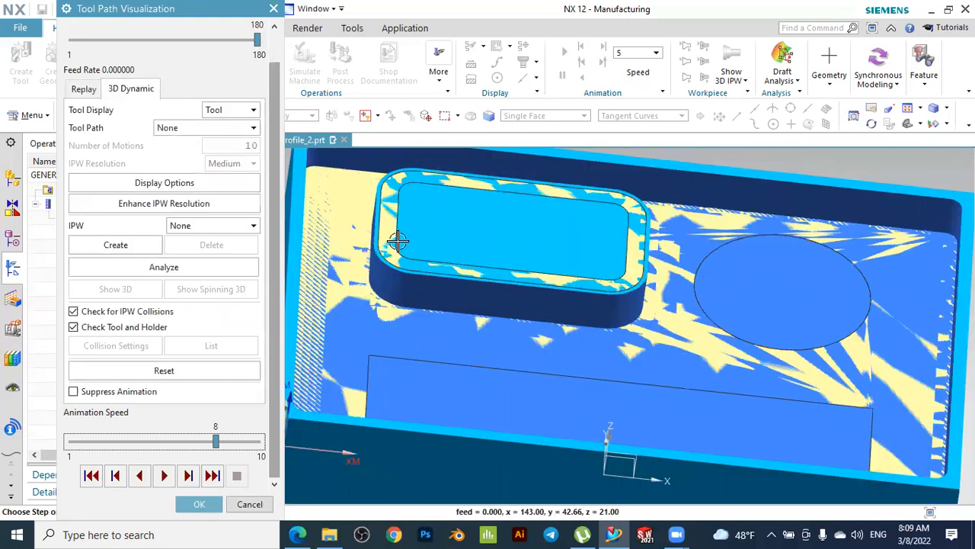
pyautogui.scroll(2, 388, 184)
pyautogui.scroll(2, 394, 199)
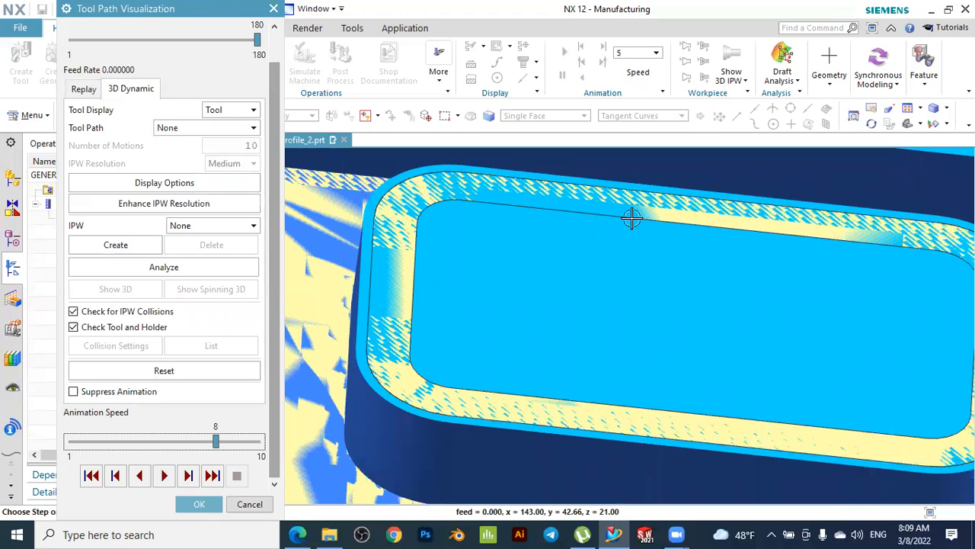
pyautogui.scroll(-1, 385, 228)
pyautogui.scroll(-1, 393, 281)
pyautogui.scroll(-2, 393, 280)
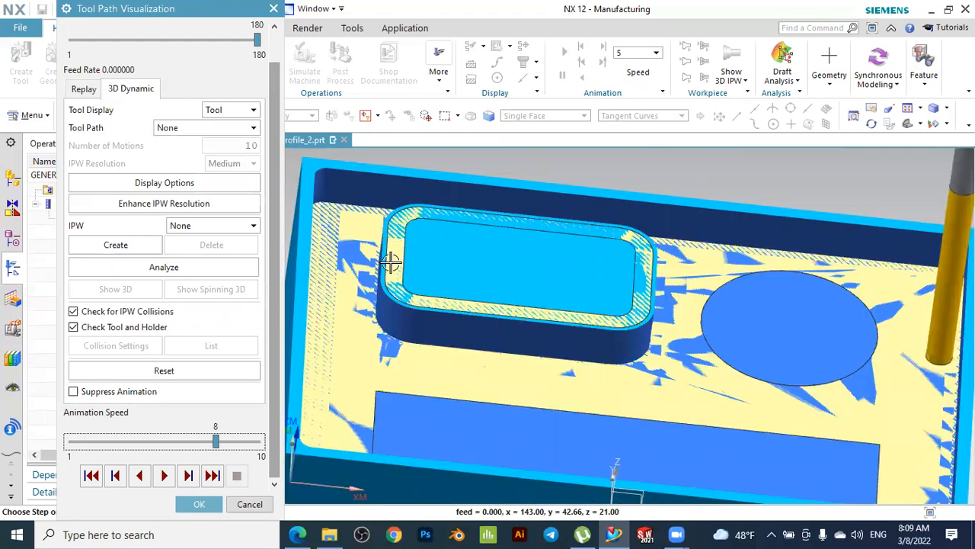
pyautogui.scroll(2, 390, 255)
pyautogui.scroll(-3, 390, 256)
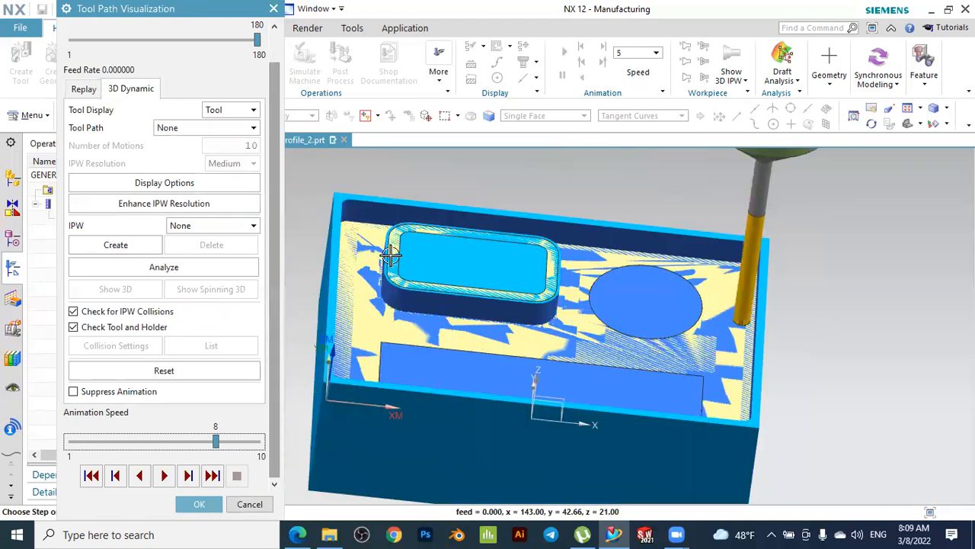
pyautogui.scroll(2, 370, 225)
pyautogui.scroll(-1, 678, 233)
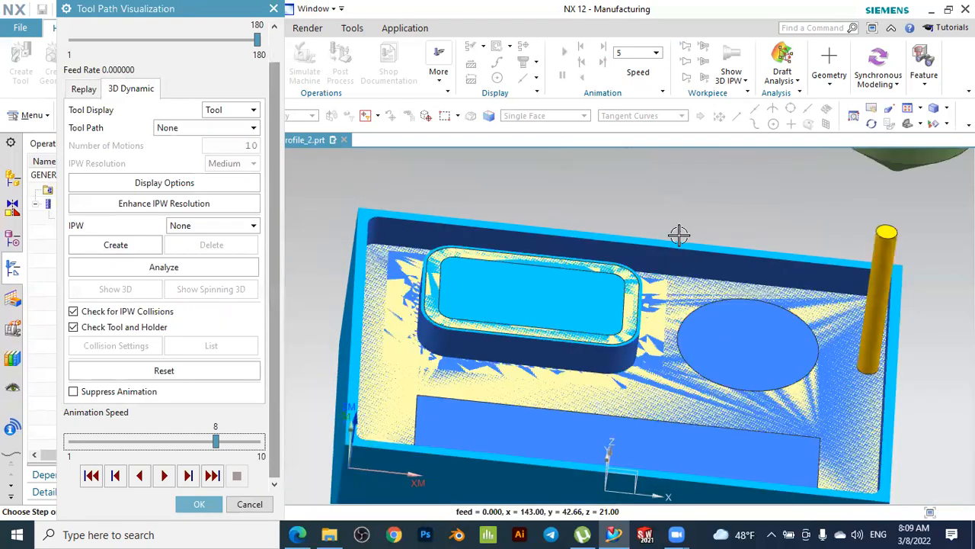
pyautogui.scroll(-1, 446, 396)
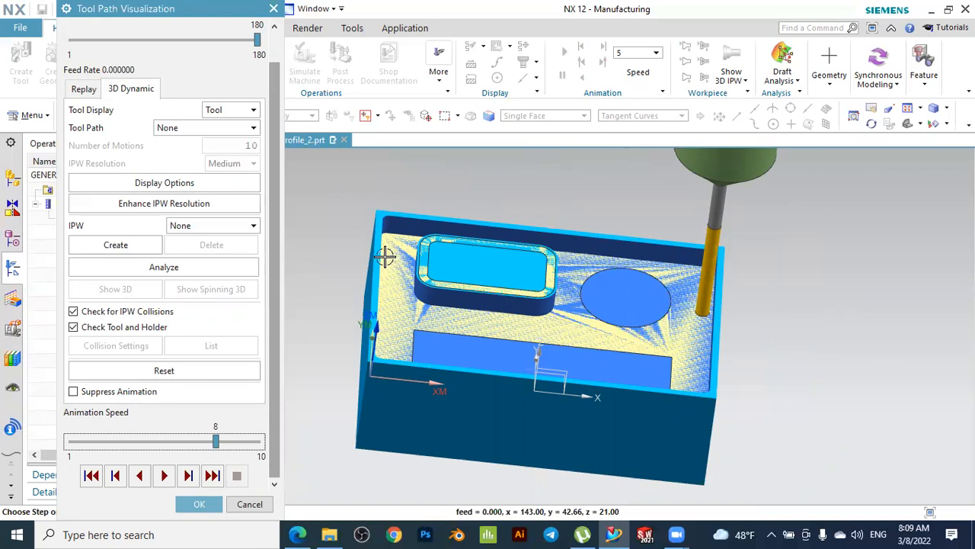
pyautogui.scroll(2, 388, 245)
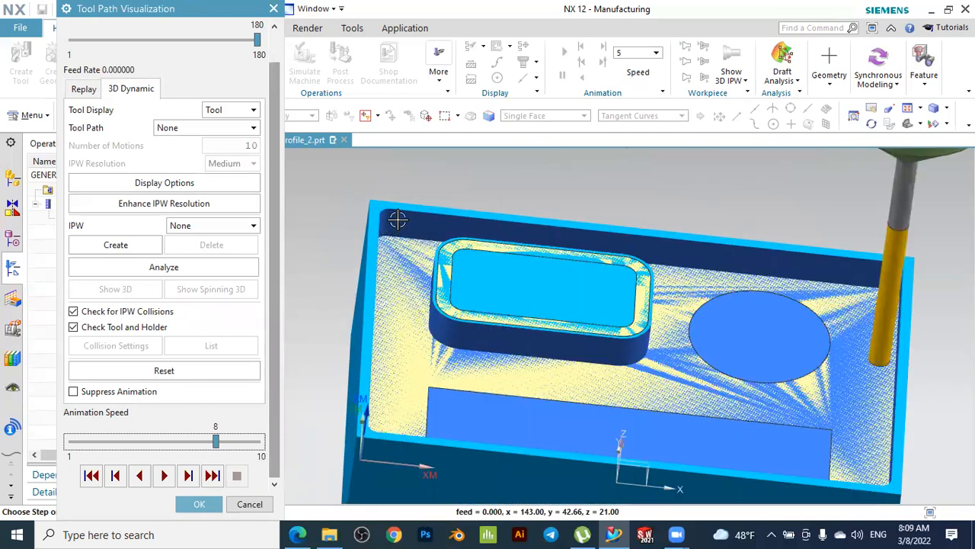
pyautogui.scroll(-2, 387, 227)
pyautogui.scroll(1, 399, 217)
pyautogui.scroll(1, 430, 219)
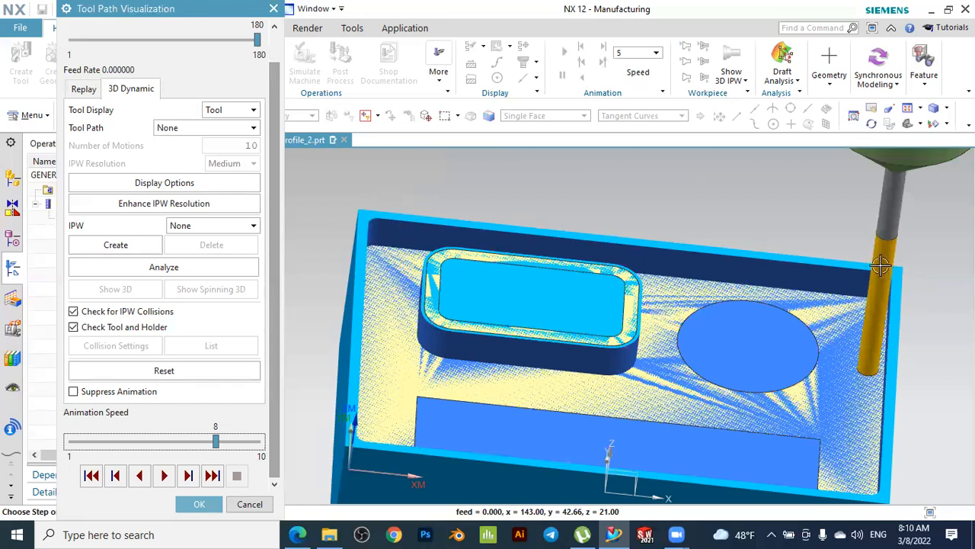
pyautogui.scroll(-1, 880, 264)
pyautogui.scroll(-1, 724, 263)
pyautogui.scroll(2, 597, 224)
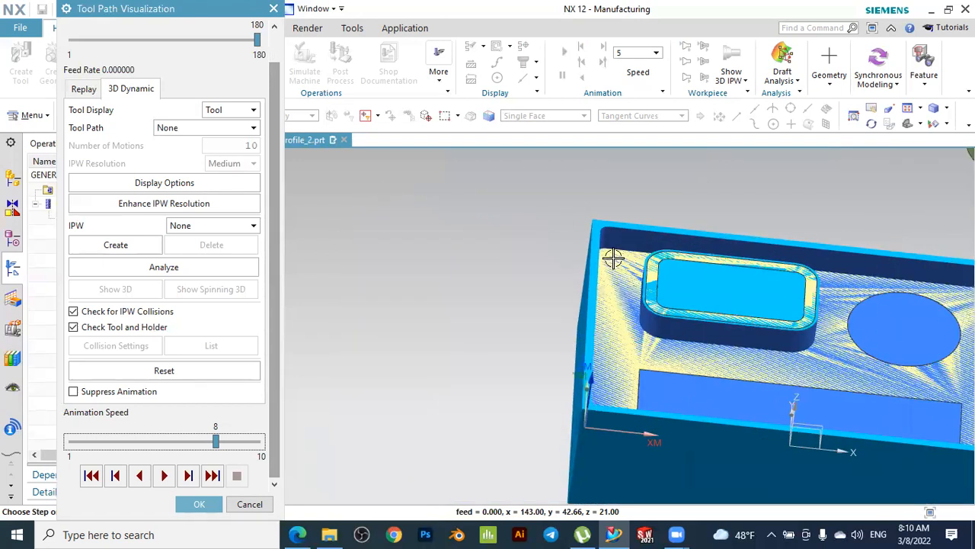
pyautogui.scroll(-2, 592, 401)
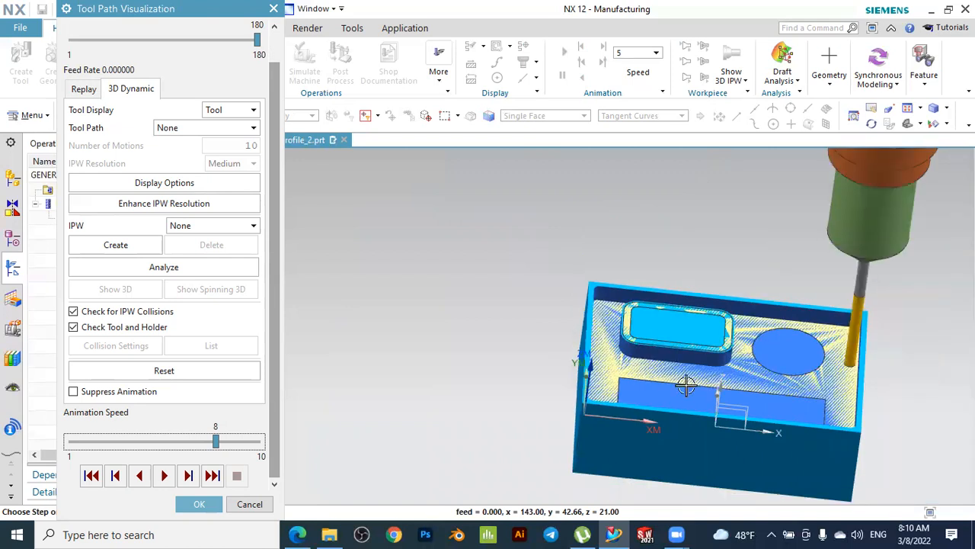
pyautogui.click(220, 503)
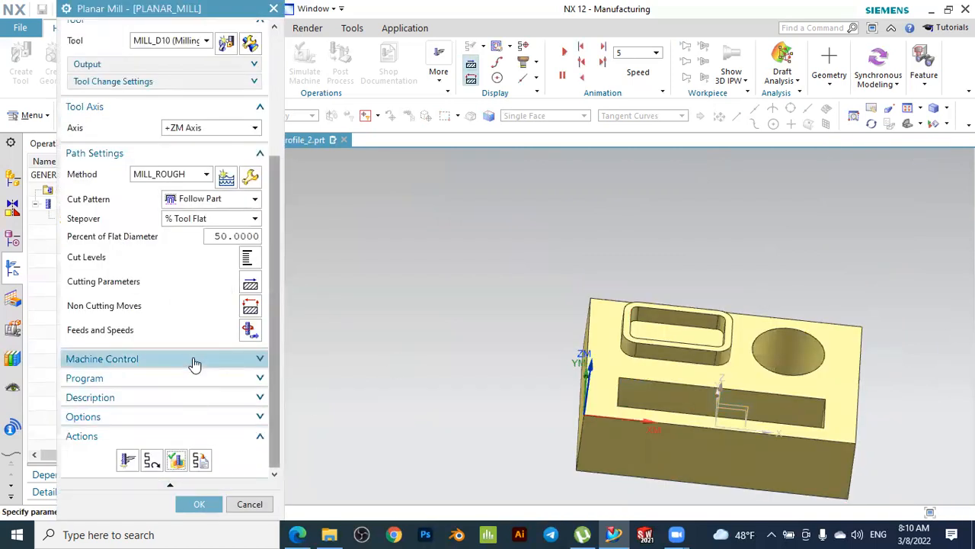
# Open the operation's part boundaries and compare the block's outer boundary with the raised pocket's boundary
pyautogui.scroll(5, 196, 364)
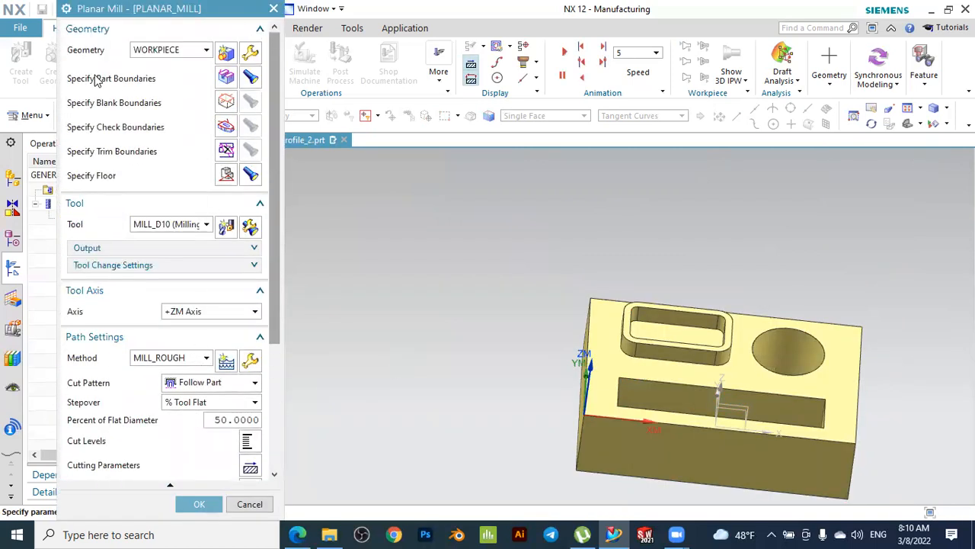
pyautogui.click(225, 77)
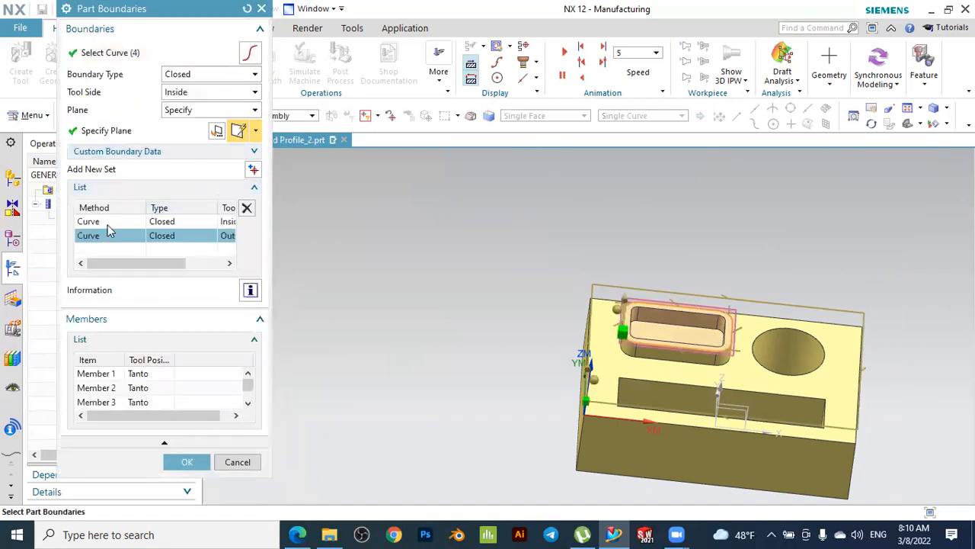
pyautogui.click(107, 224)
pyautogui.click(102, 239)
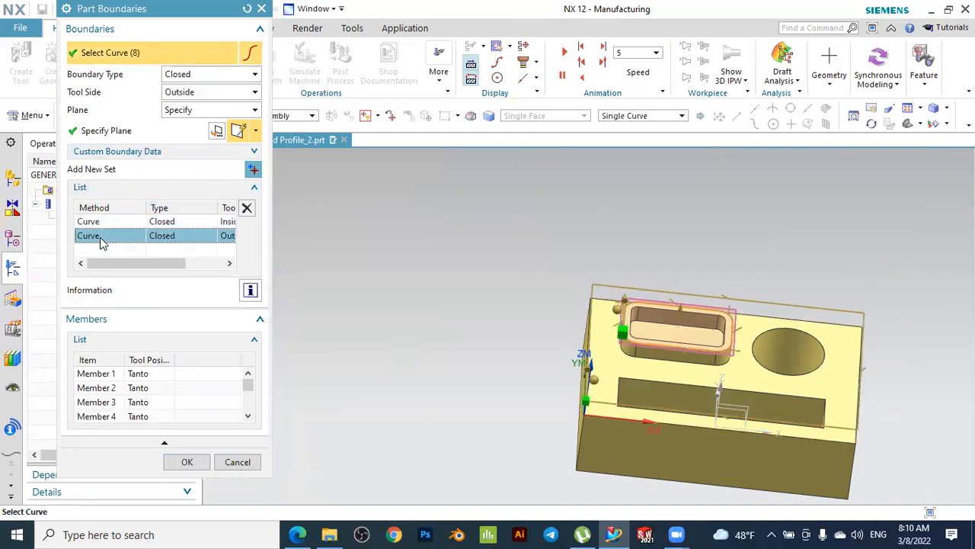
pyautogui.click(100, 223)
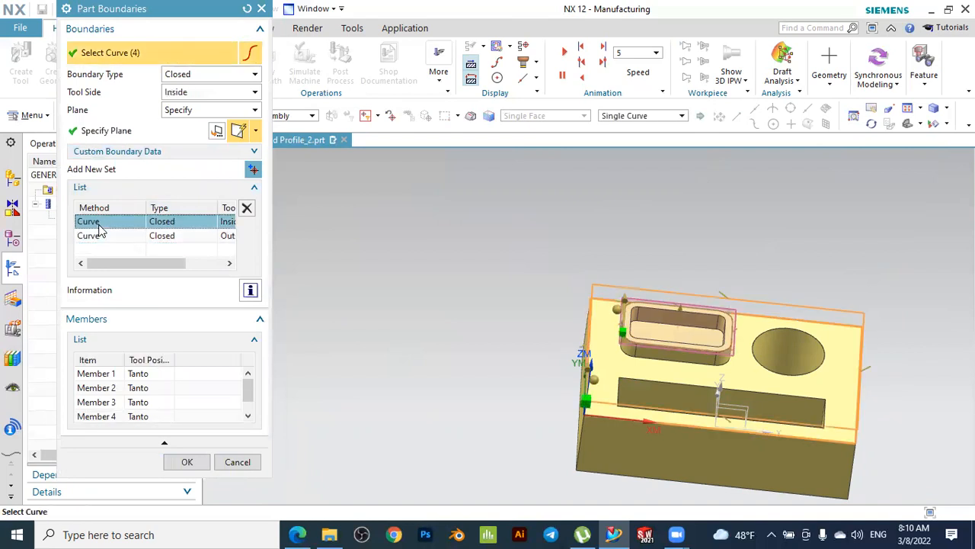
pyautogui.scroll(1, 453, 272)
pyautogui.scroll(-2, 487, 252)
pyautogui.scroll(4, 795, 302)
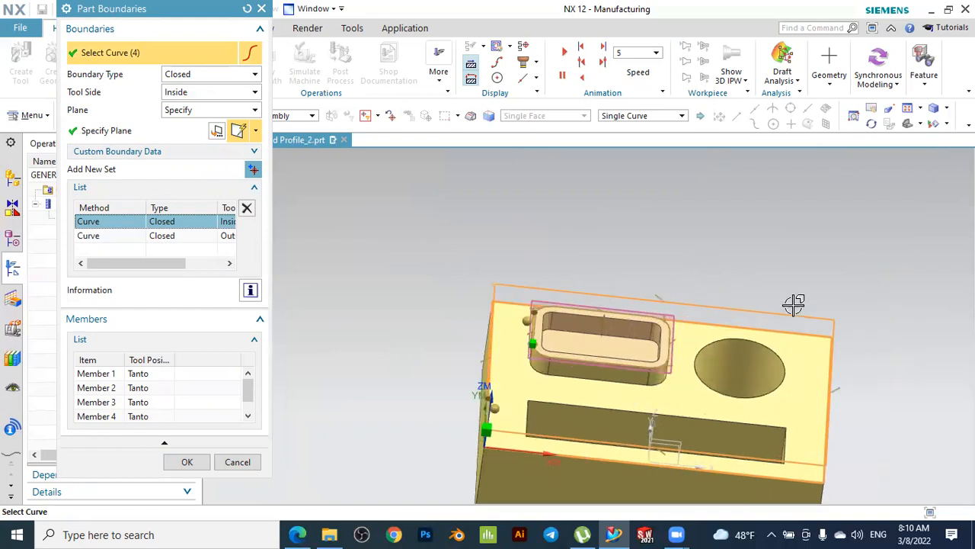
pyautogui.scroll(-3, 789, 325)
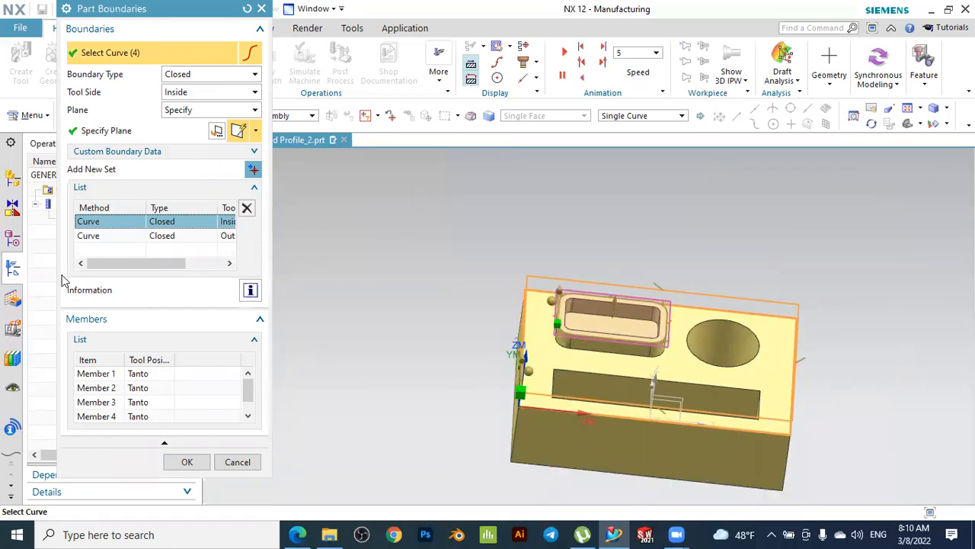
pyautogui.click(89, 238)
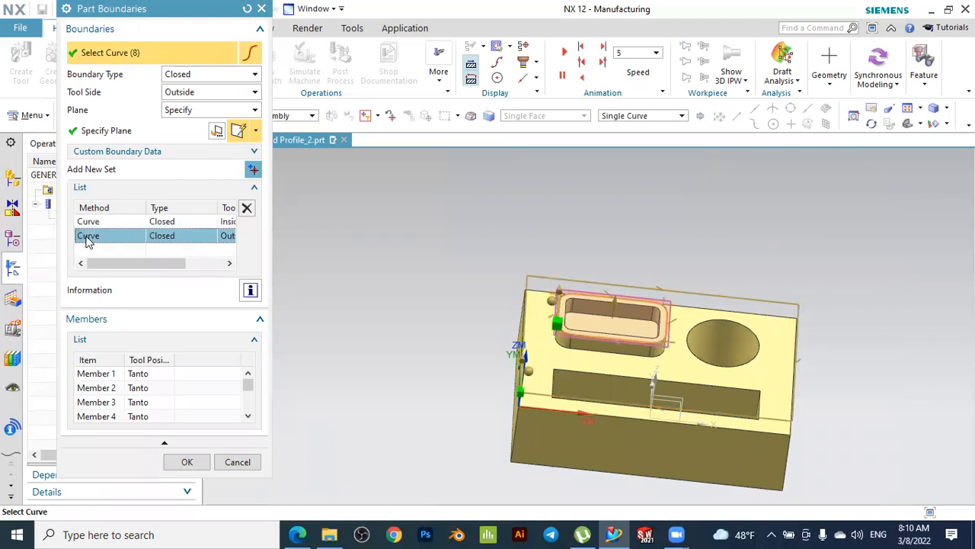
pyautogui.scroll(3, 892, 393)
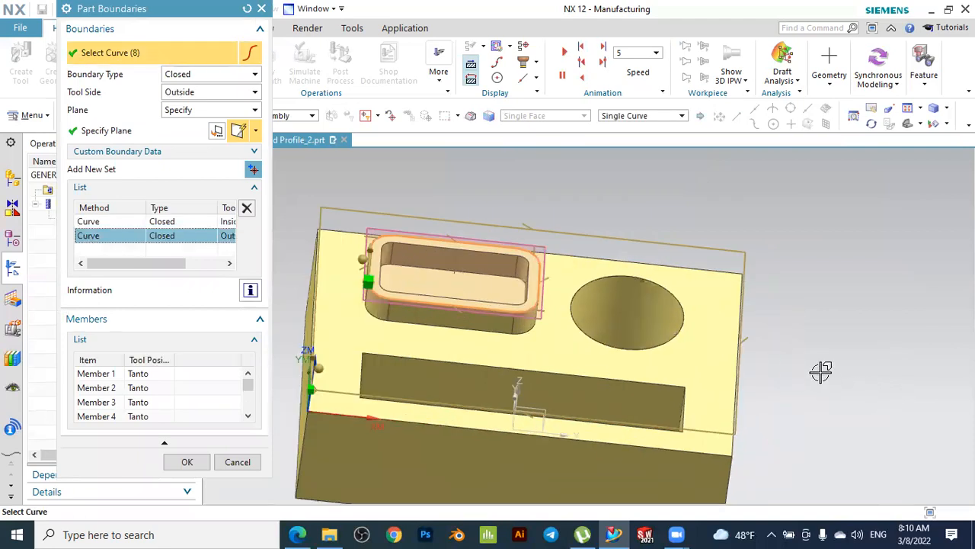
pyautogui.scroll(-3, 821, 371)
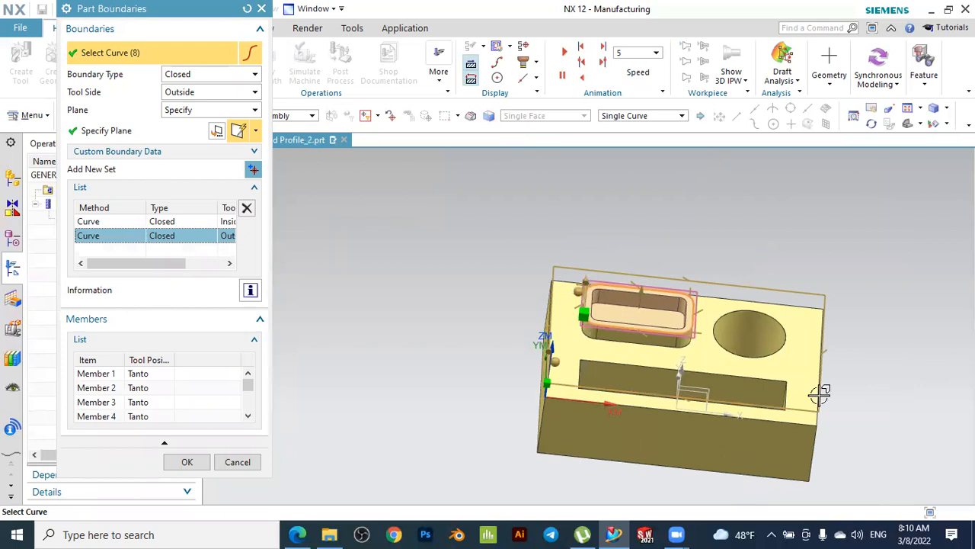
# Set the tool position of Member 1 in the block's outer, inside-cut boundary to On
pyautogui.click(108, 224)
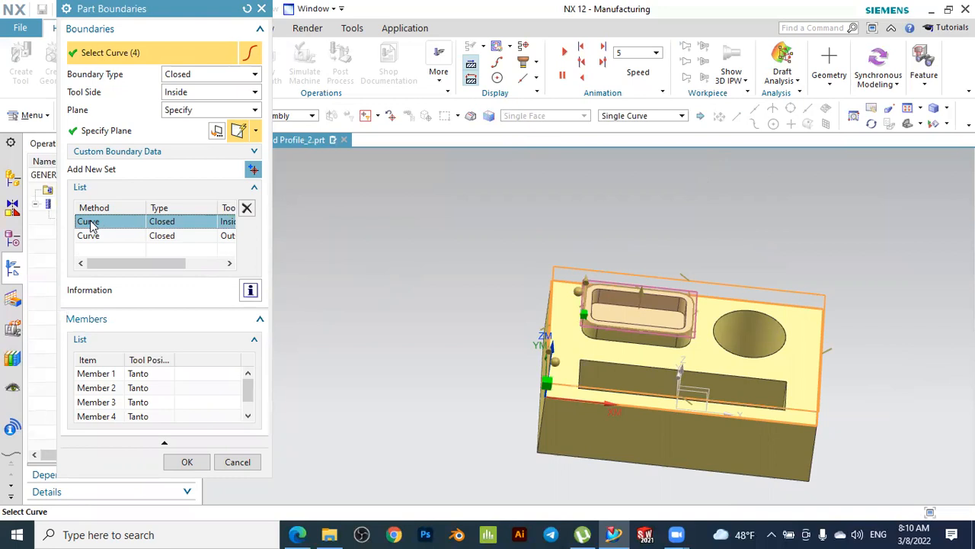
pyautogui.click(102, 374)
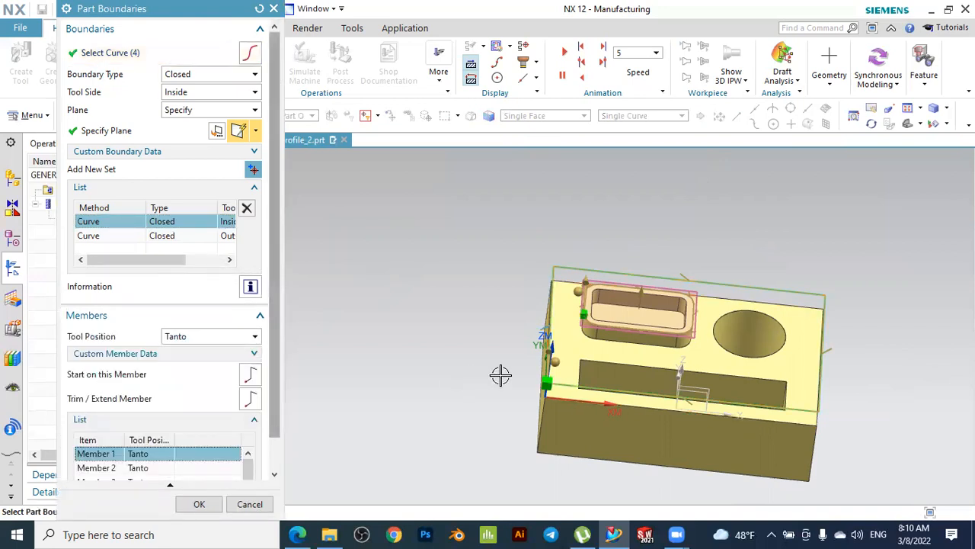
pyautogui.scroll(-4, 640, 342)
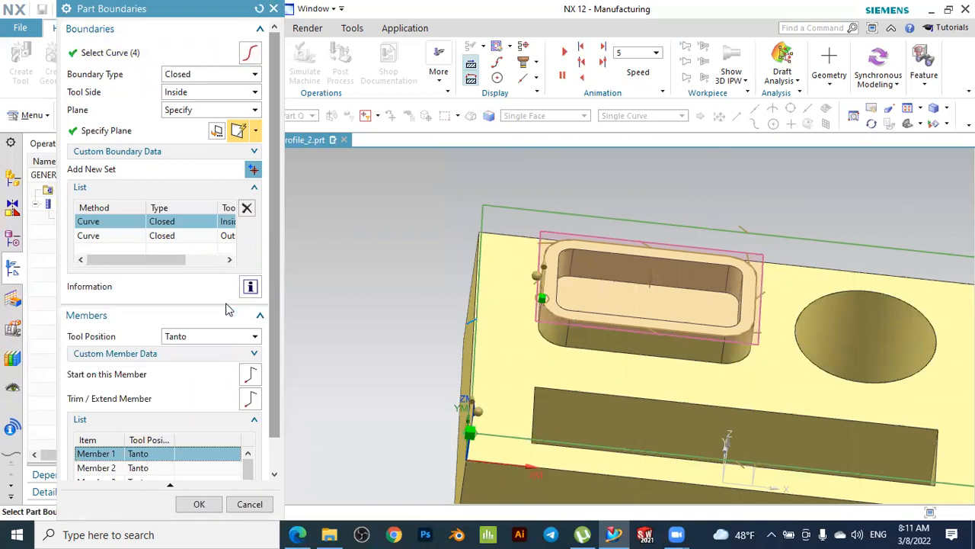
pyautogui.click(189, 338)
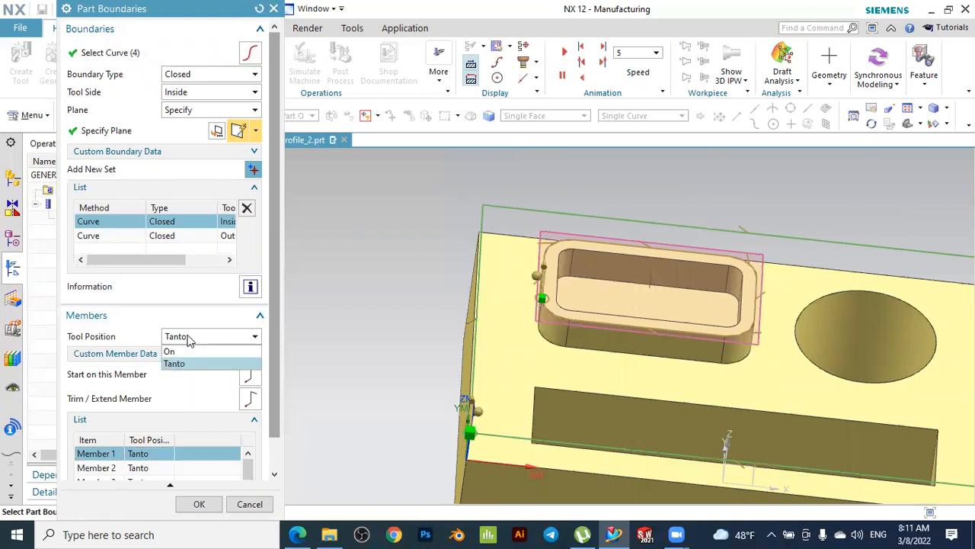
pyautogui.click(186, 353)
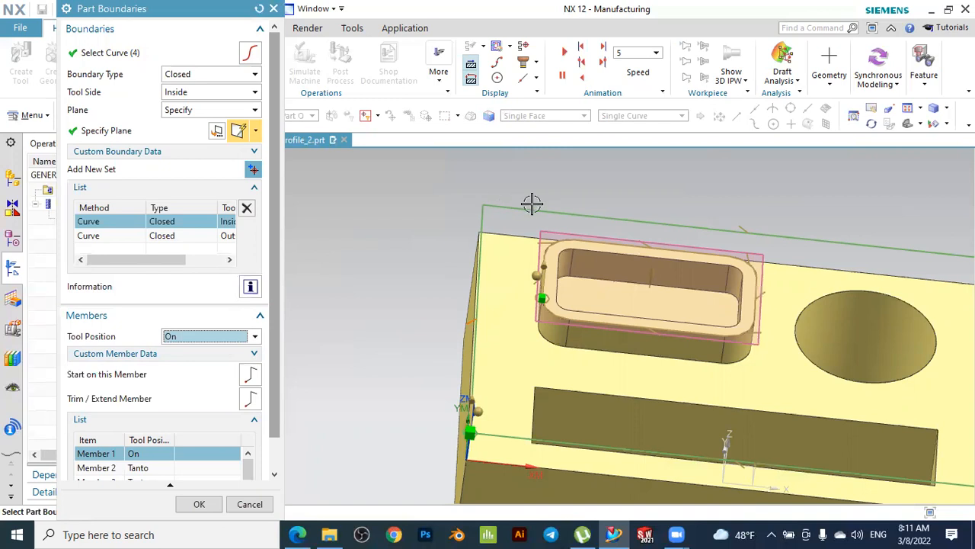
# Set the tool position of Member 2 and Member 3 of the outer boundary to On
pyautogui.scroll(-1, 109, 433)
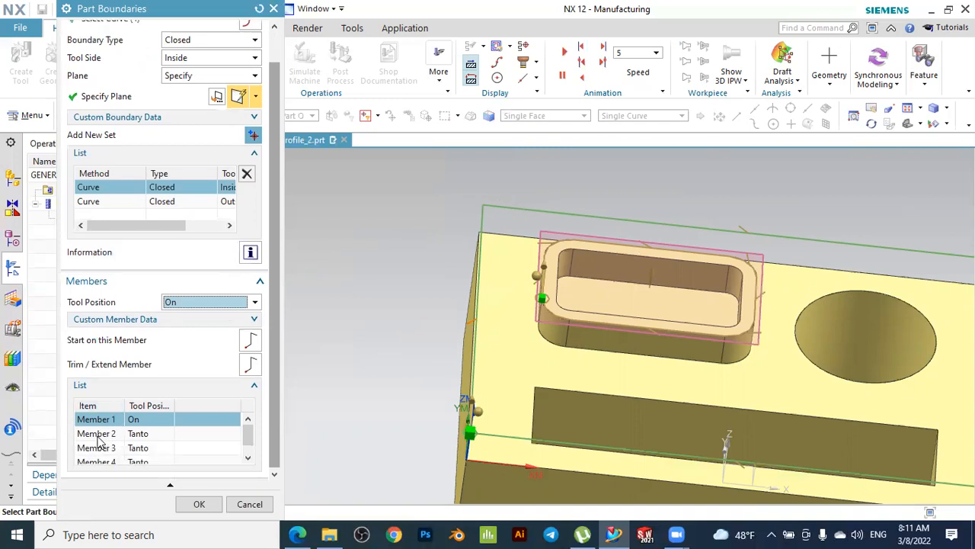
pyautogui.click(98, 433)
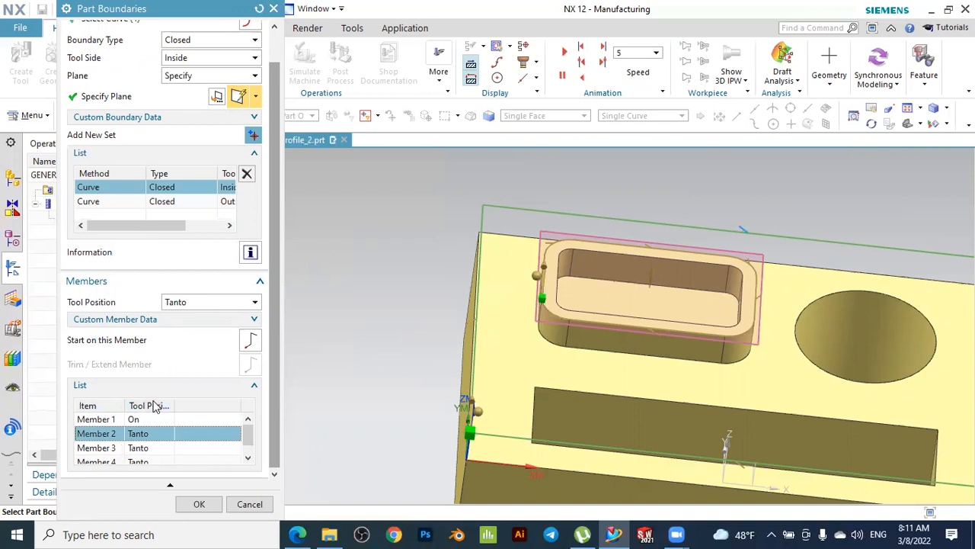
pyautogui.click(185, 303)
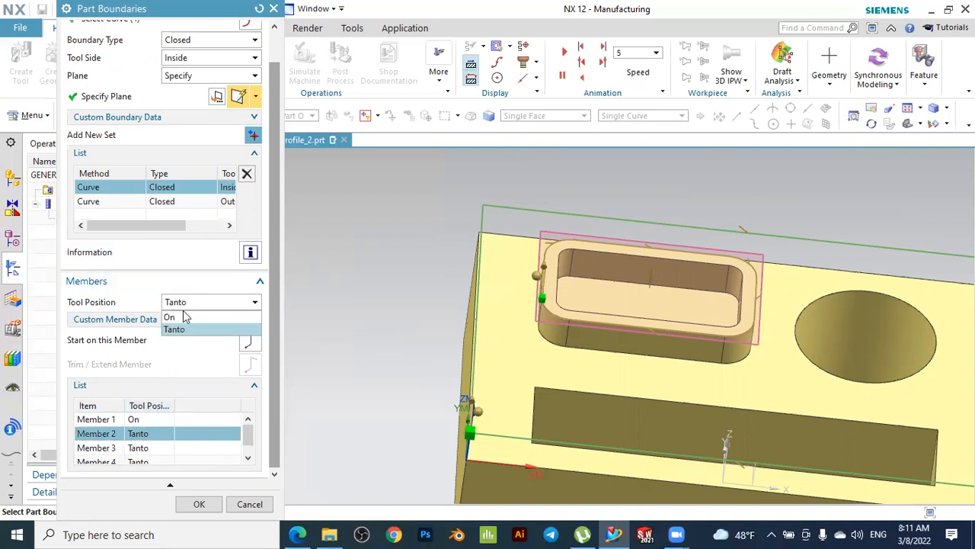
pyautogui.click(181, 317)
pyautogui.click(139, 449)
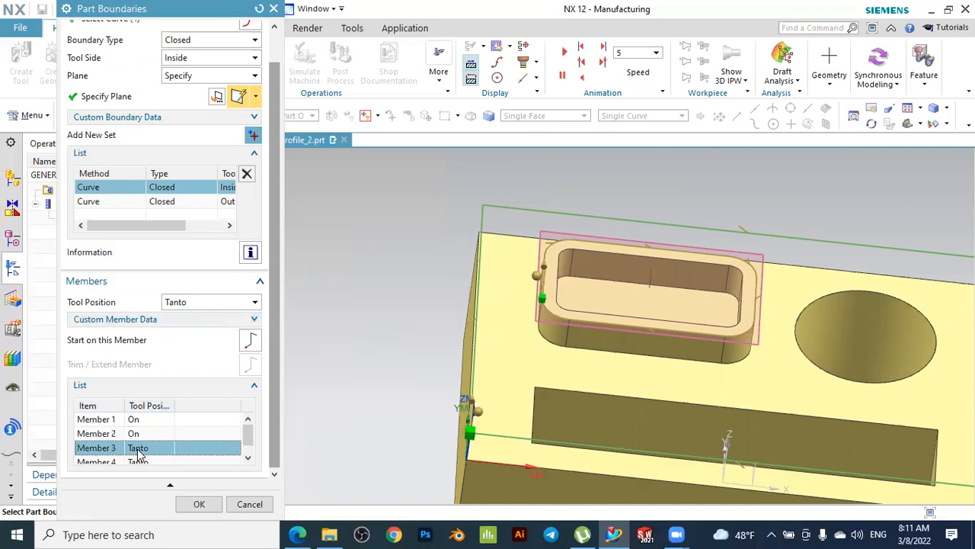
pyautogui.click(185, 303)
pyautogui.click(177, 317)
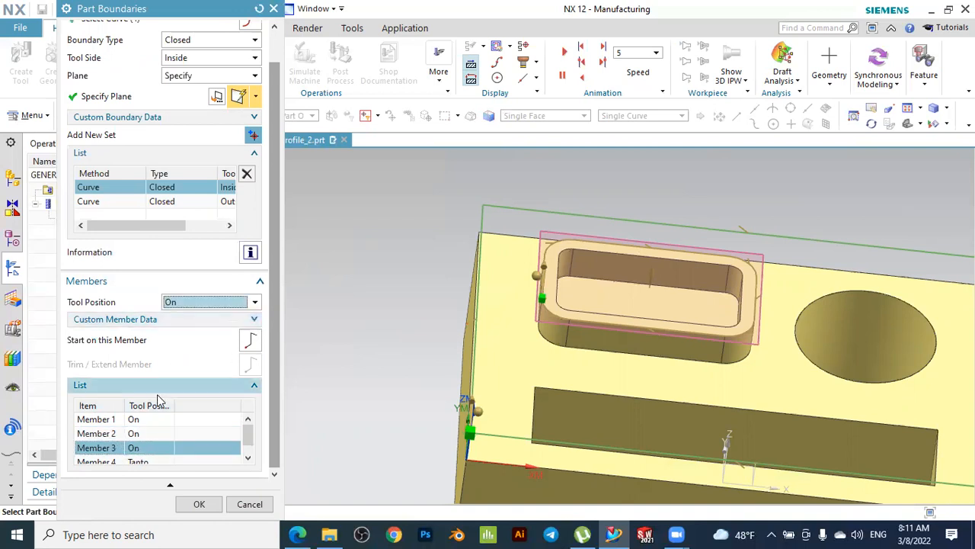
# Set the tool position of Member 4 in the outer boundary to On and accept the part boundaries
pyautogui.moveTo(246, 444); pyautogui.dragTo(250, 451)
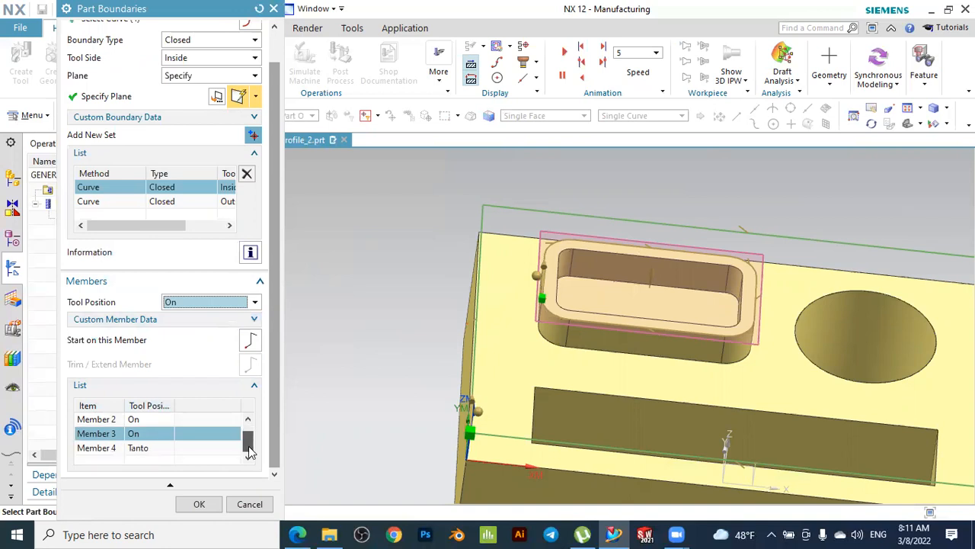
pyautogui.click(145, 450)
pyautogui.click(177, 305)
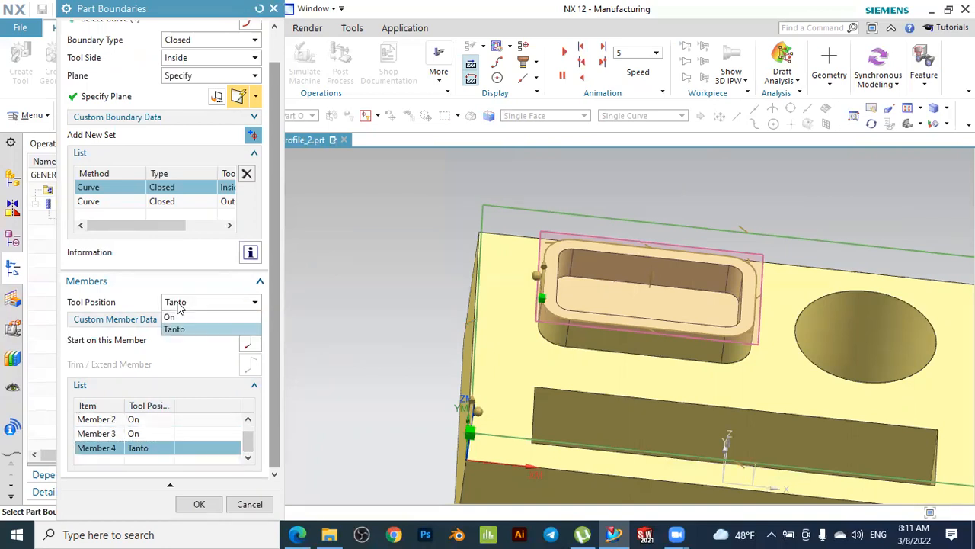
pyautogui.click(172, 318)
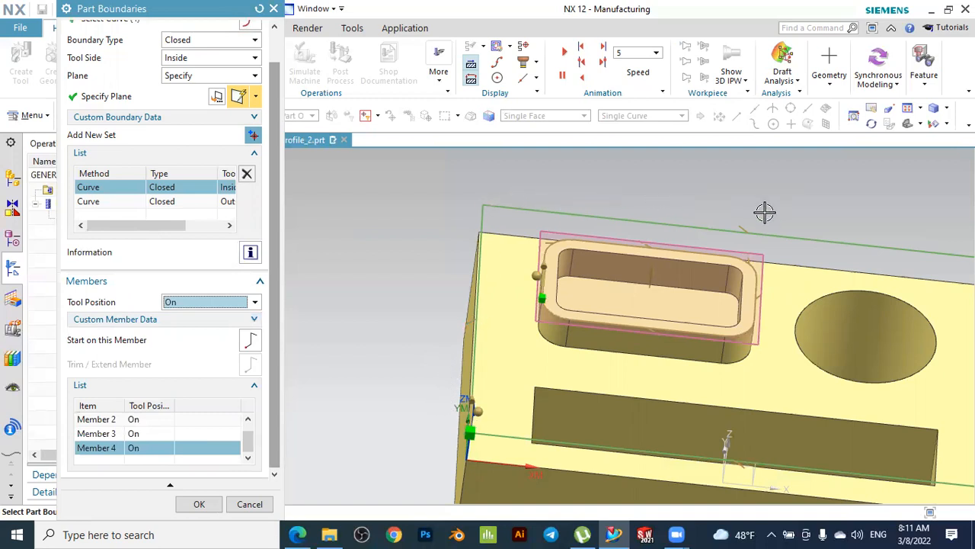
pyautogui.scroll(-2, 672, 215)
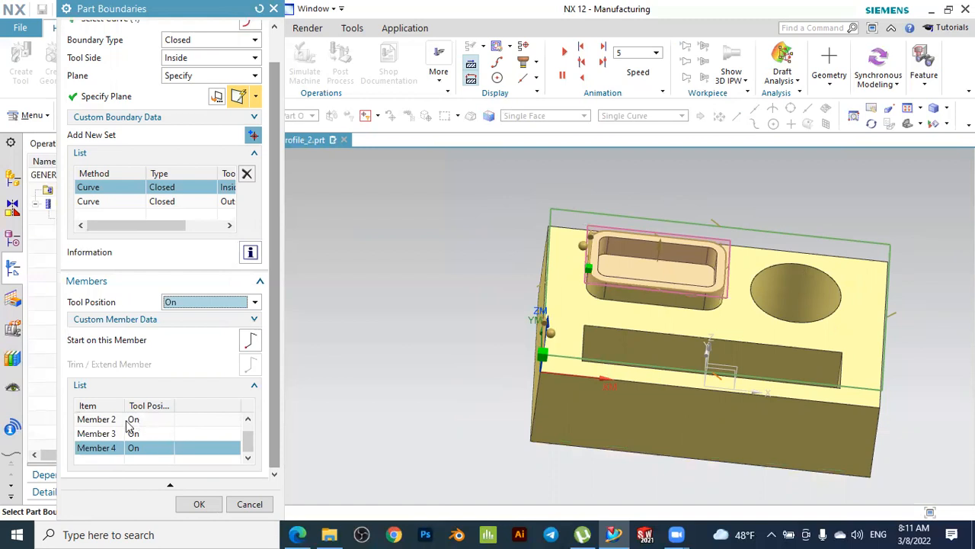
pyautogui.click(196, 500)
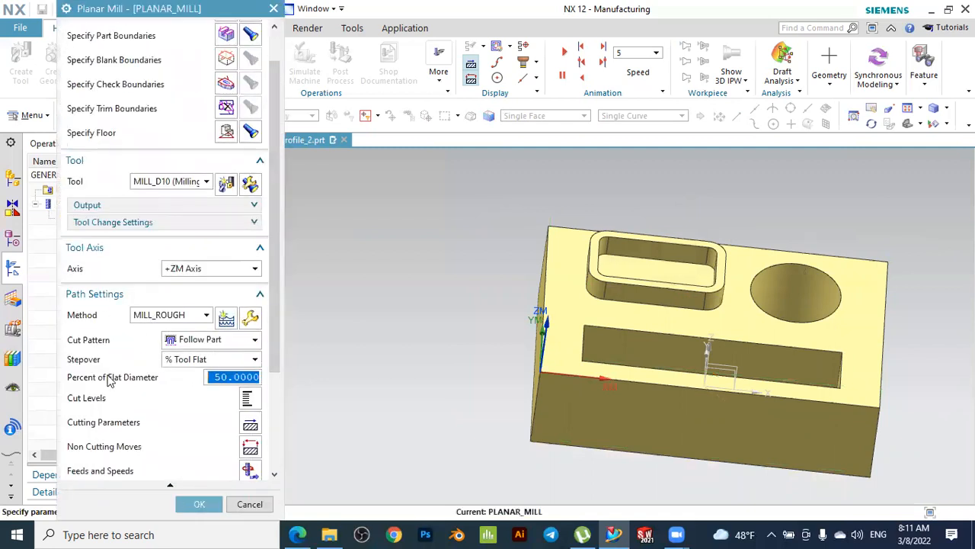
# Regenerate the planar mill tool path and inspect the passes along the block's outer edges
pyautogui.scroll(-3, 111, 380)
pyautogui.click(127, 461)
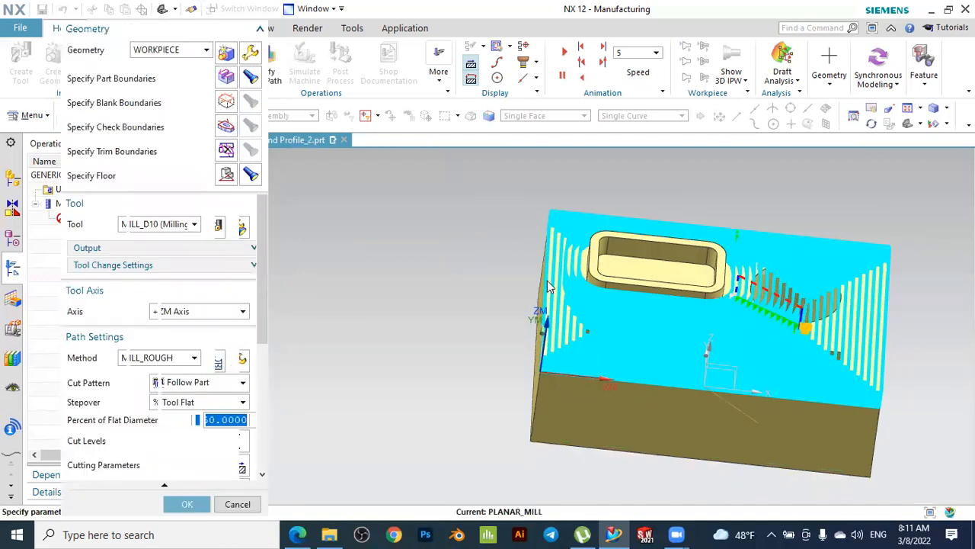
pyautogui.scroll(4, 554, 286)
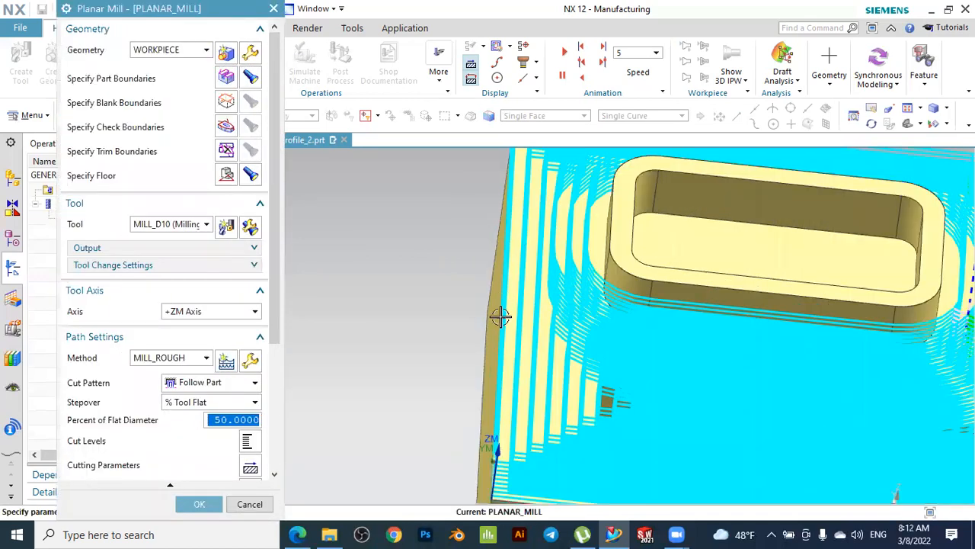
pyautogui.scroll(-3, 502, 320)
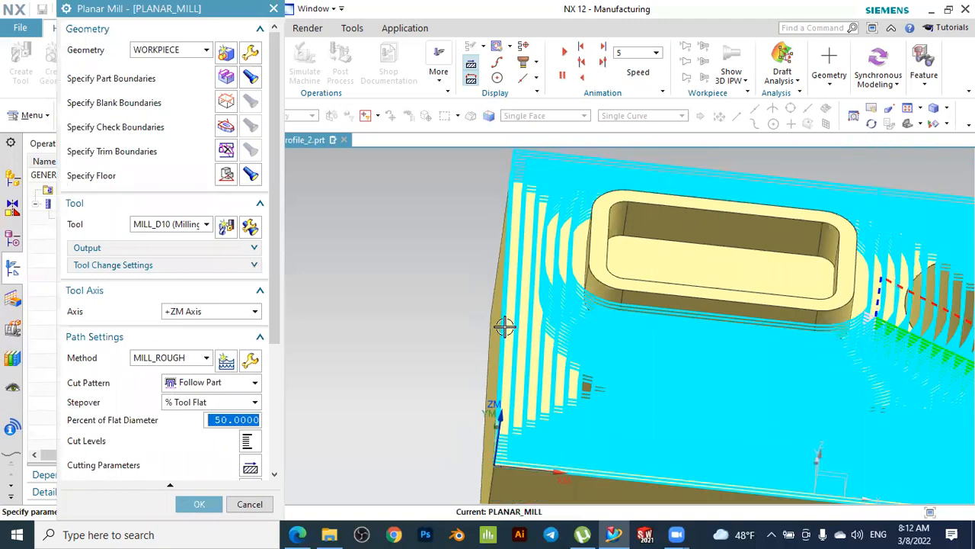
pyautogui.scroll(-2, 504, 326)
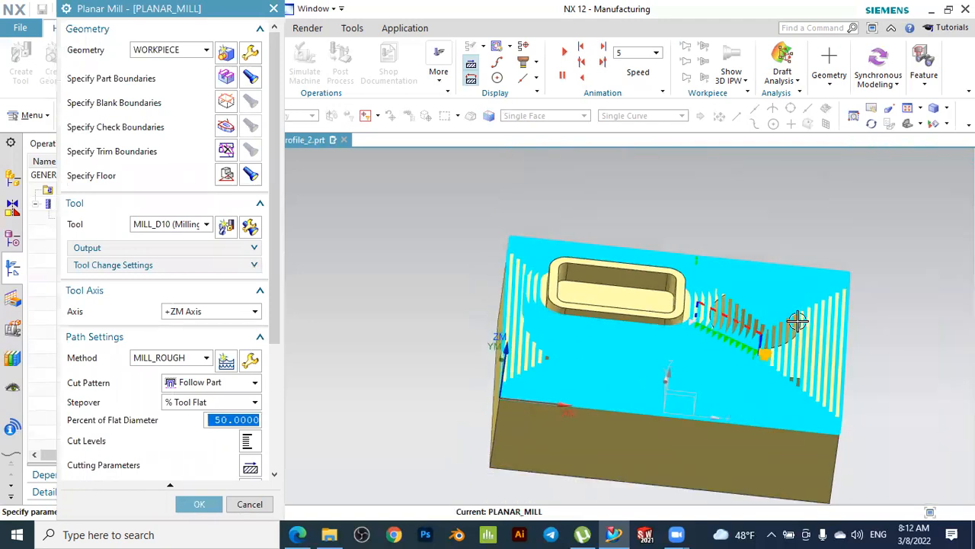
# Verify the regenerated tool path by playing its 3D Dynamic material removal simulation
pyautogui.scroll(-5, 219, 451)
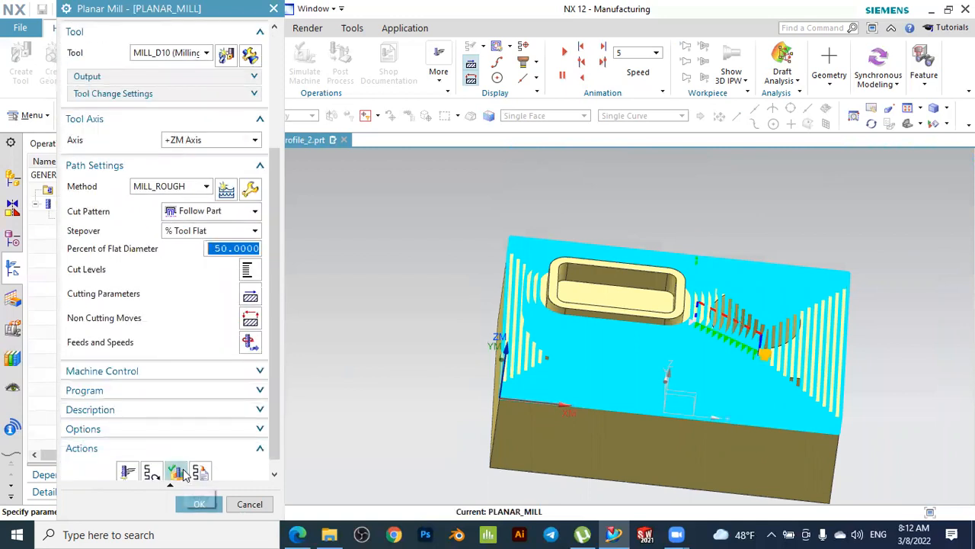
pyautogui.click(177, 473)
pyautogui.scroll(-1, 174, 434)
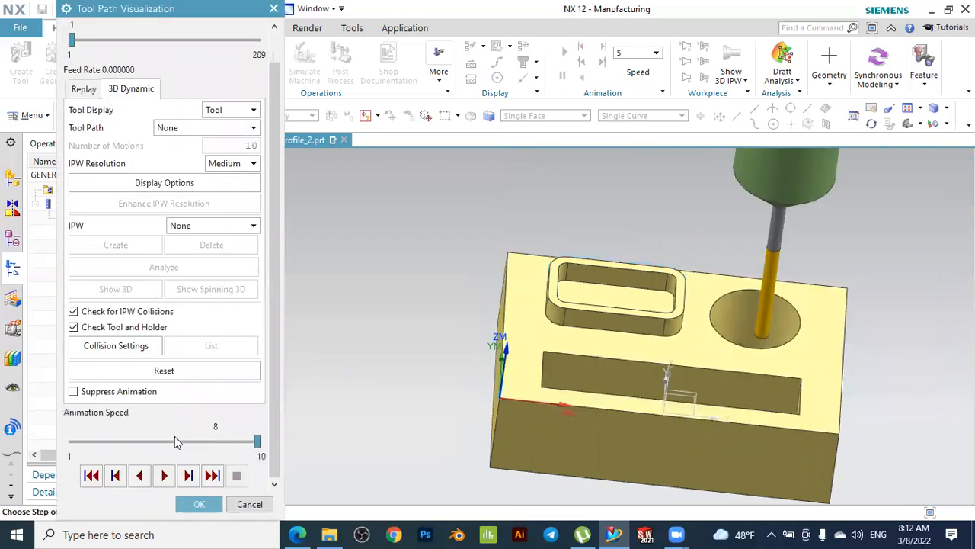
pyautogui.click(164, 475)
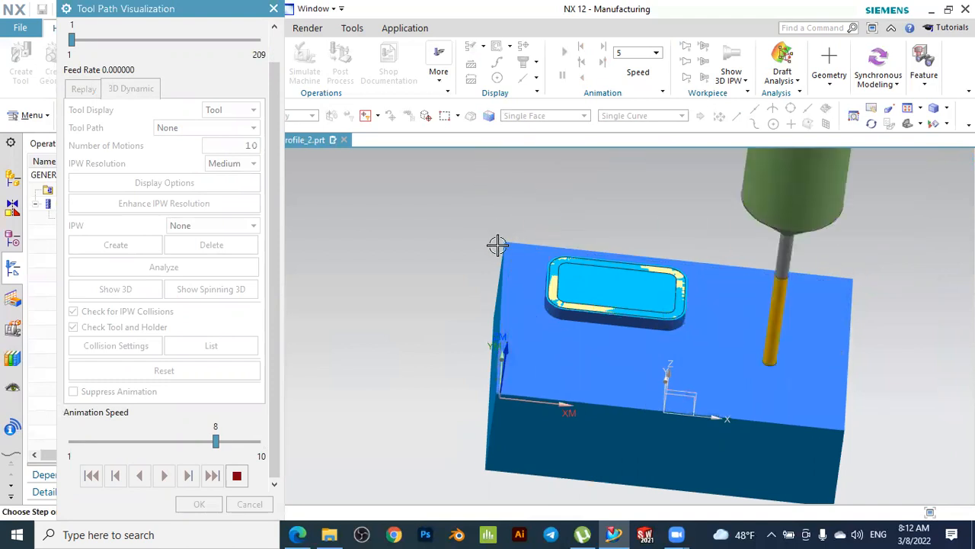
pyautogui.scroll(4, 515, 257)
pyautogui.scroll(-3, 518, 258)
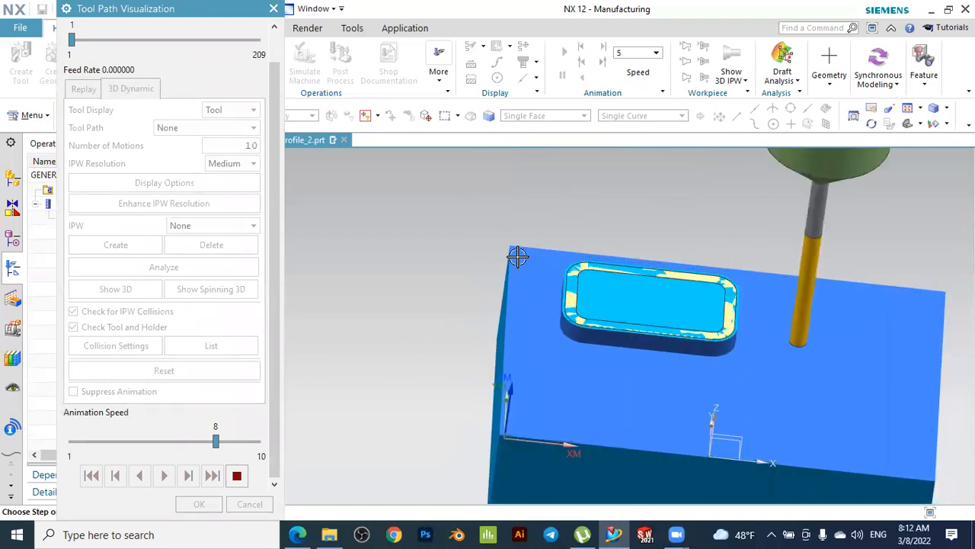
pyautogui.scroll(-2, 533, 251)
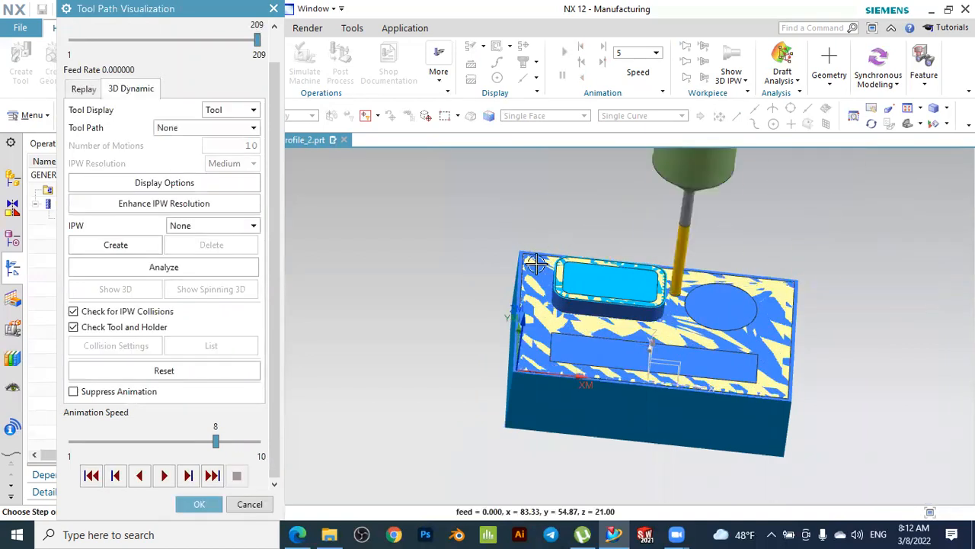
# Examine the simulated cut along the block's outer edges, at its corners and around the raised pocket
pyautogui.scroll(4, 530, 269)
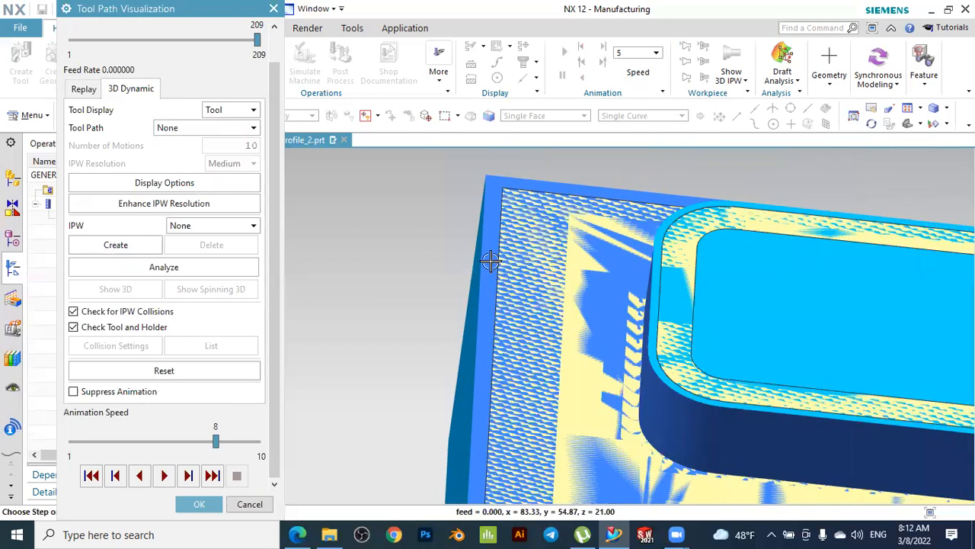
pyautogui.scroll(-6, 478, 288)
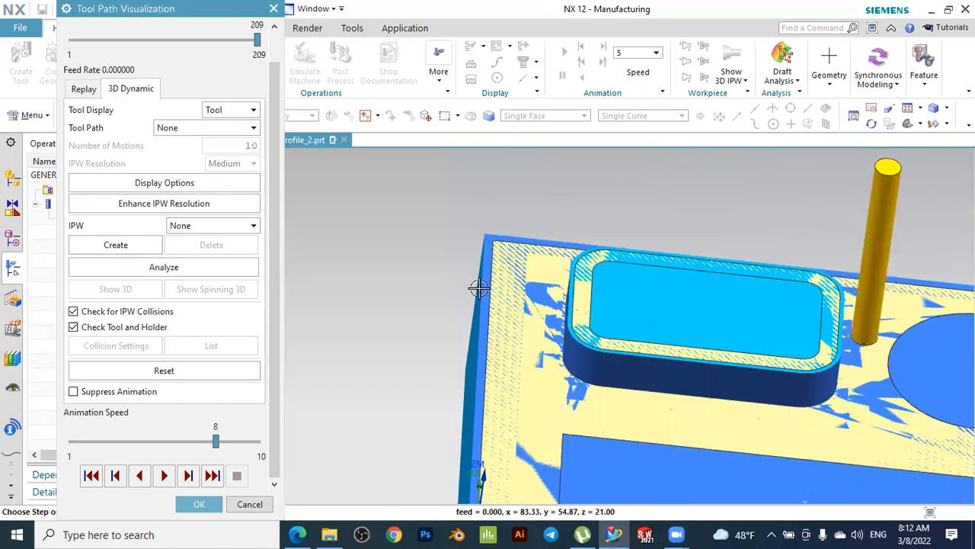
pyautogui.scroll(3, 669, 348)
pyautogui.scroll(-2, 898, 423)
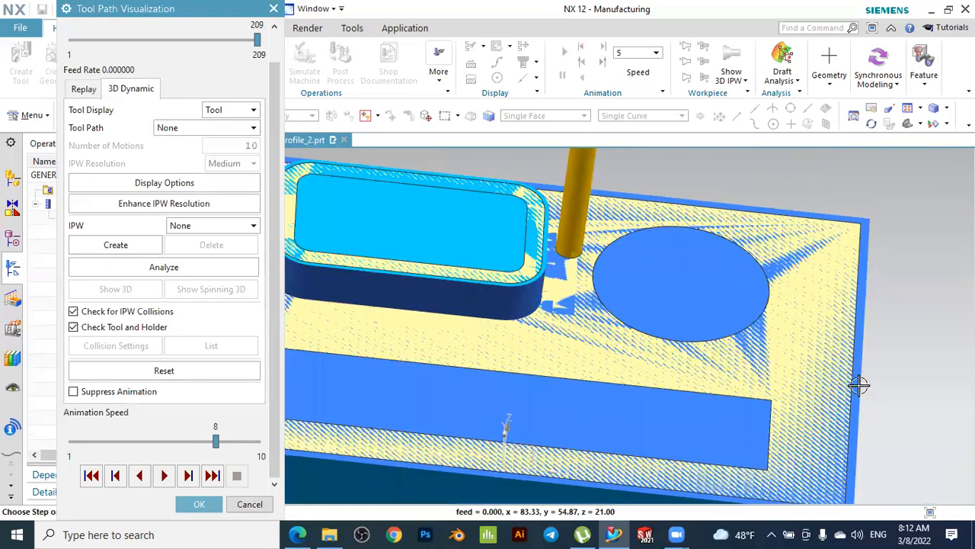
pyautogui.scroll(5, 823, 378)
pyautogui.scroll(-5, 819, 377)
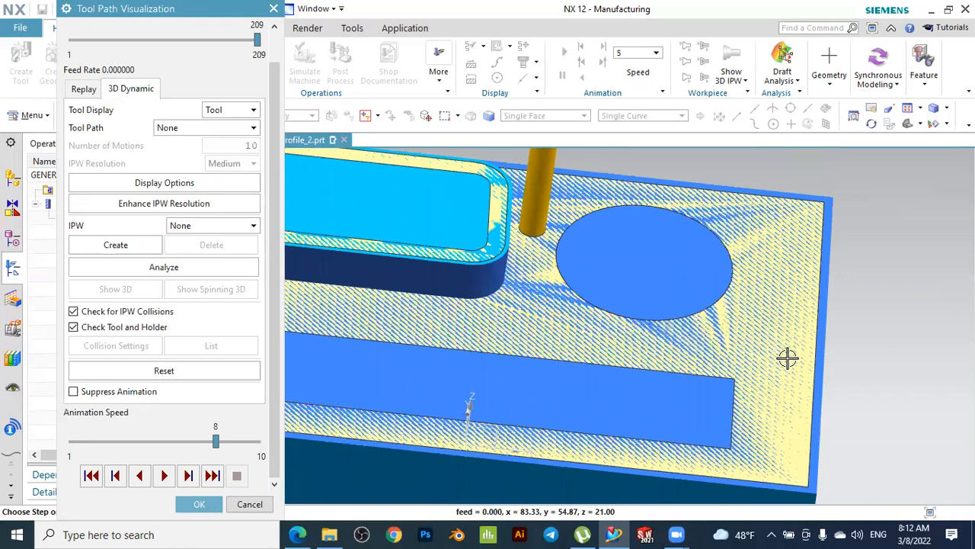
pyautogui.scroll(-3, 787, 357)
pyautogui.scroll(2, 381, 244)
pyautogui.scroll(3, 512, 289)
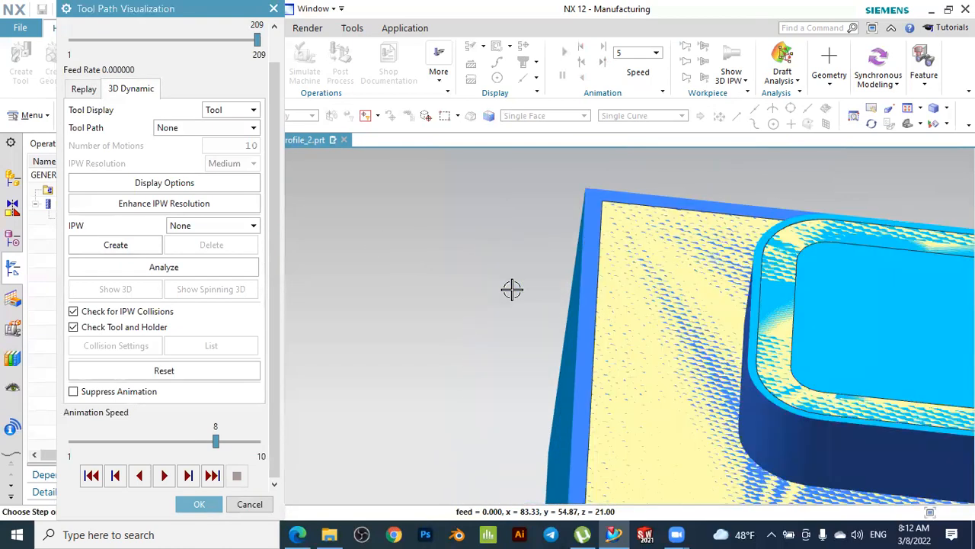
pyautogui.scroll(-2, 534, 291)
pyautogui.scroll(2, 566, 300)
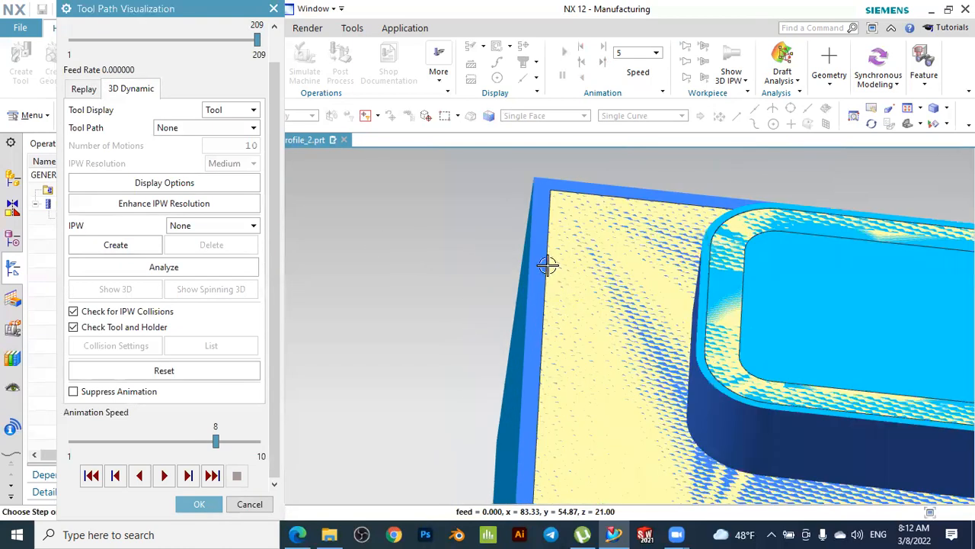
pyautogui.scroll(1, 532, 292)
pyautogui.scroll(-2, 555, 294)
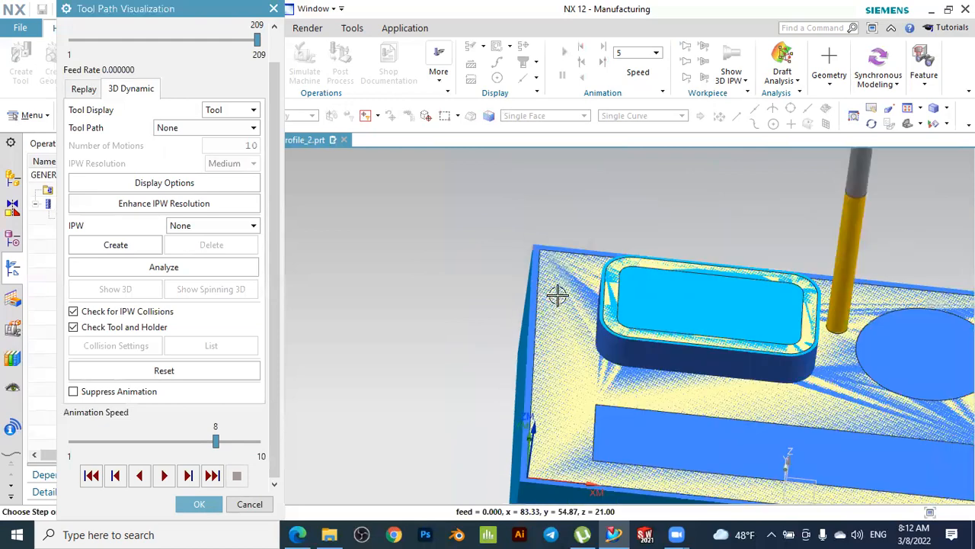
pyautogui.scroll(3, 519, 294)
pyautogui.scroll(-3, 517, 294)
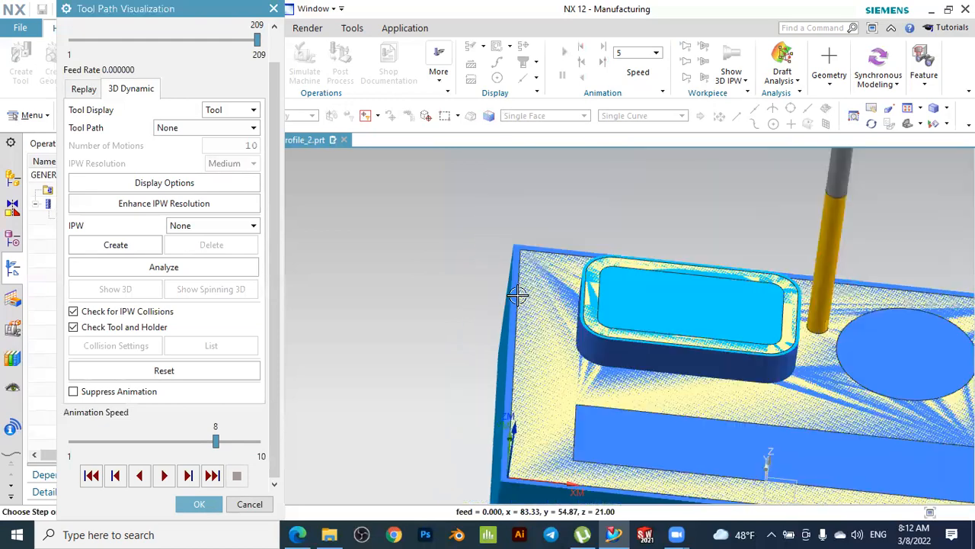
# Close the tool path visualization and accept the planar mill operation
pyautogui.click(240, 373)
pyautogui.click(199, 503)
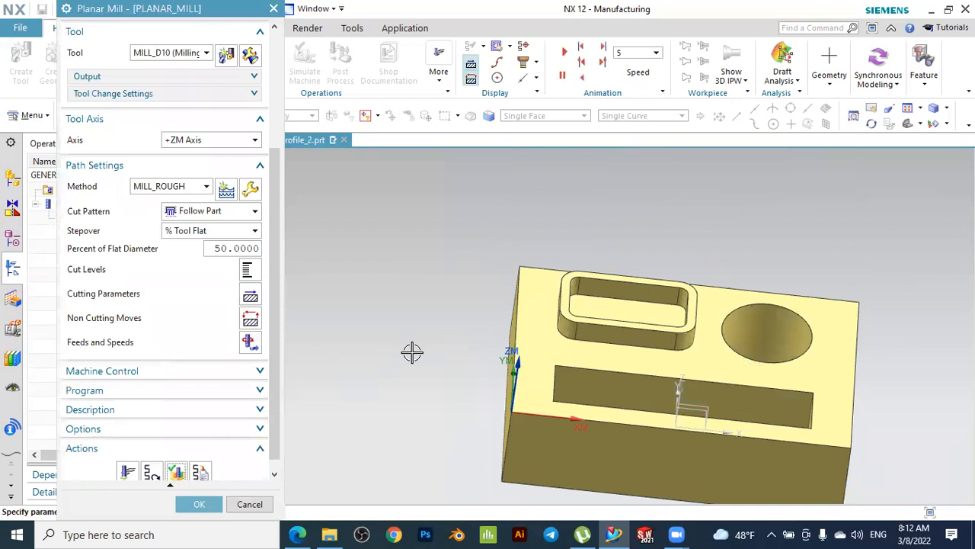
pyautogui.click(198, 504)
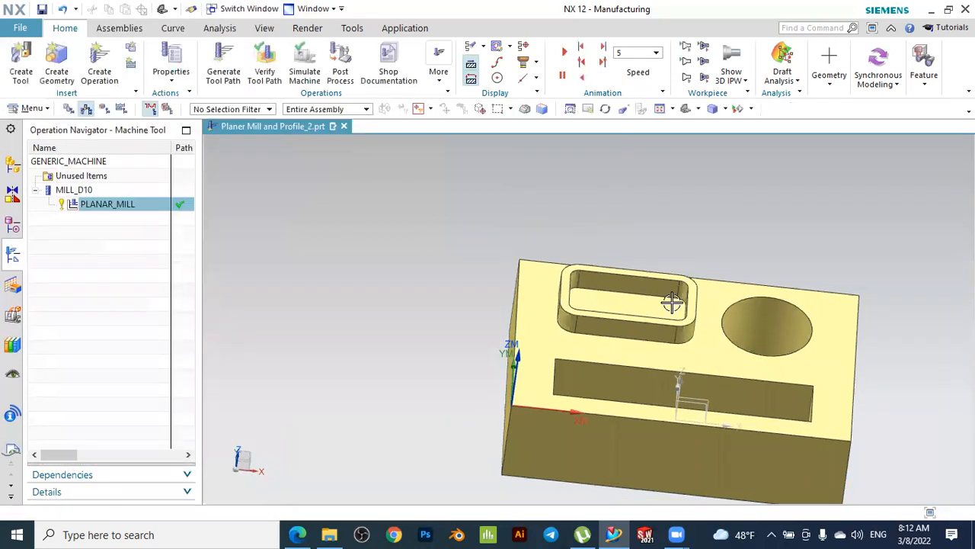
# Reopen PLANAR_MILL, replay its 3D Dynamic simulation at animation speed 10, inspect the raised pocket's walls and close the operation
pyautogui.scroll(1, 672, 303)
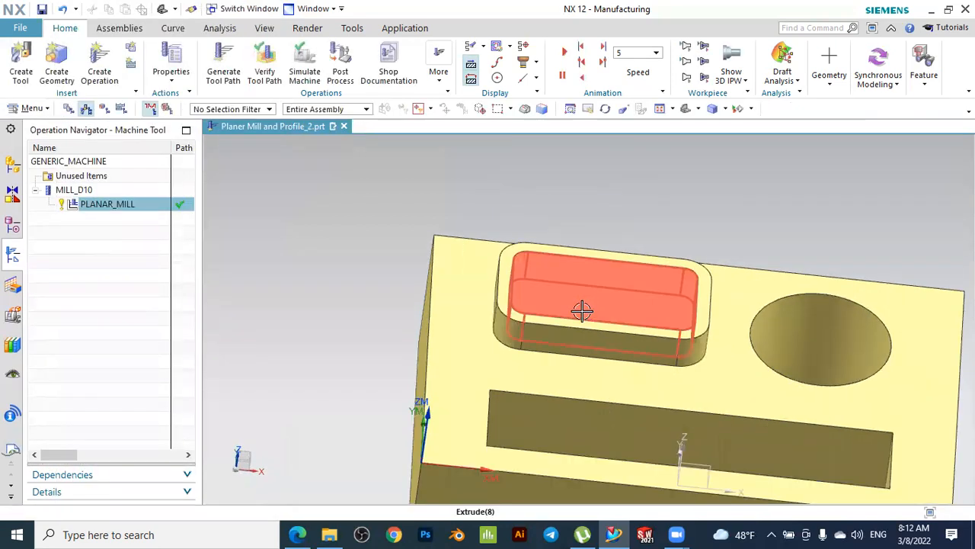
pyautogui.doubleClick(106, 207)
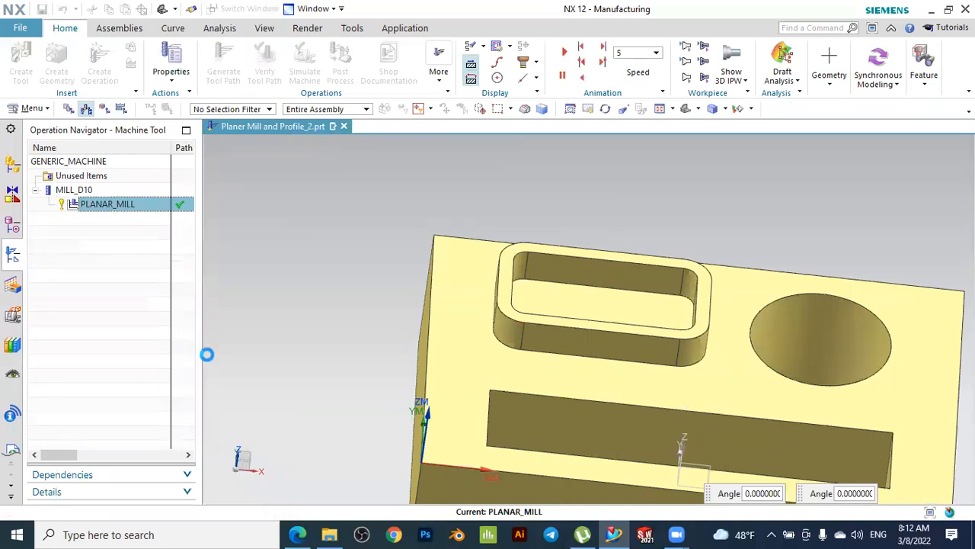
pyautogui.scroll(-4, 187, 414)
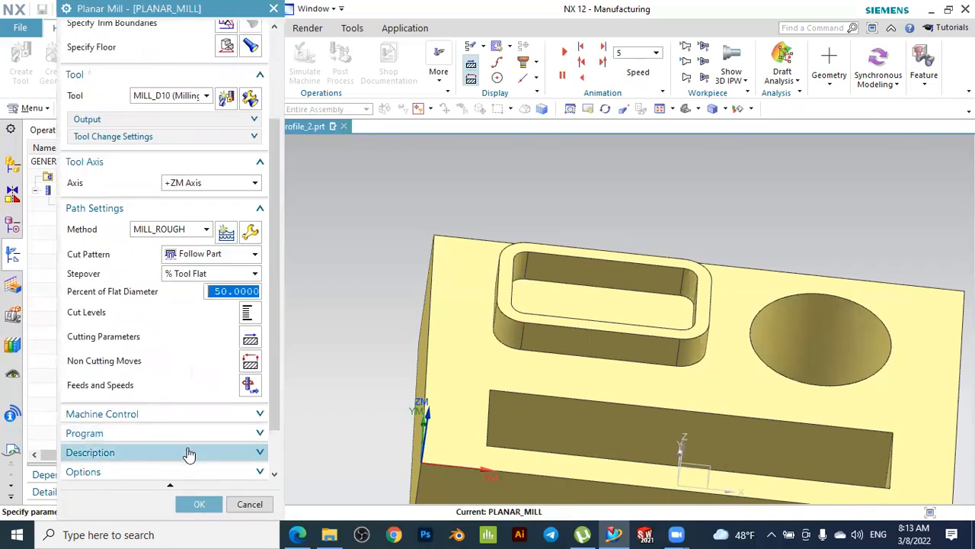
pyautogui.click(182, 461)
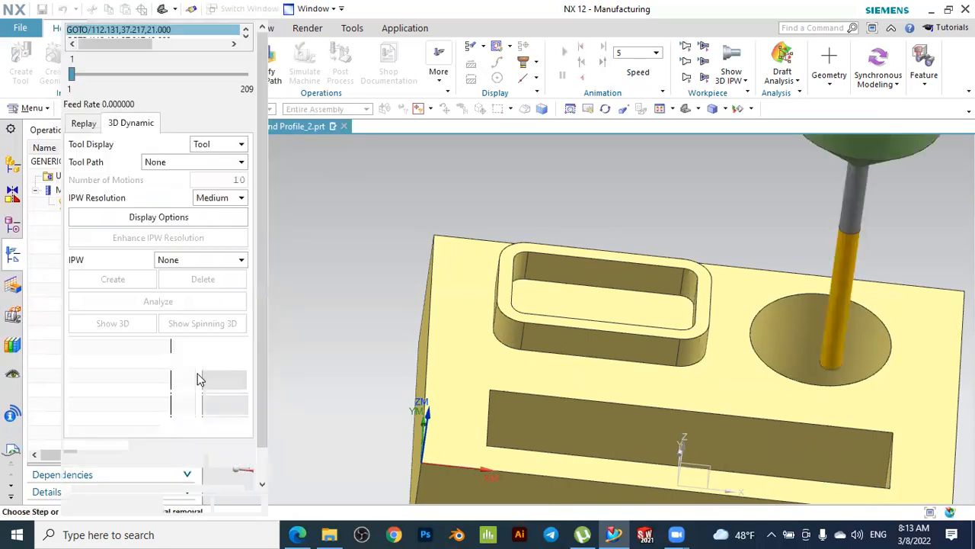
pyautogui.scroll(-1, 179, 467)
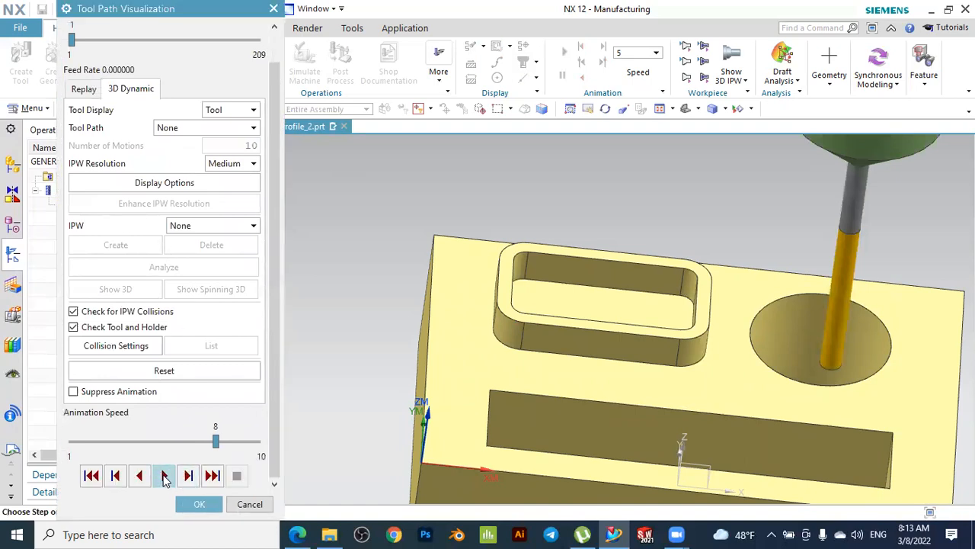
pyautogui.click(164, 475)
pyautogui.moveTo(215, 441); pyautogui.dragTo(259, 449)
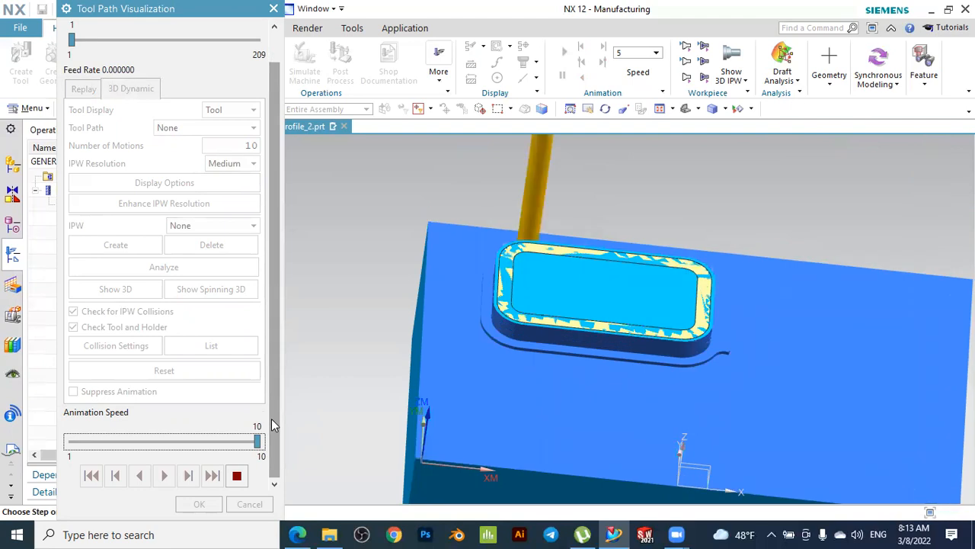
pyautogui.scroll(5, 560, 305)
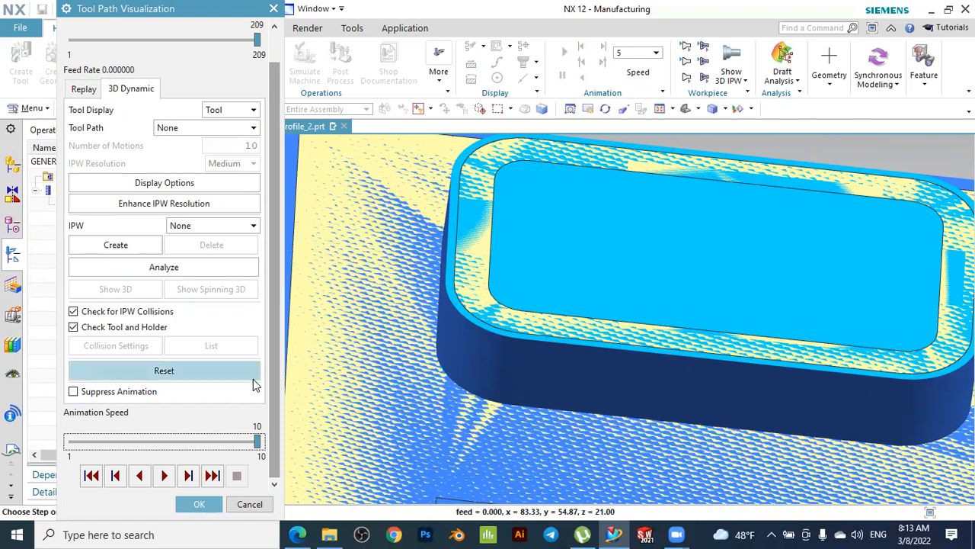
pyautogui.click(199, 503)
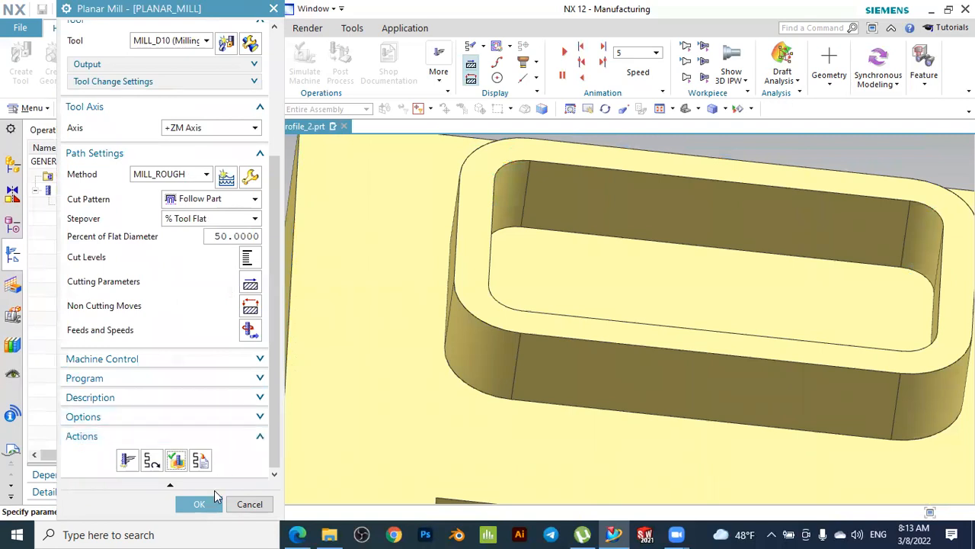
pyautogui.click(201, 503)
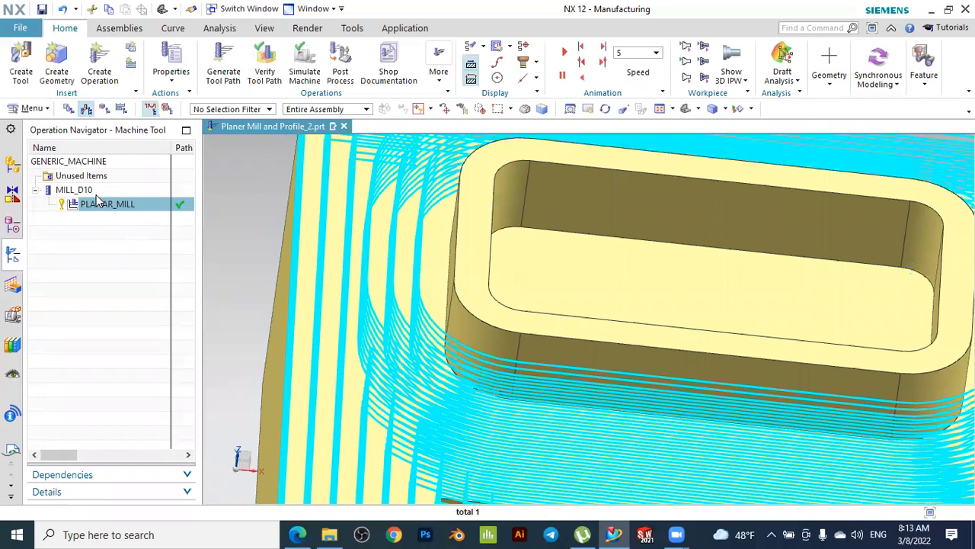
# Create a Planar Profile operation named PLANAR_PROFILE using tool MILL_D10, geometry WORKPIECE and method MILL_FINISH
pyautogui.click(99, 61)
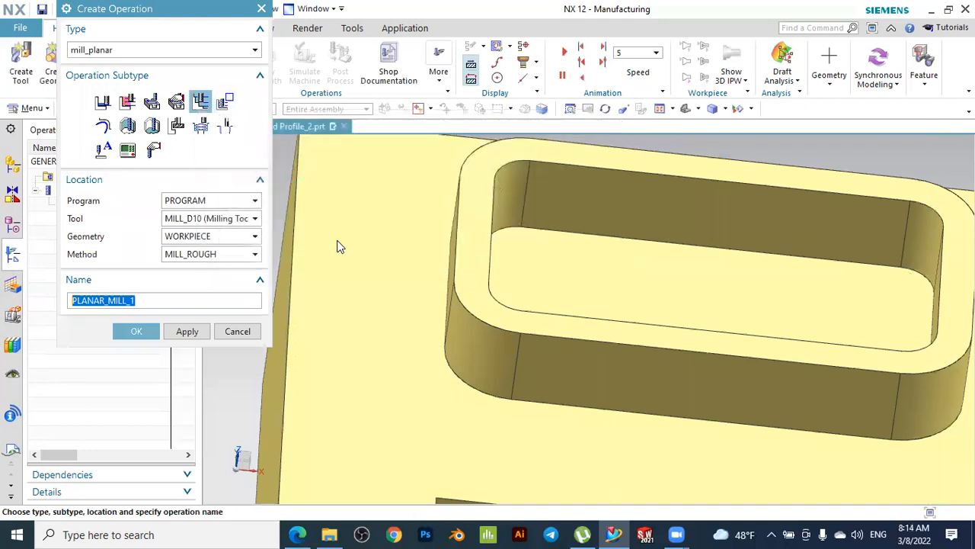
pyautogui.click(222, 104)
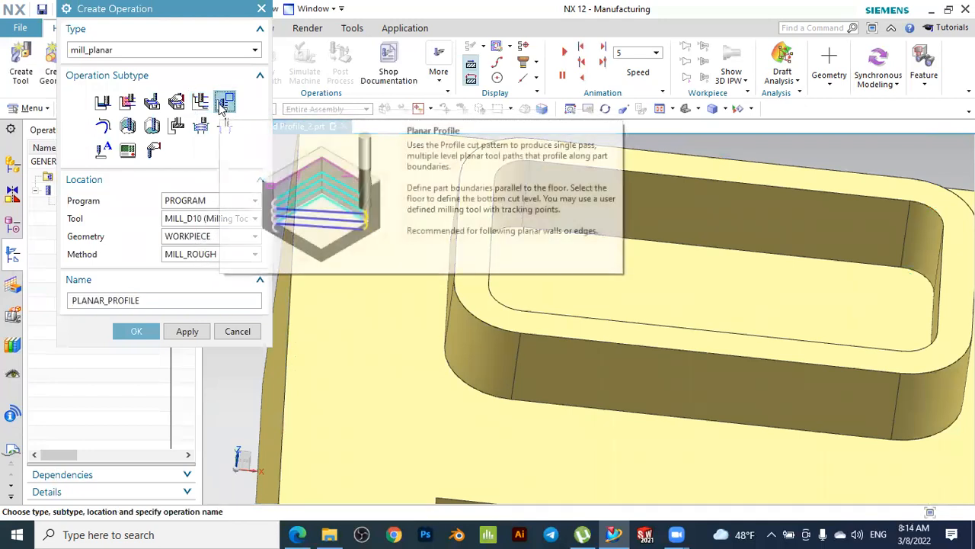
pyautogui.click(192, 220)
pyautogui.click(191, 219)
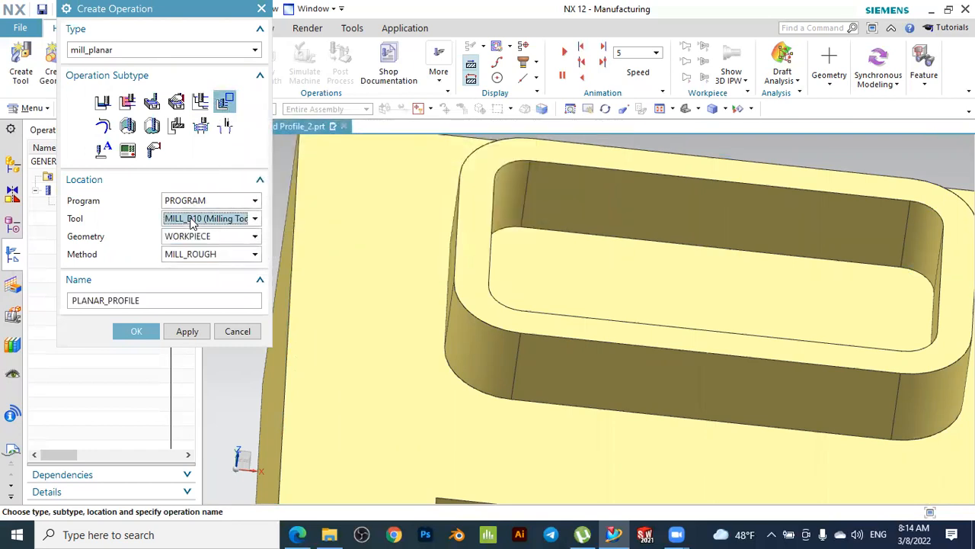
pyautogui.click(191, 236)
pyautogui.click(189, 239)
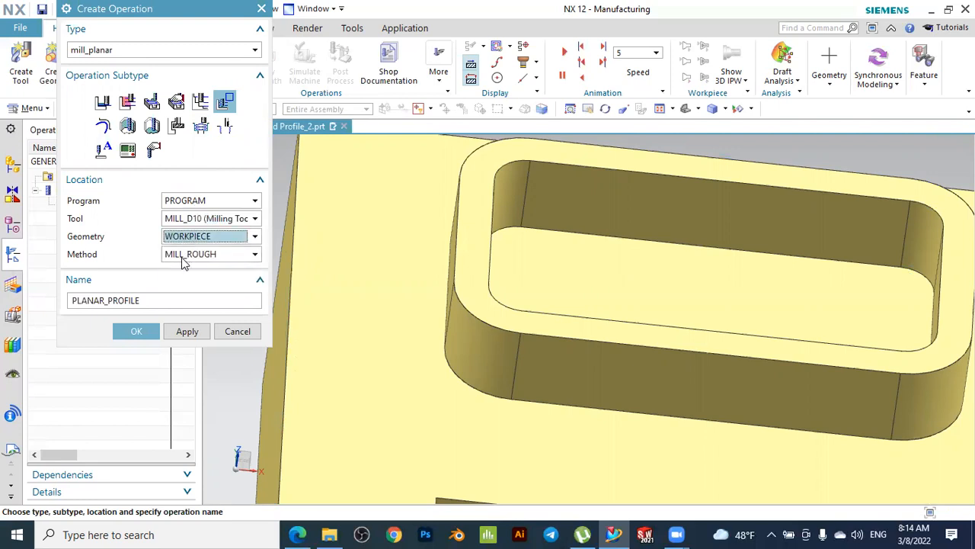
pyautogui.click(183, 256)
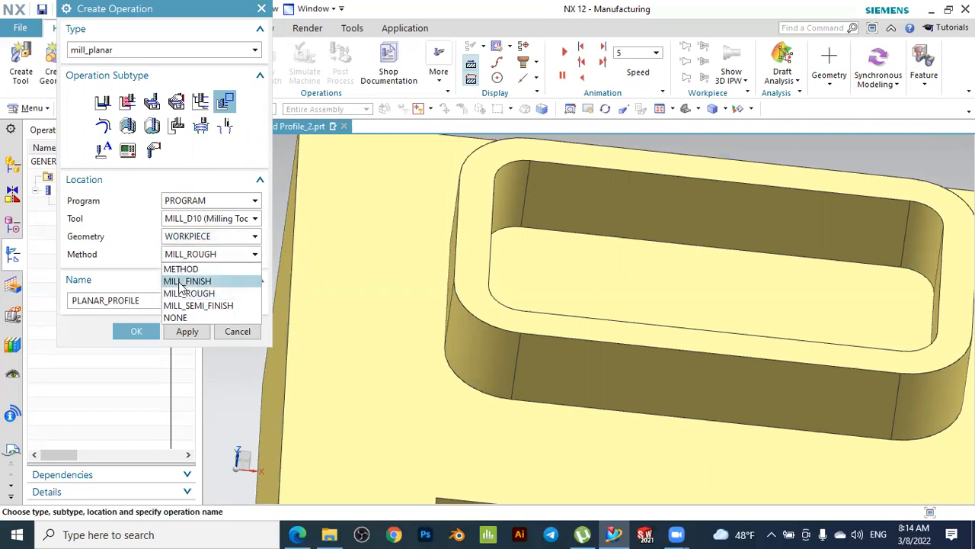
pyautogui.click(180, 282)
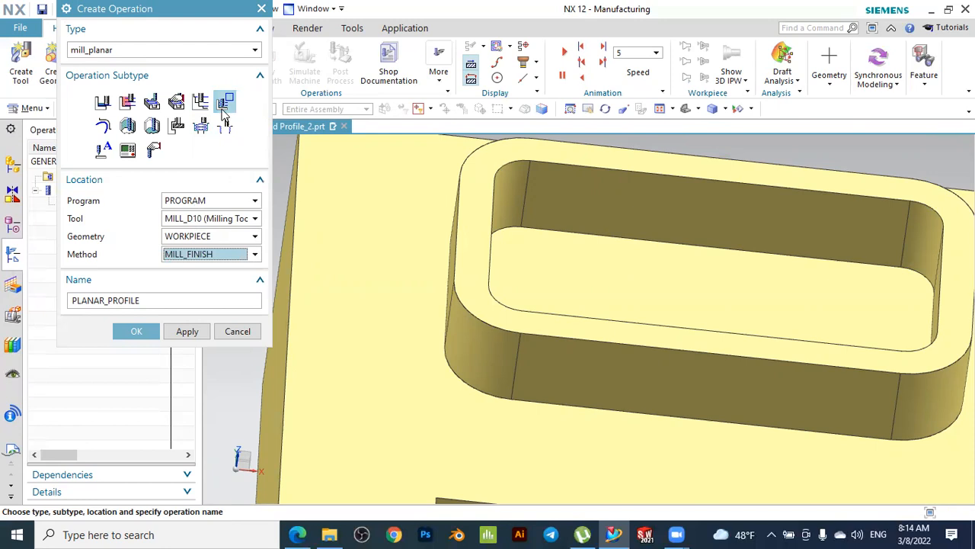
pyautogui.moveTo(227, 113)
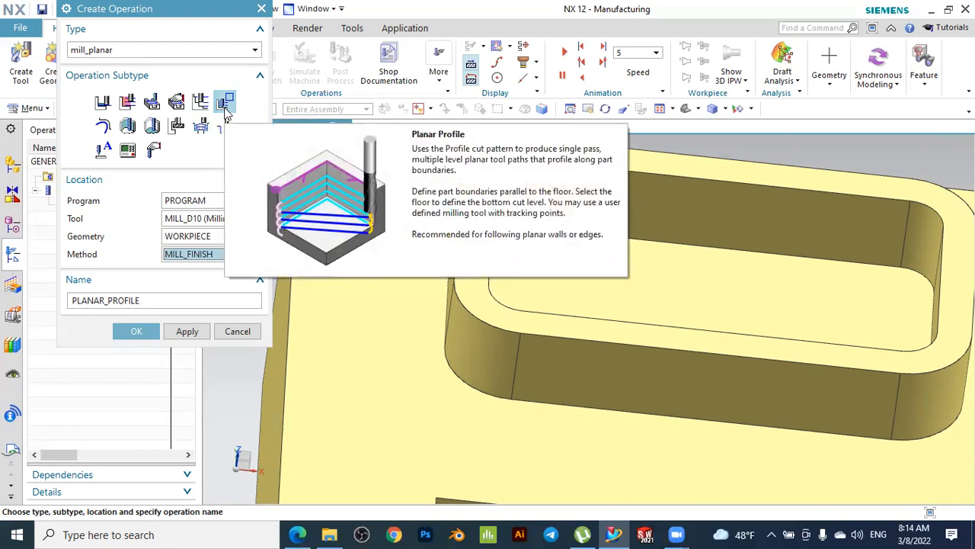
pyautogui.click(134, 330)
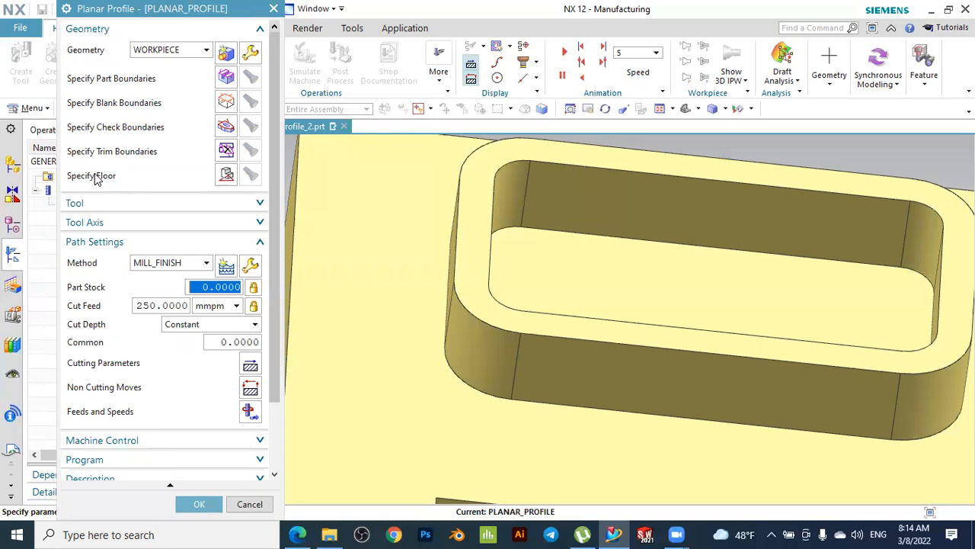
# Define a closed part boundary by curves, selecting the raised pocket's outer top edge as tangent curves with the tool side outside
pyautogui.click(221, 85)
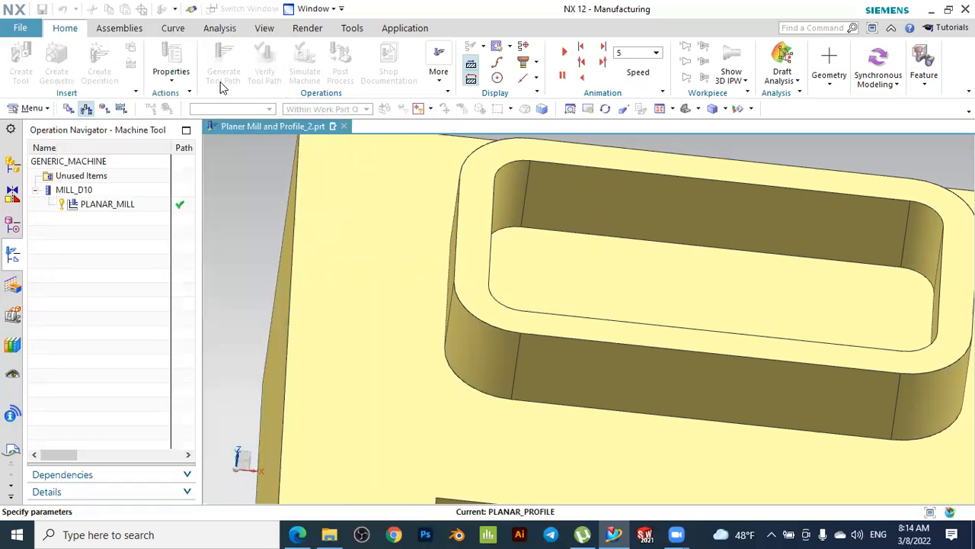
pyautogui.click(200, 53)
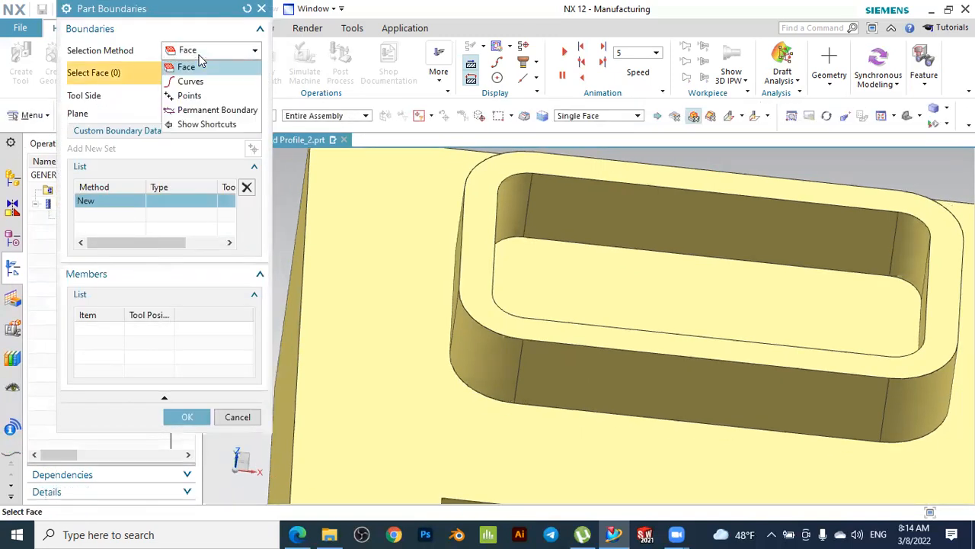
pyautogui.click(192, 81)
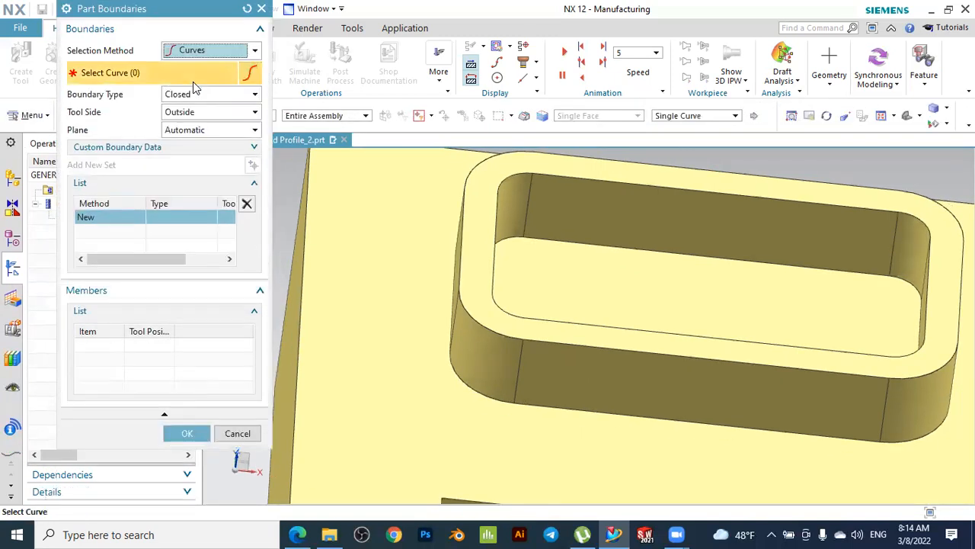
pyautogui.click(666, 118)
pyautogui.click(677, 154)
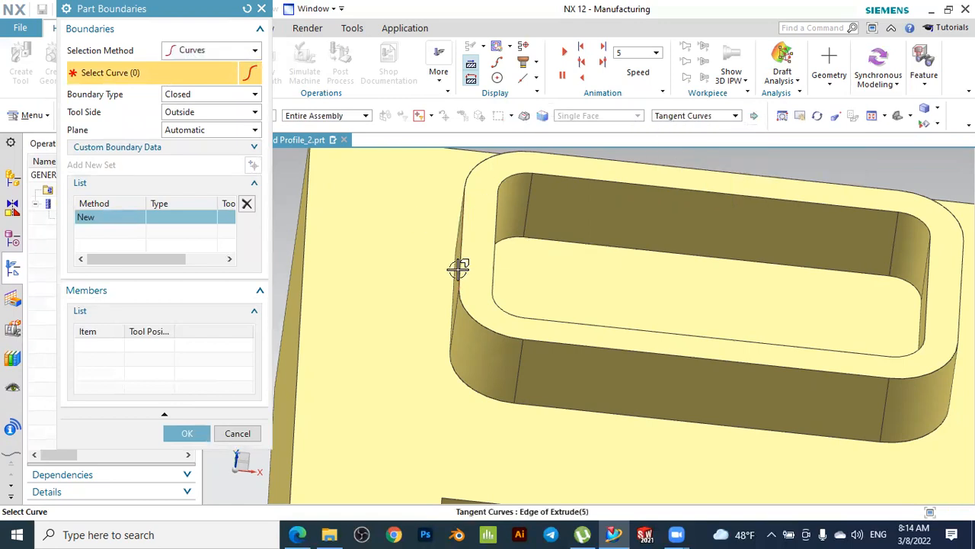
pyautogui.click(474, 324)
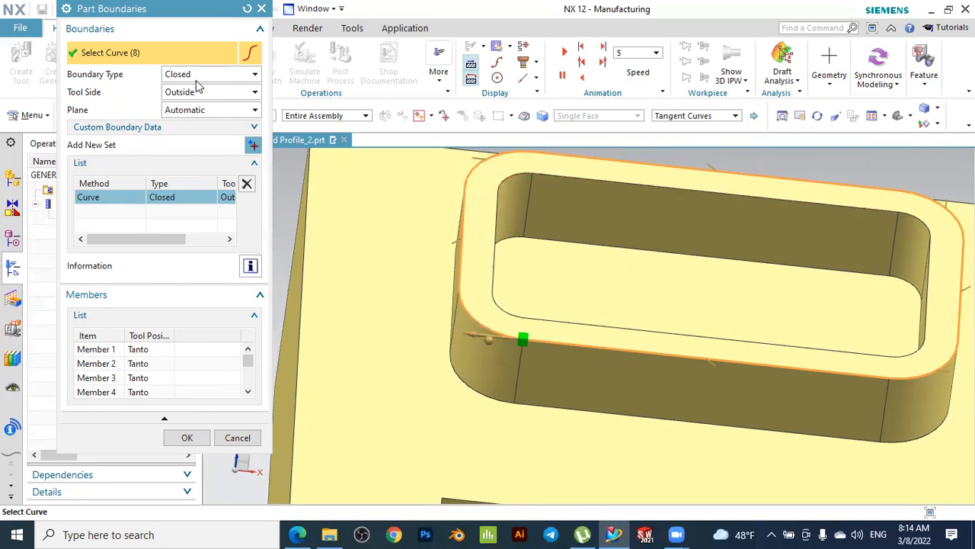
# Specify the raised pocket's top rim face as the boundary plane at 0 mm distance and accept the part boundary
pyautogui.click(193, 110)
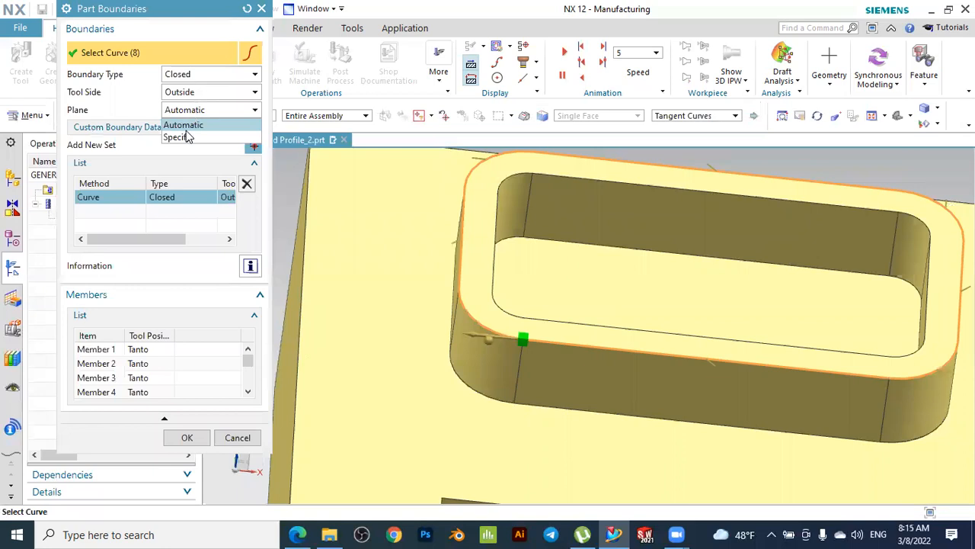
pyautogui.click(183, 146)
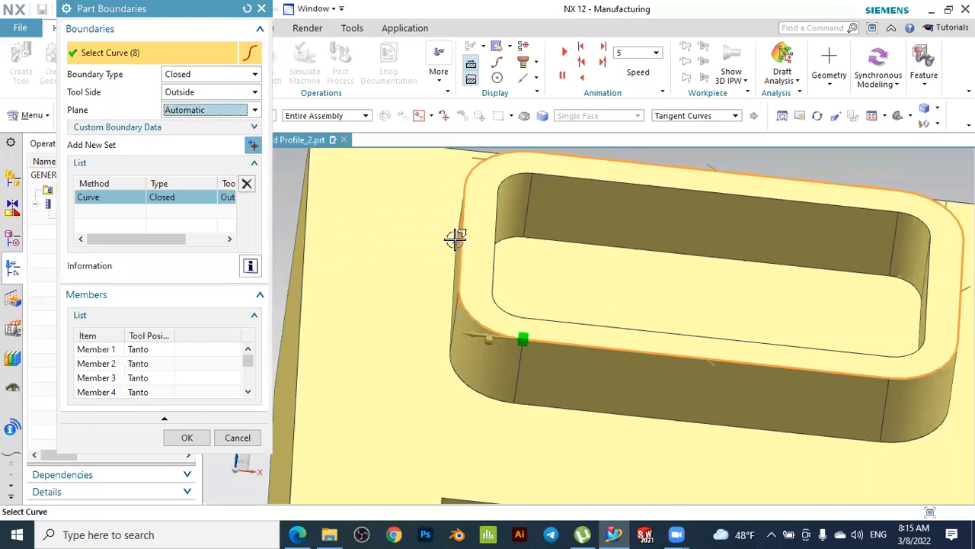
pyautogui.click(204, 111)
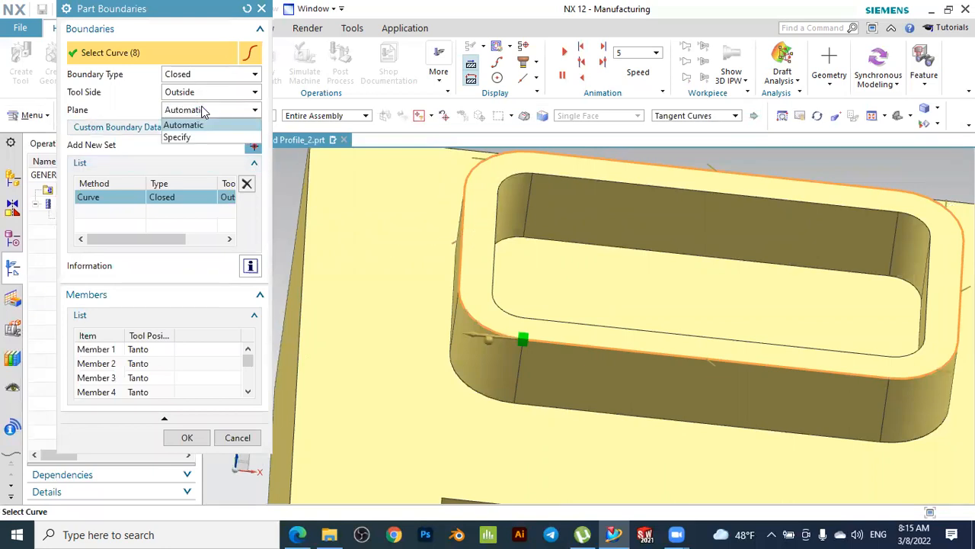
pyautogui.click(188, 135)
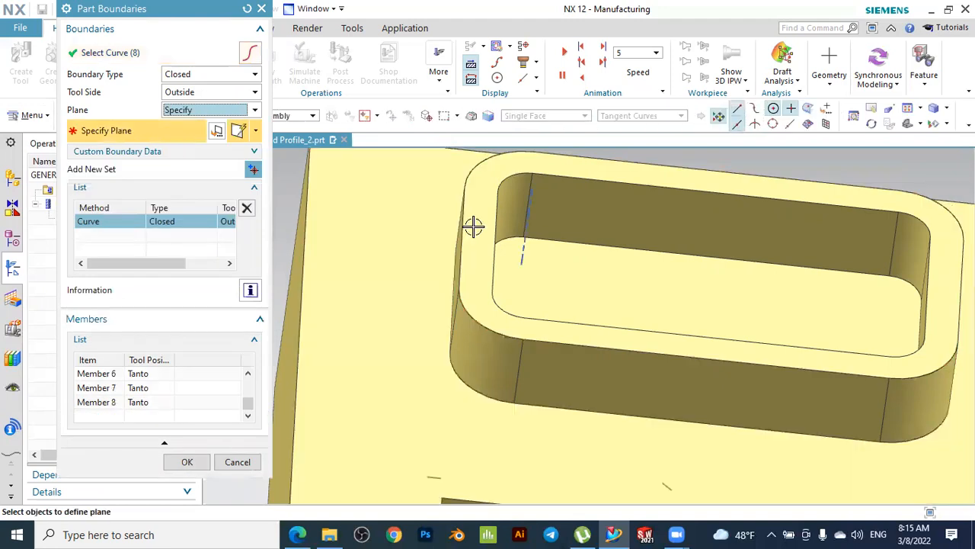
pyautogui.click(472, 224)
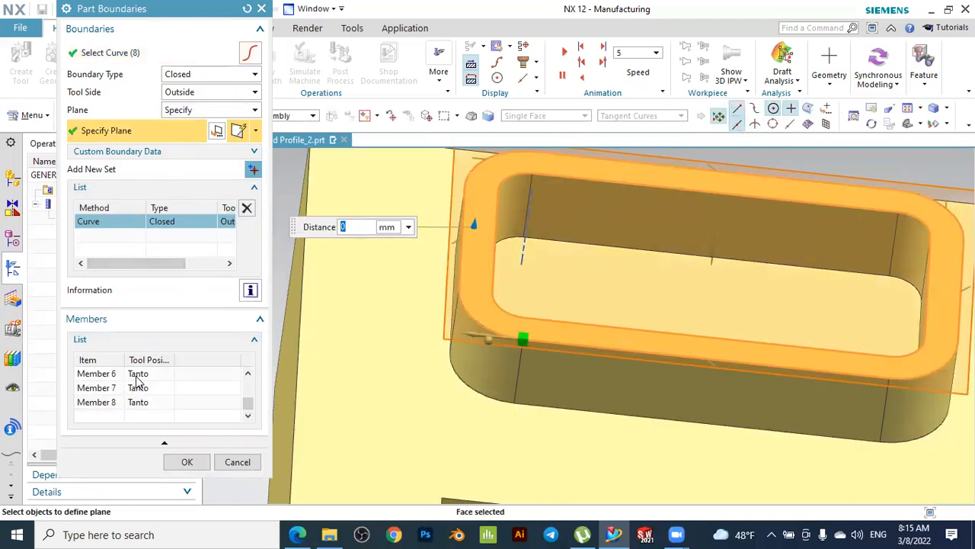
pyautogui.click(188, 464)
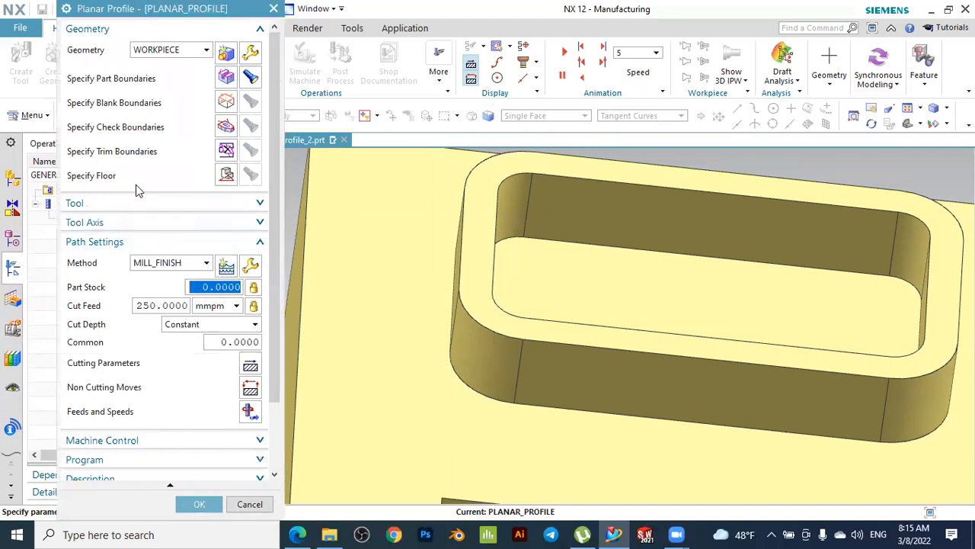
# Specify the block's upper face around the raised pocket as the floor, with 0 mm offset
pyautogui.click(226, 175)
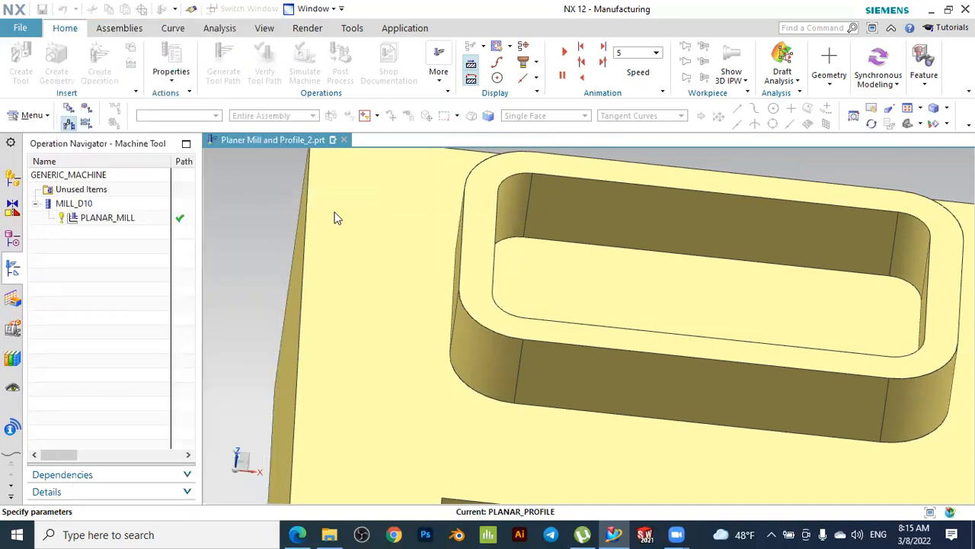
pyautogui.click(355, 217)
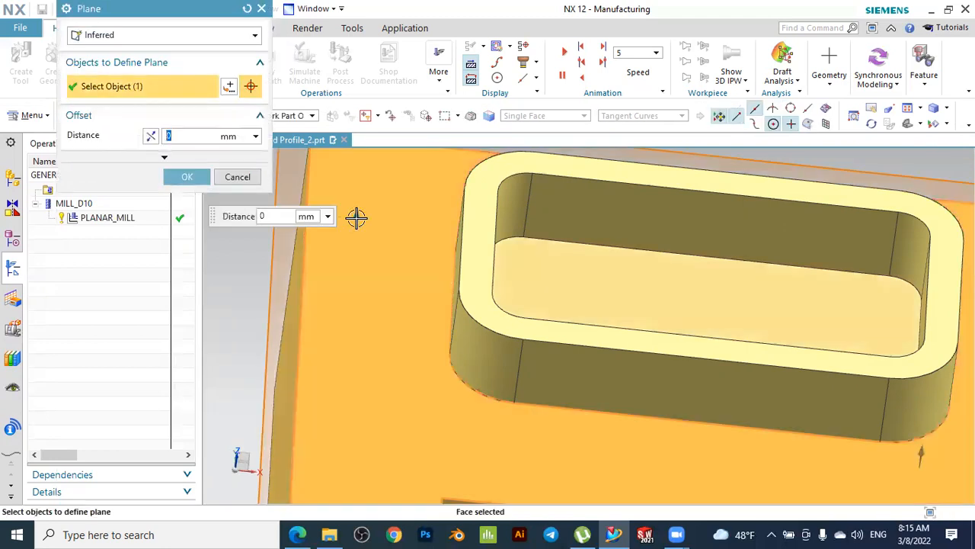
pyautogui.click(186, 177)
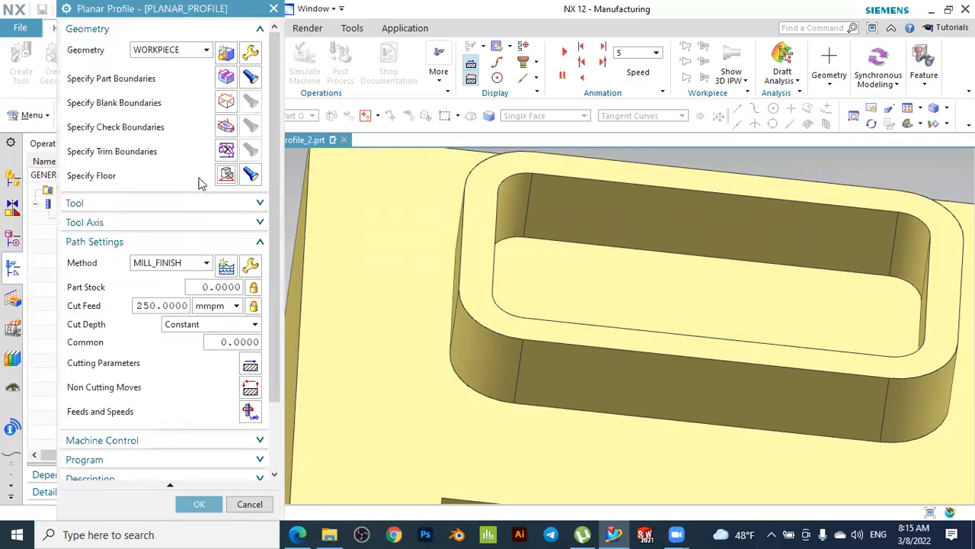
# Review the tool and tool axis settings, and set a Constant cut depth with a Common value of 1
pyautogui.click(107, 203)
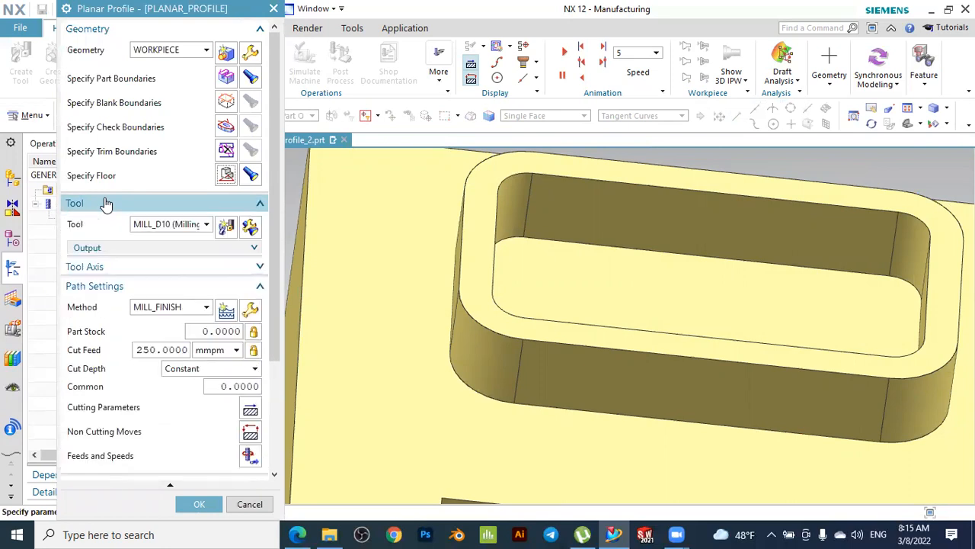
pyautogui.click(128, 204)
pyautogui.click(124, 224)
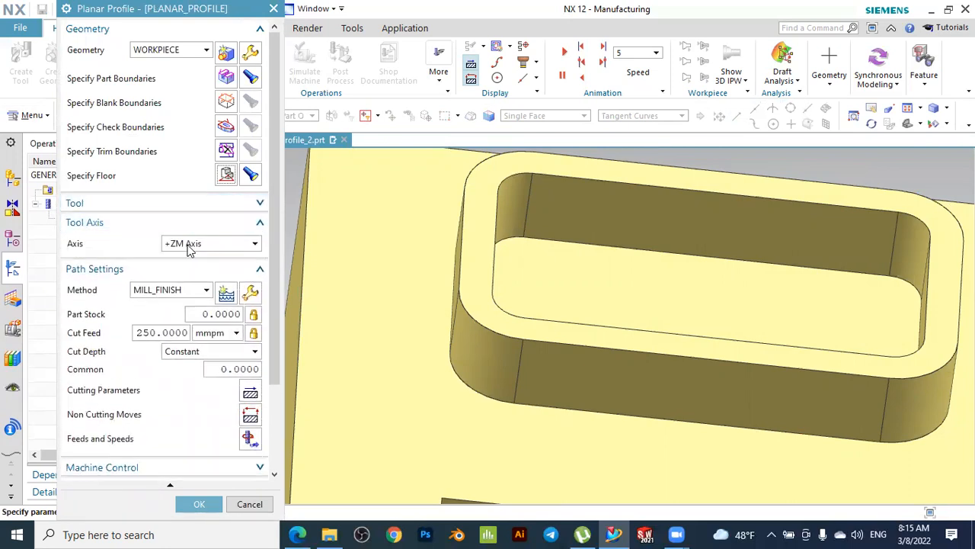
pyautogui.click(156, 227)
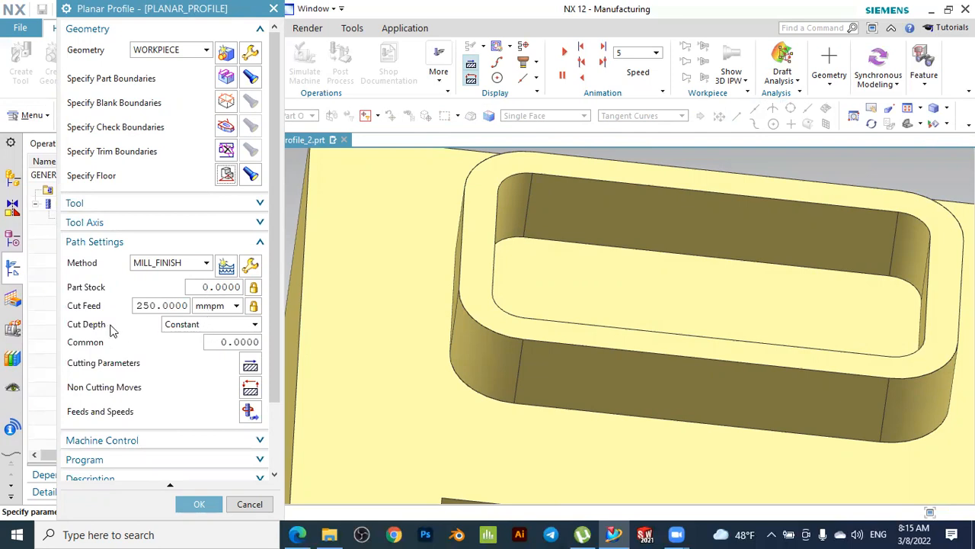
pyautogui.click(180, 328)
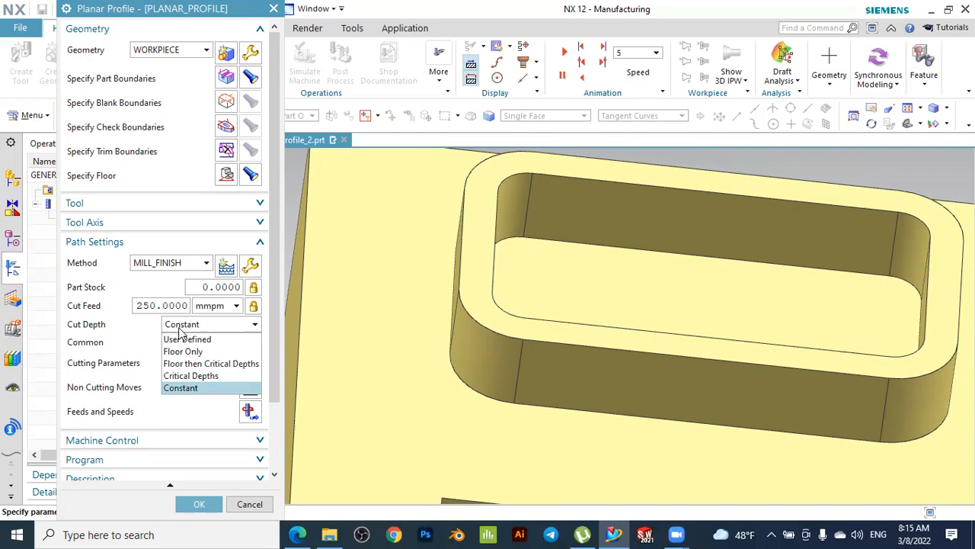
pyautogui.click(187, 326)
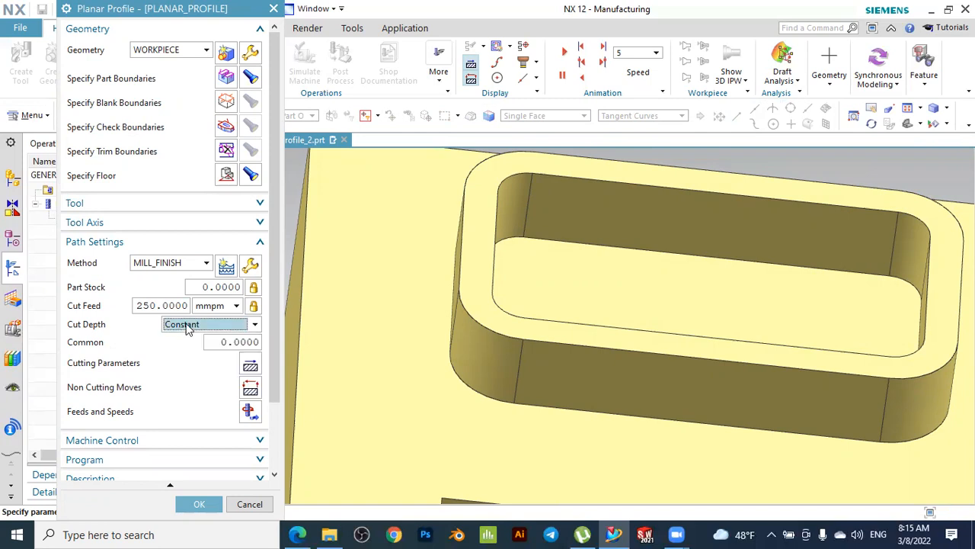
pyautogui.doubleClick(236, 342)
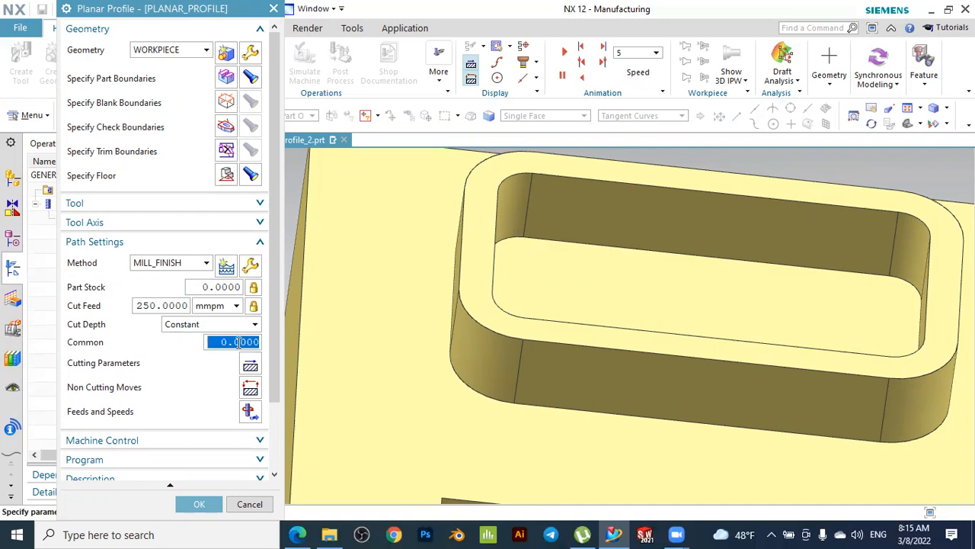
pyautogui.write('1')
pyautogui.click(237, 326)
pyautogui.click(239, 326)
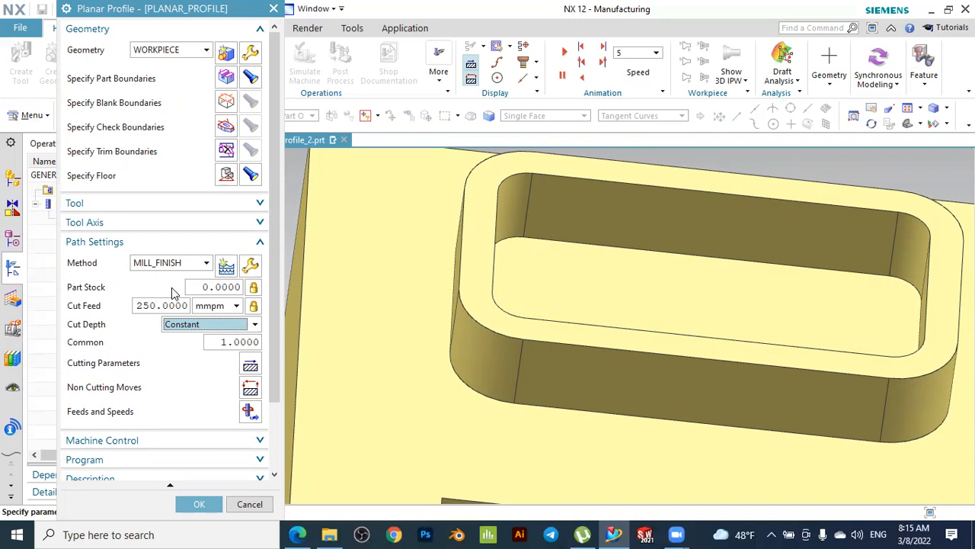
# Generate the planar profile tool path around the raised pocket's outer walls
pyautogui.scroll(-3, 404, 262)
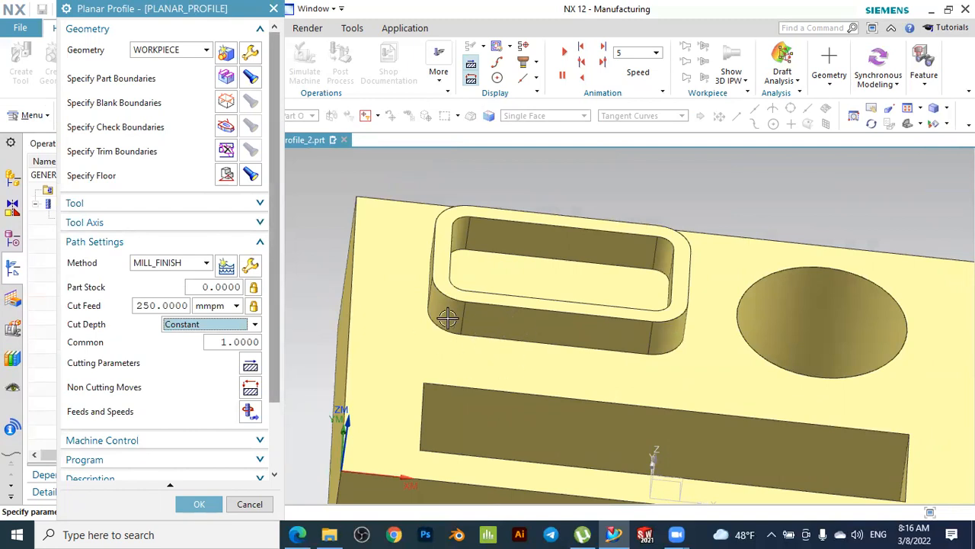
pyautogui.scroll(-3, 139, 419)
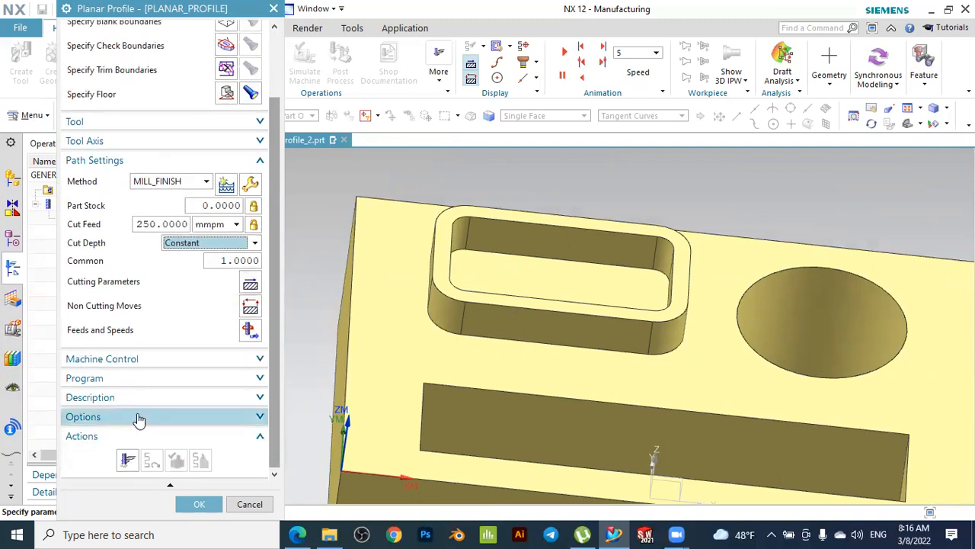
pyautogui.click(127, 460)
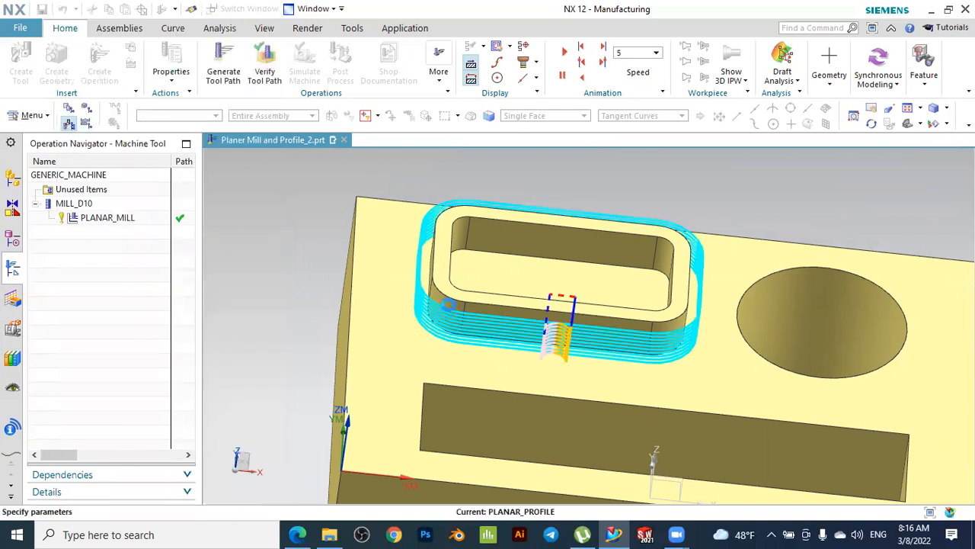
# Verify the planar profile tool path by playing the 3D Dynamic material removal at animation speed 7
pyautogui.moveTo(767, 203)
pyautogui.mouseDown(button='middle')
pyautogui.moveTo(766, 172)
pyautogui.moveTo(779, 179)
pyautogui.moveTo(766, 183)
pyautogui.moveTo(770, 192)
pyautogui.mouseUp(button='middle')
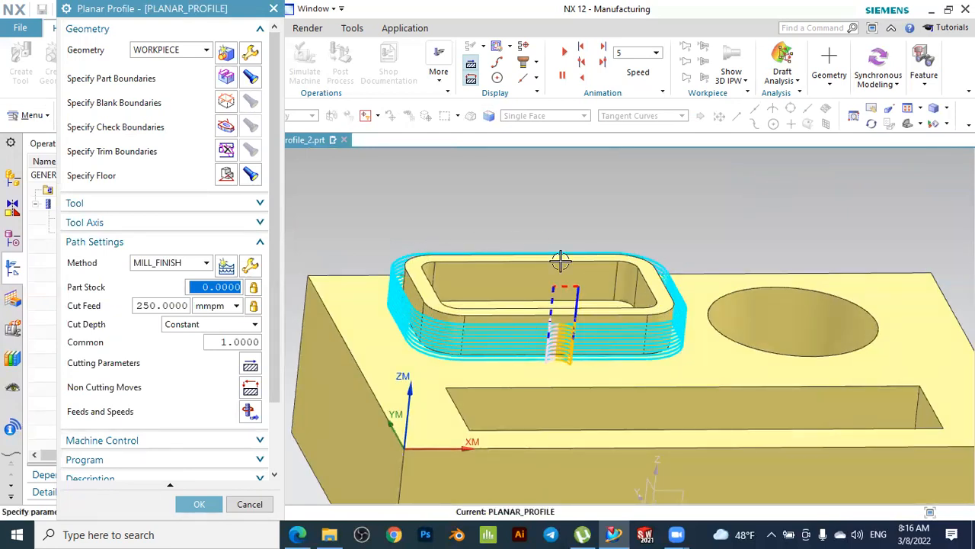
pyautogui.scroll(-3, 179, 460)
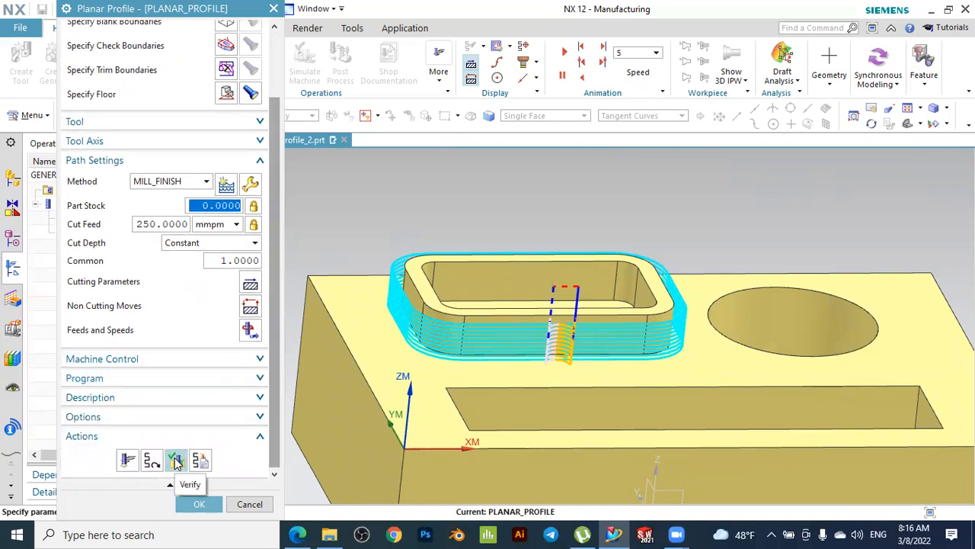
pyautogui.click(175, 461)
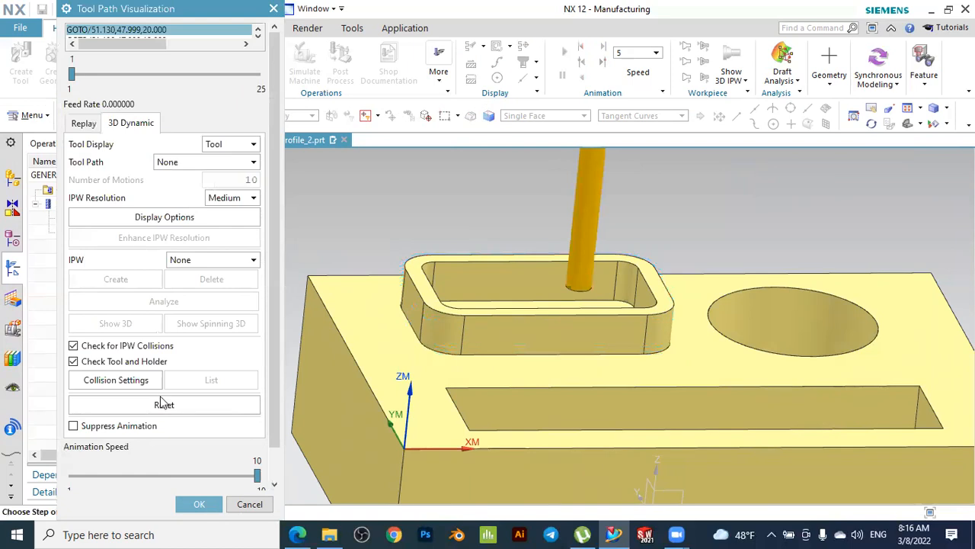
pyautogui.scroll(-1, 163, 358)
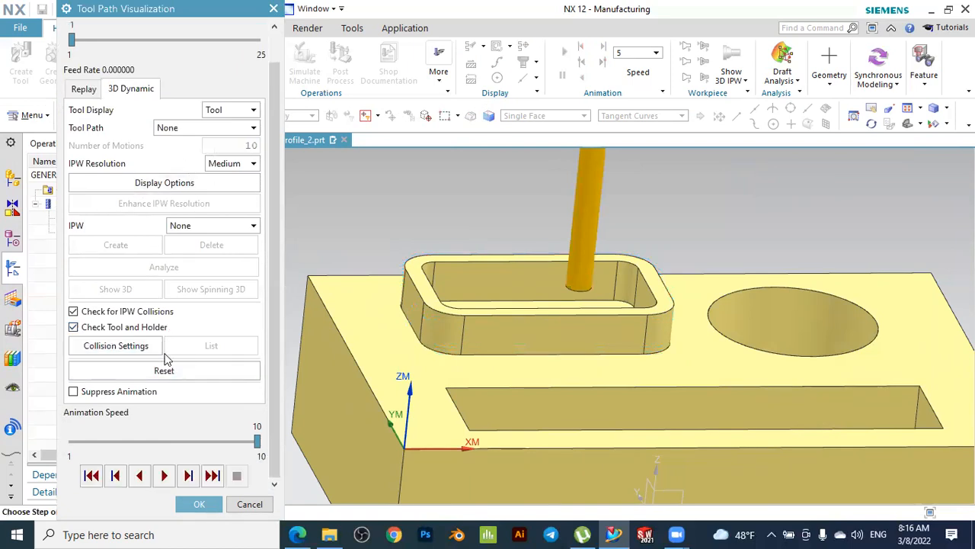
pyautogui.moveTo(257, 440); pyautogui.dragTo(195, 441)
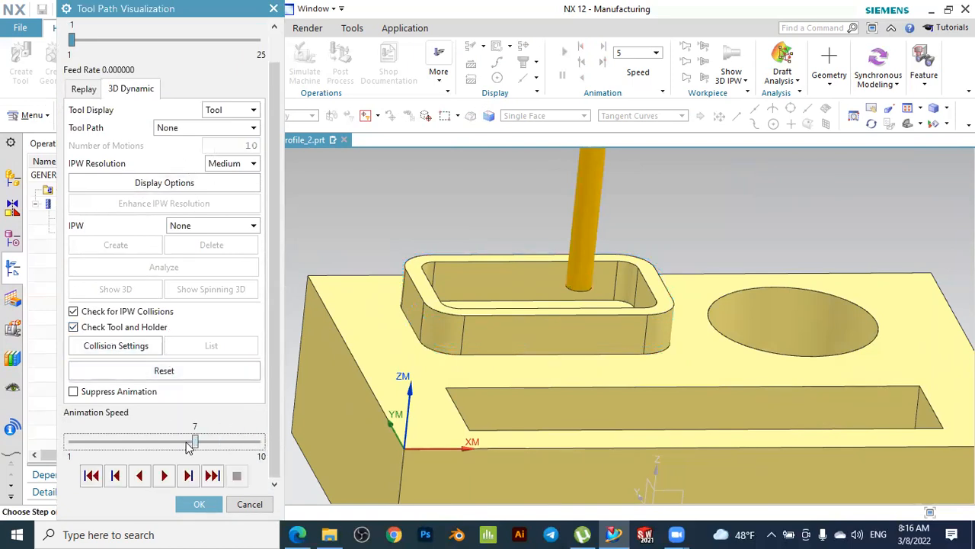
pyautogui.click(165, 476)
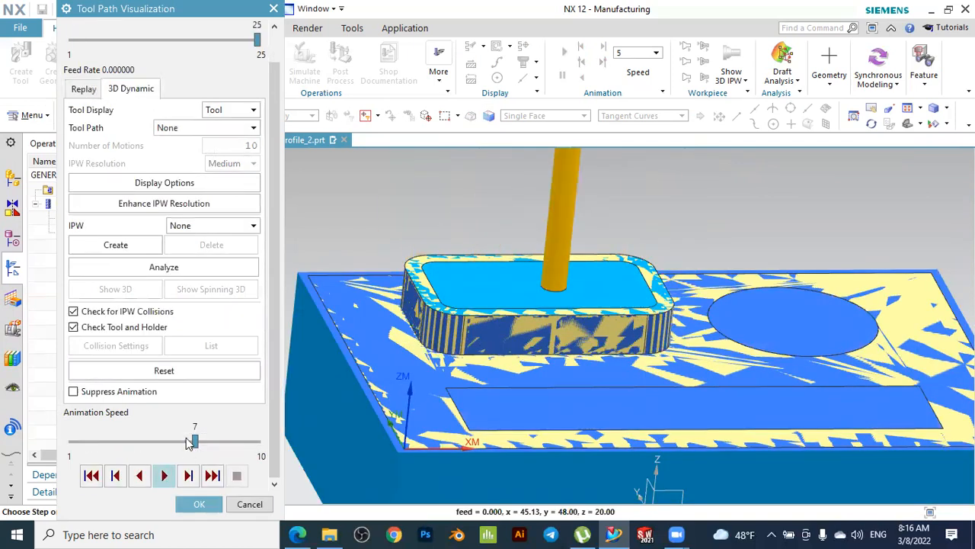
# Reset the simulation, replay the material removal at animation speed 4, and close the visualization
pyautogui.click(165, 370)
pyautogui.moveTo(195, 441); pyautogui.dragTo(134, 441)
pyautogui.click(165, 476)
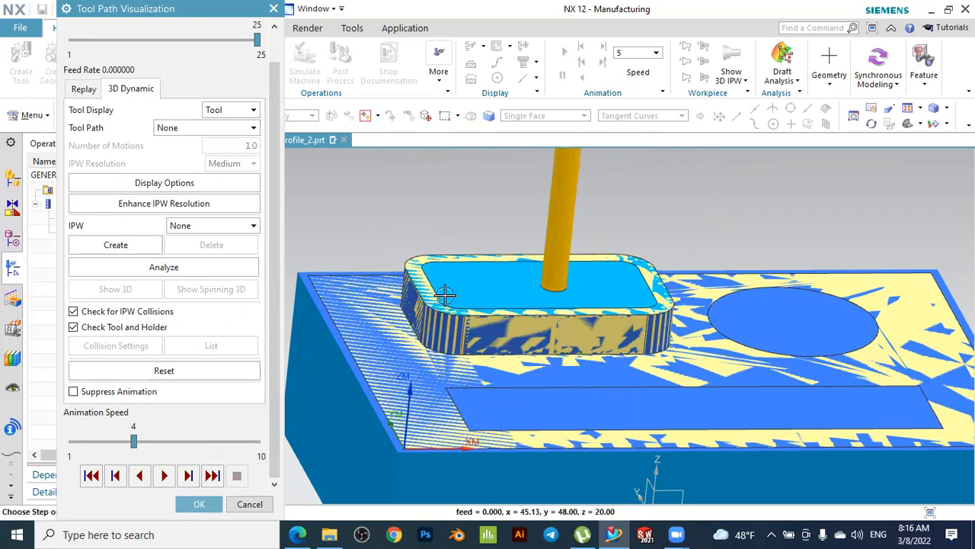
pyautogui.click(198, 504)
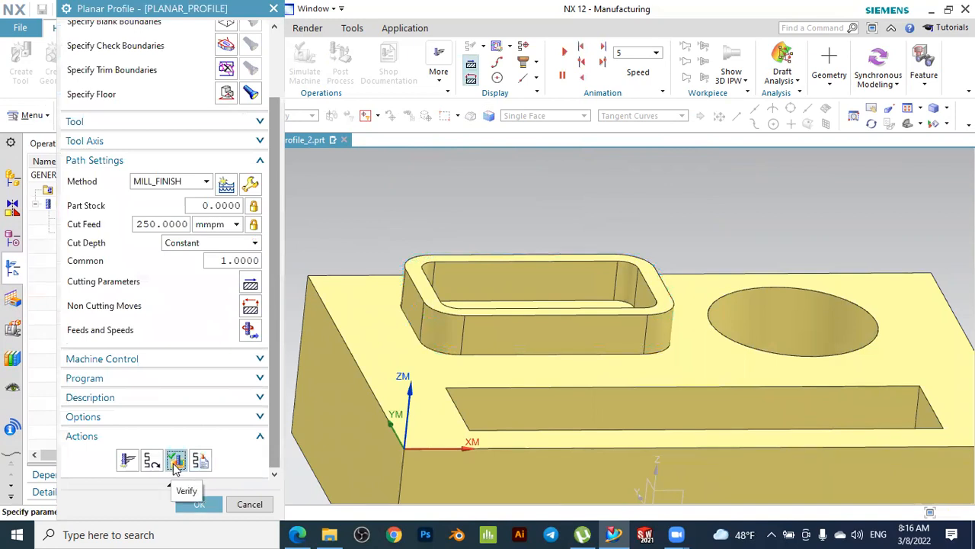
# Reopen the tool path verification and compare the PLANAR_MILL and PLANAR_PROFILE entries in the operation list
pyautogui.click(176, 460)
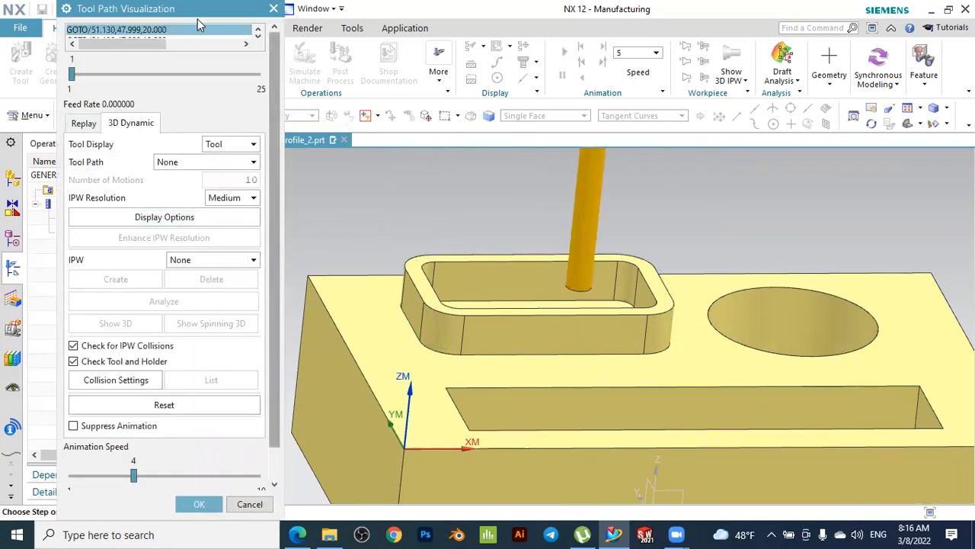
pyautogui.moveTo(198, 10); pyautogui.dragTo(333, 21)
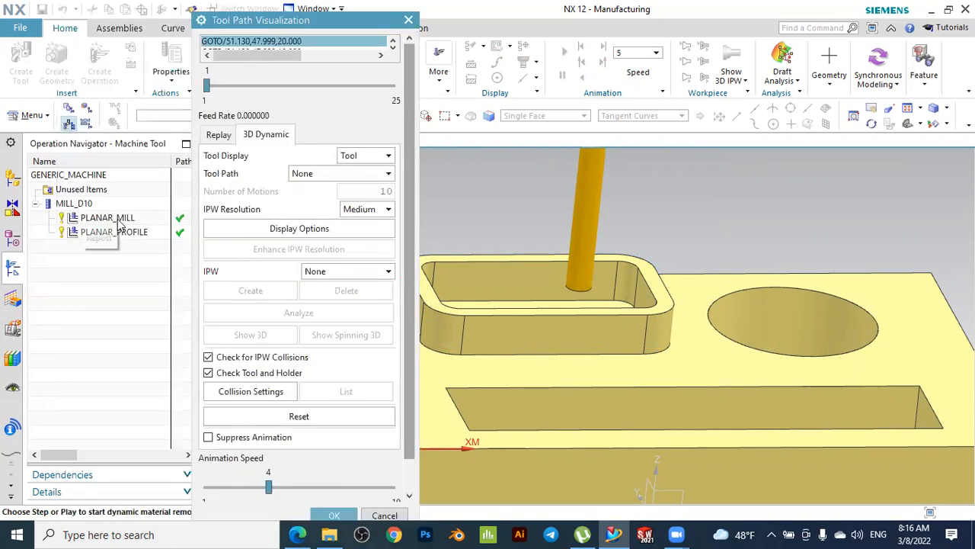
pyautogui.click(118, 220)
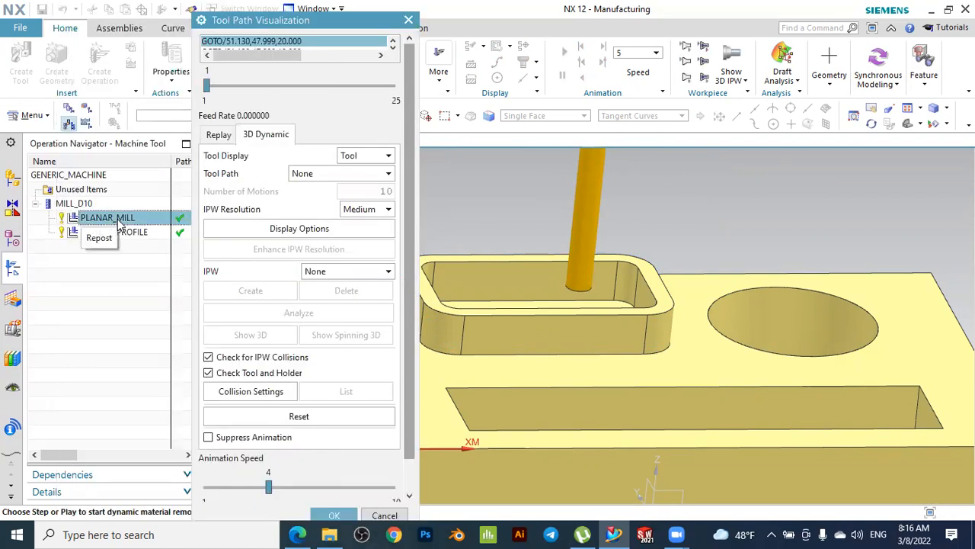
pyautogui.click(125, 233)
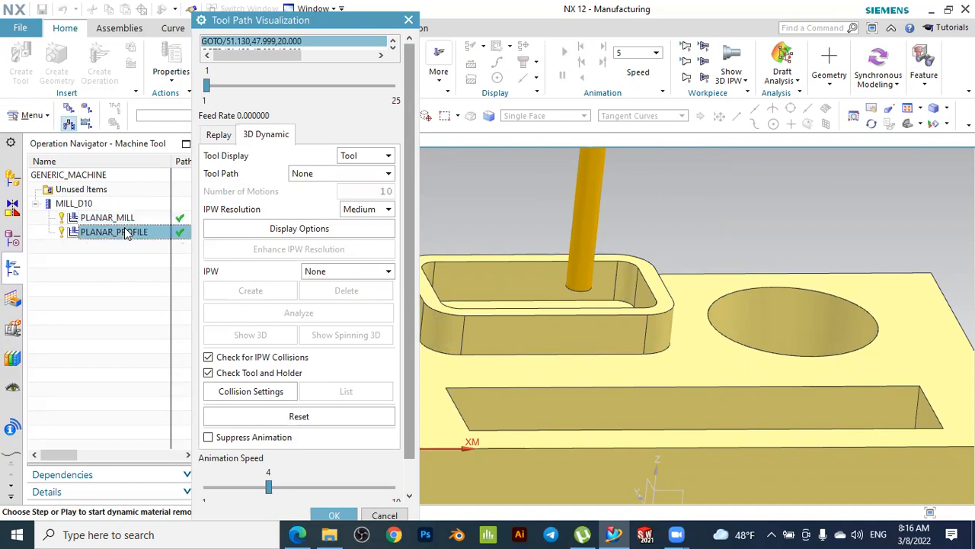
pyautogui.click(113, 219)
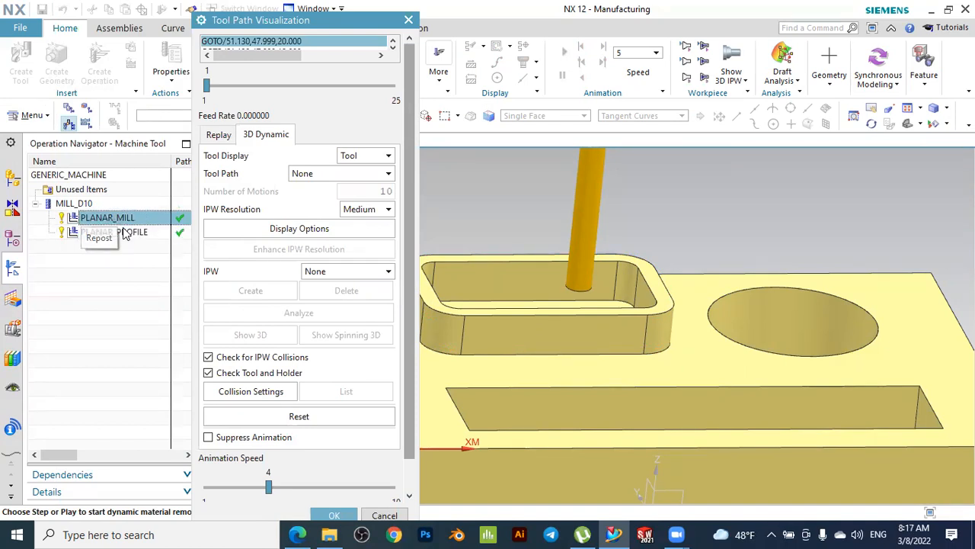
pyautogui.click(126, 232)
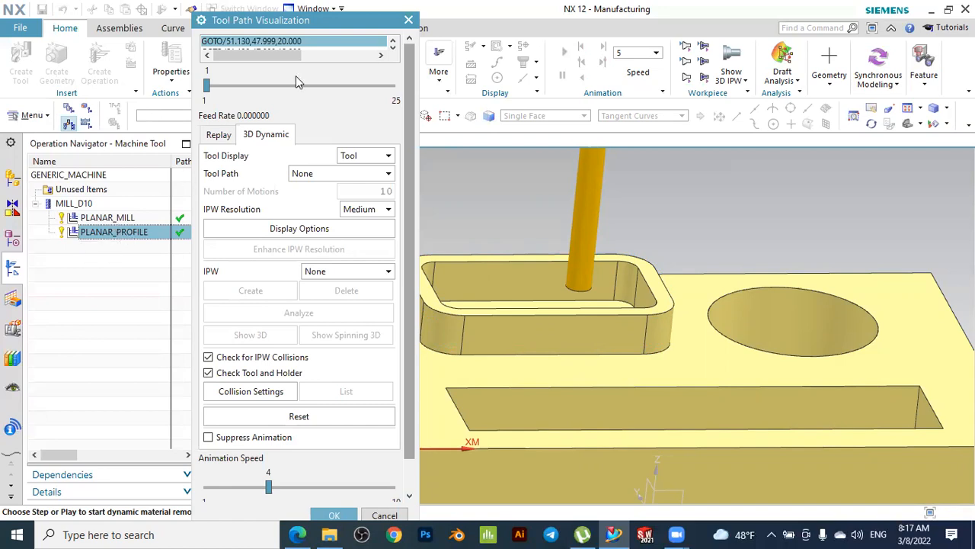
# Play the planar profile's 3D Dynamic simulation once more at the existing animation speed
pyautogui.moveTo(341, 27); pyautogui.dragTo(190, 35)
pyautogui.scroll(-1, 186, 399)
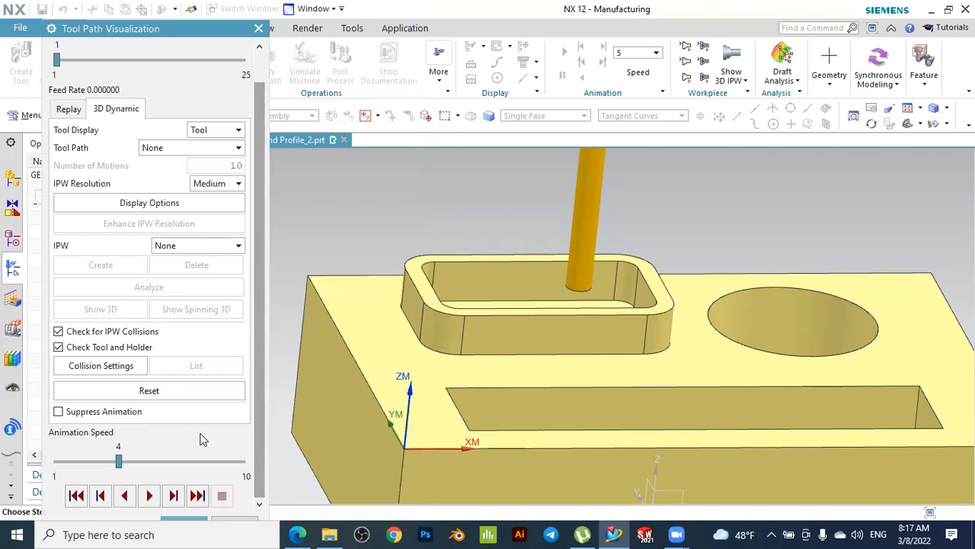
pyautogui.click(150, 495)
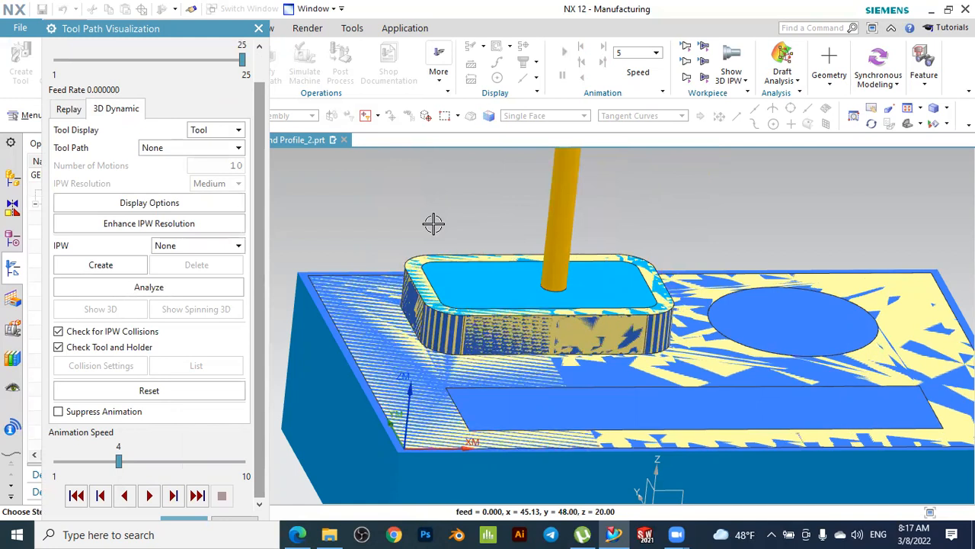
# Examine the simulated block from several angles, checking the upper face, its outer edges and the raised pocket's walls
pyautogui.scroll(-2, 433, 223)
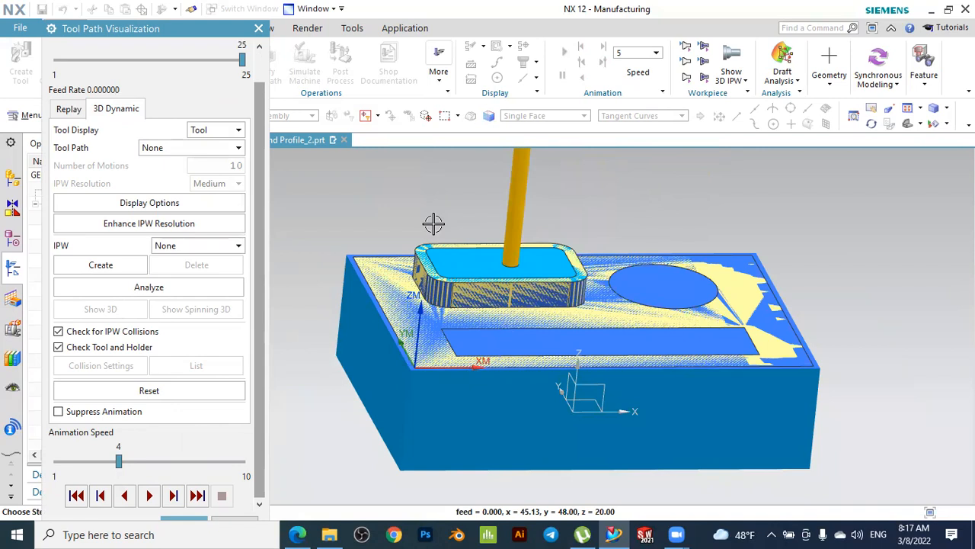
pyautogui.moveTo(827, 320); pyautogui.dragTo(711, 319, button='middle')
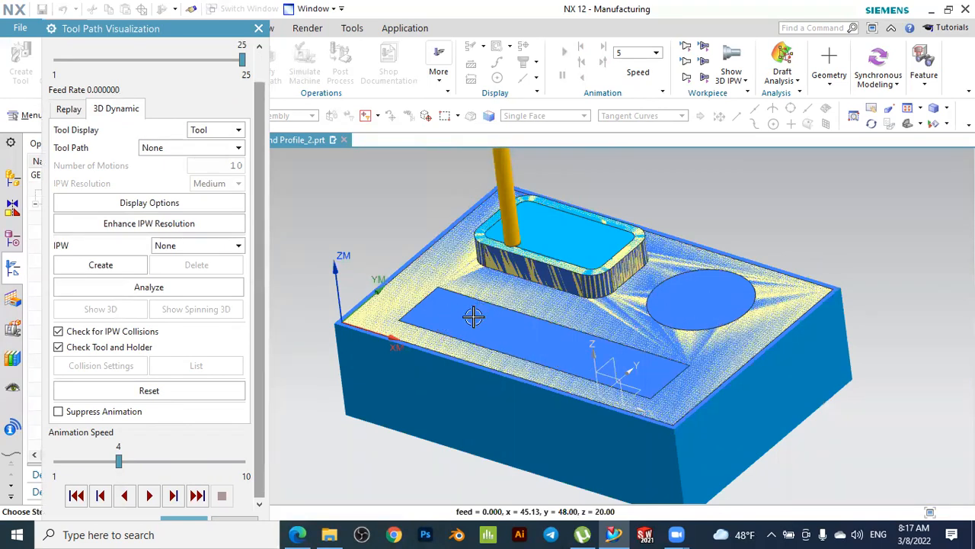
pyautogui.moveTo(349, 248); pyautogui.dragTo(417, 210, button='middle')
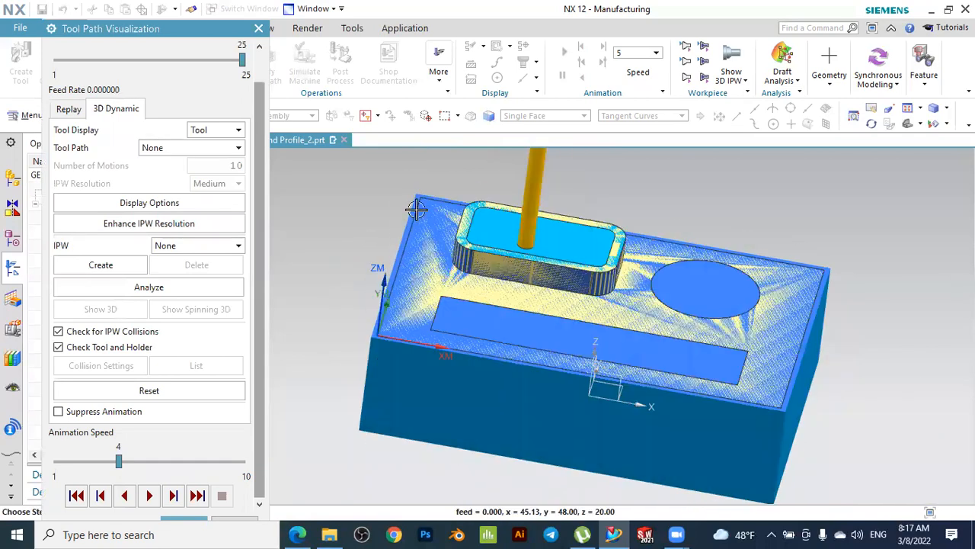
pyautogui.scroll(1, 398, 310)
pyautogui.scroll(2, 348, 246)
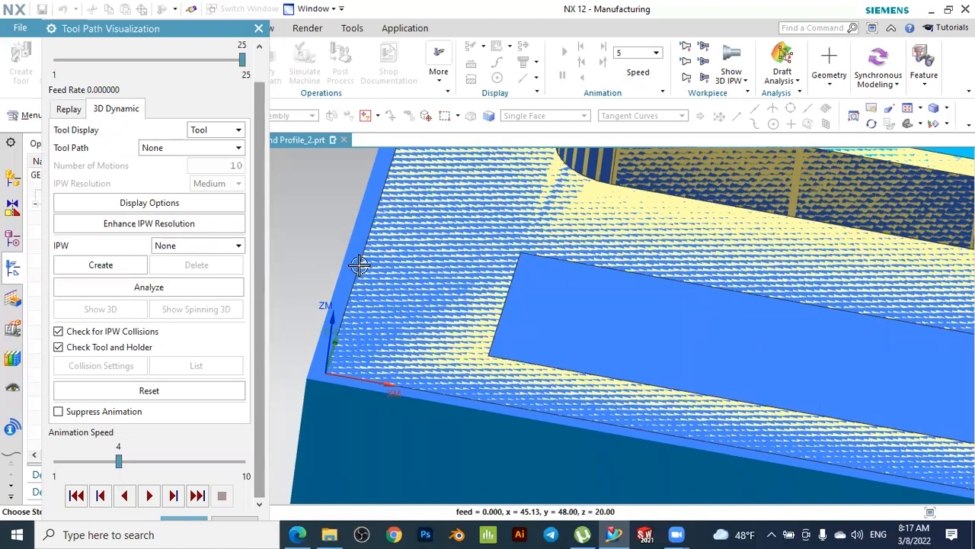
pyautogui.scroll(-1, 357, 265)
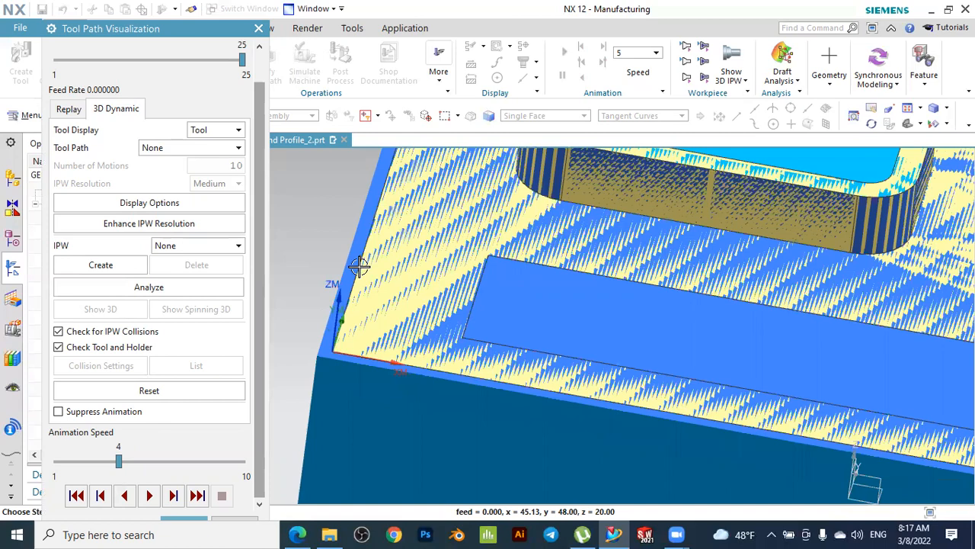
pyautogui.scroll(-1, 414, 282)
pyautogui.scroll(-2, 908, 345)
pyautogui.moveTo(889, 343)
pyautogui.mouseDown(button='middle')
pyautogui.moveTo(852, 352)
pyautogui.moveTo(891, 340)
pyautogui.moveTo(916, 346)
pyautogui.moveTo(886, 348)
pyautogui.mouseUp(button='middle')
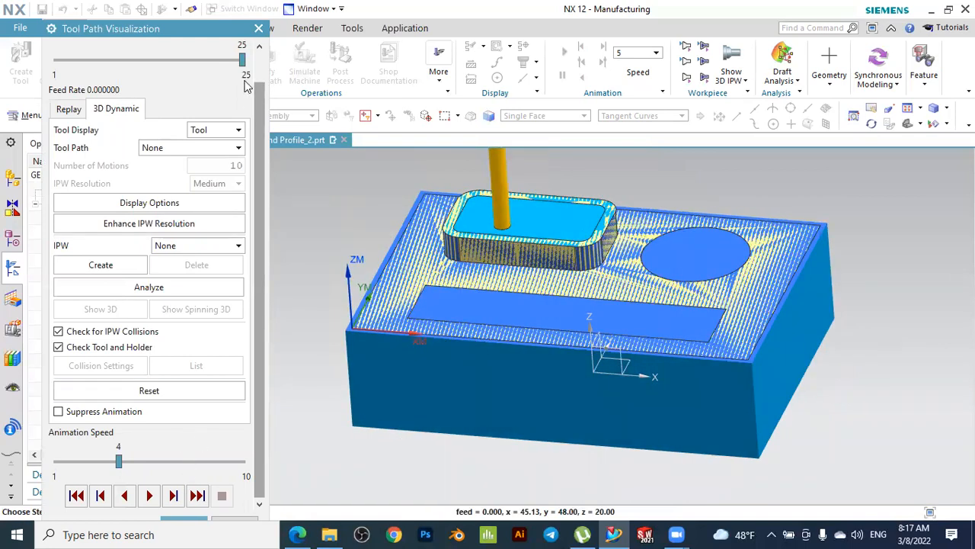
# Finish the tool path verification and accept the planar profile operation
pyautogui.moveTo(216, 33); pyautogui.dragTo(201, 13)
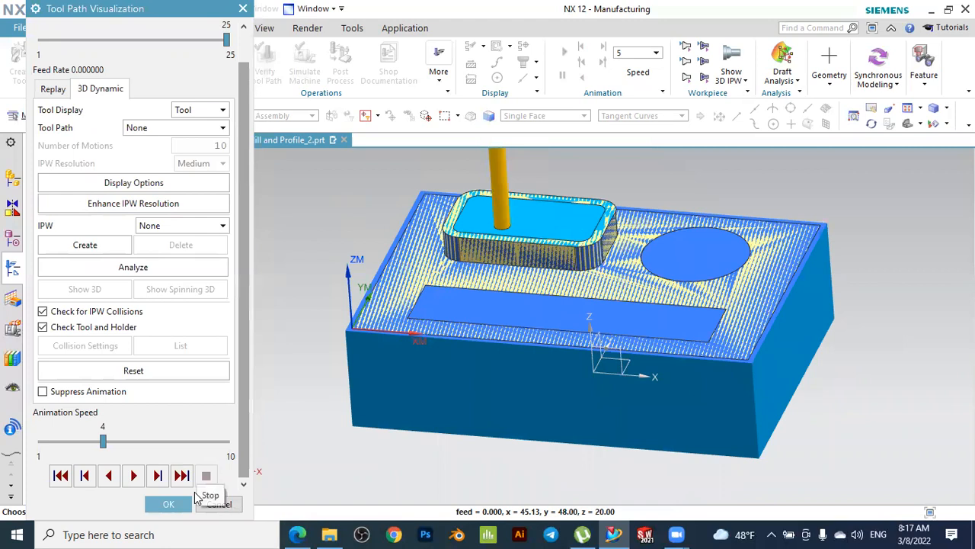
pyautogui.click(168, 503)
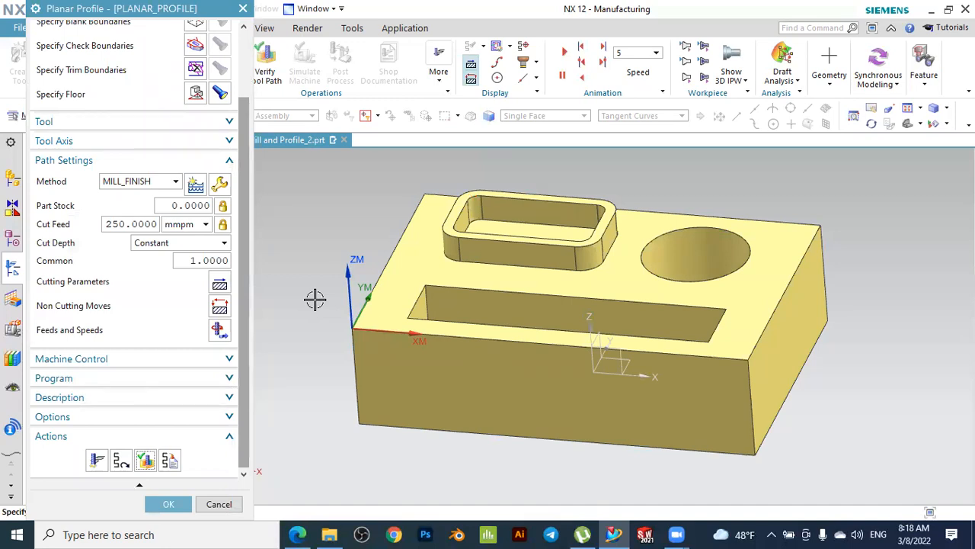
pyautogui.scroll(2, 350, 249)
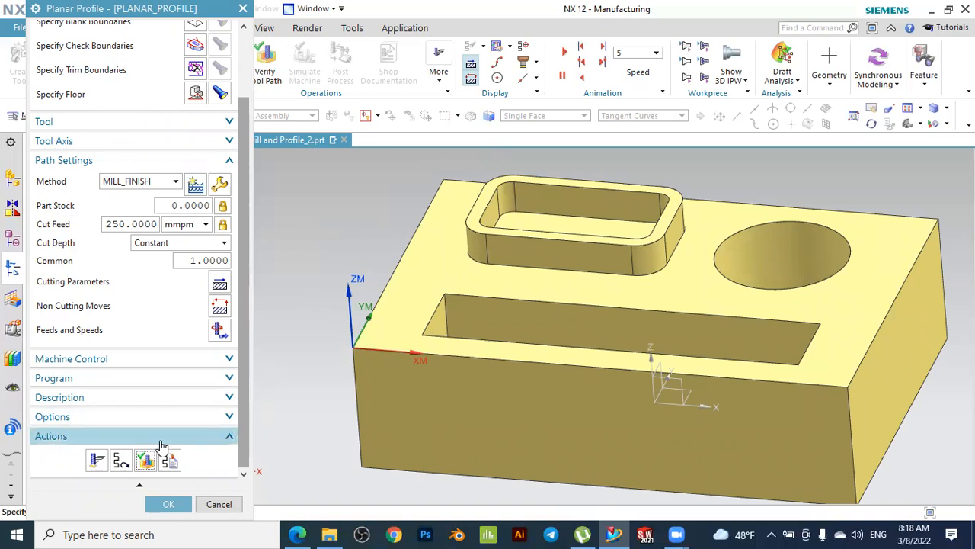
pyautogui.click(168, 503)
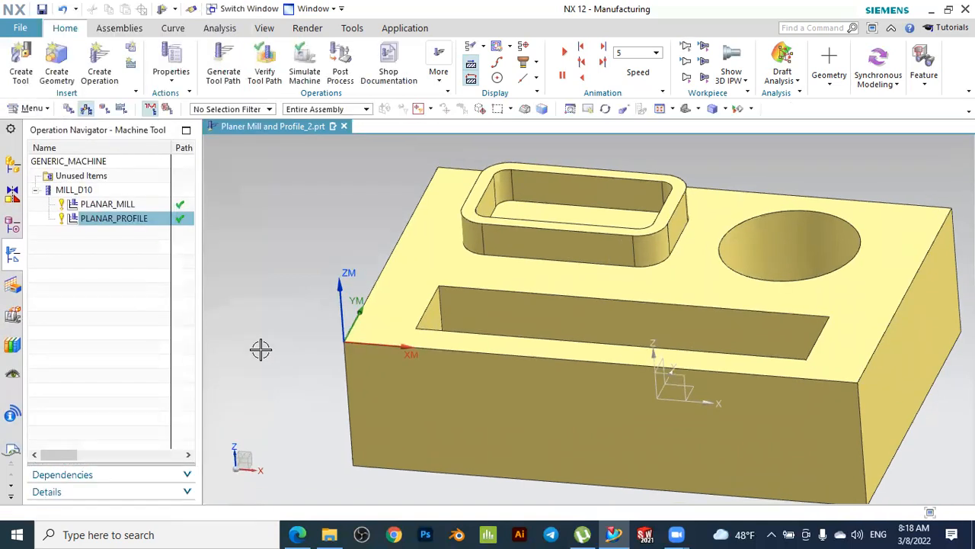